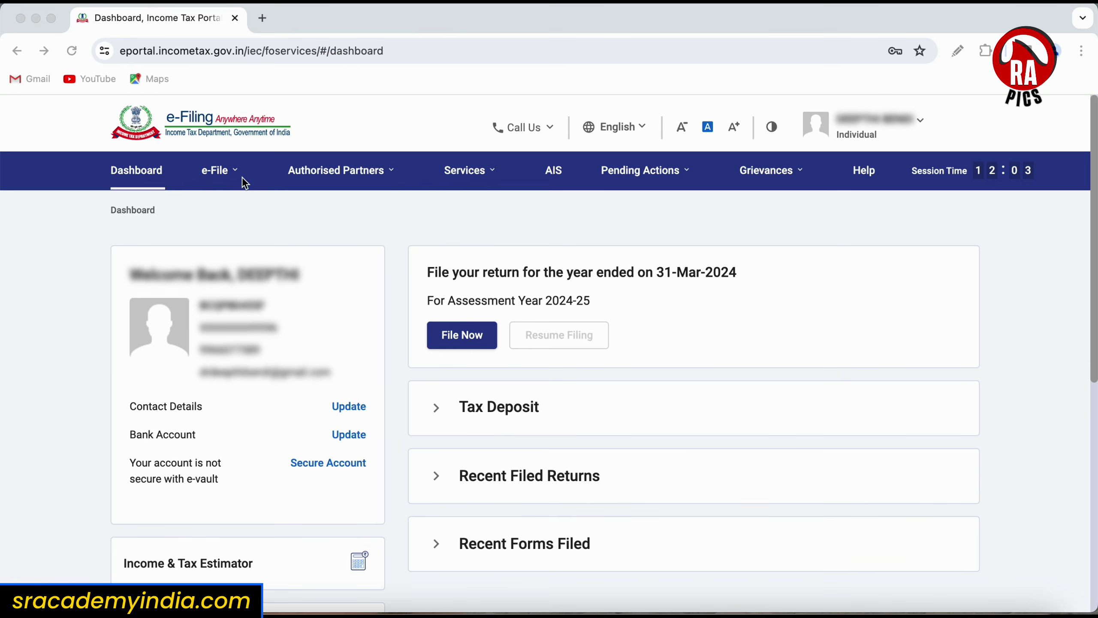
Open income tax return filing for assessment year 2024-25 with Online as the mode of filing
click(228, 170)
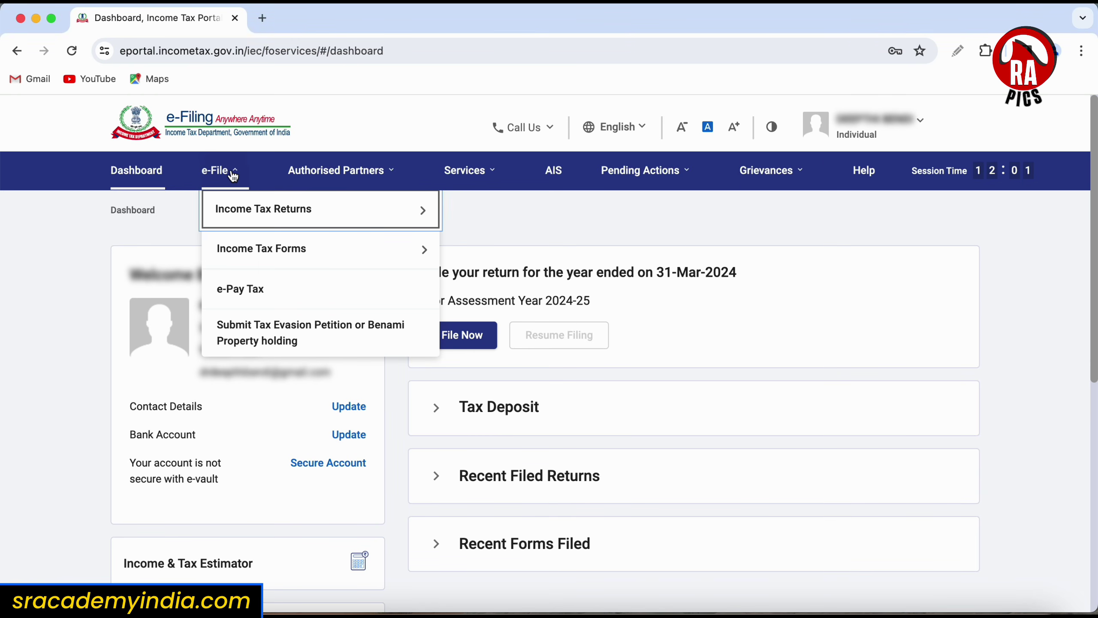
mouse_move(354, 209)
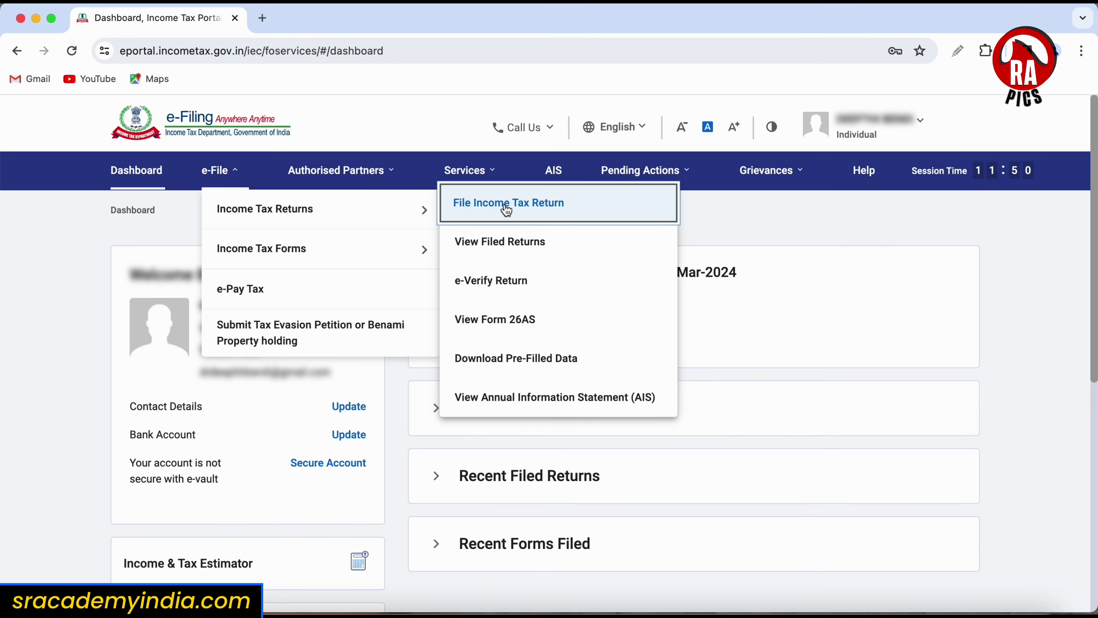
click(506, 211)
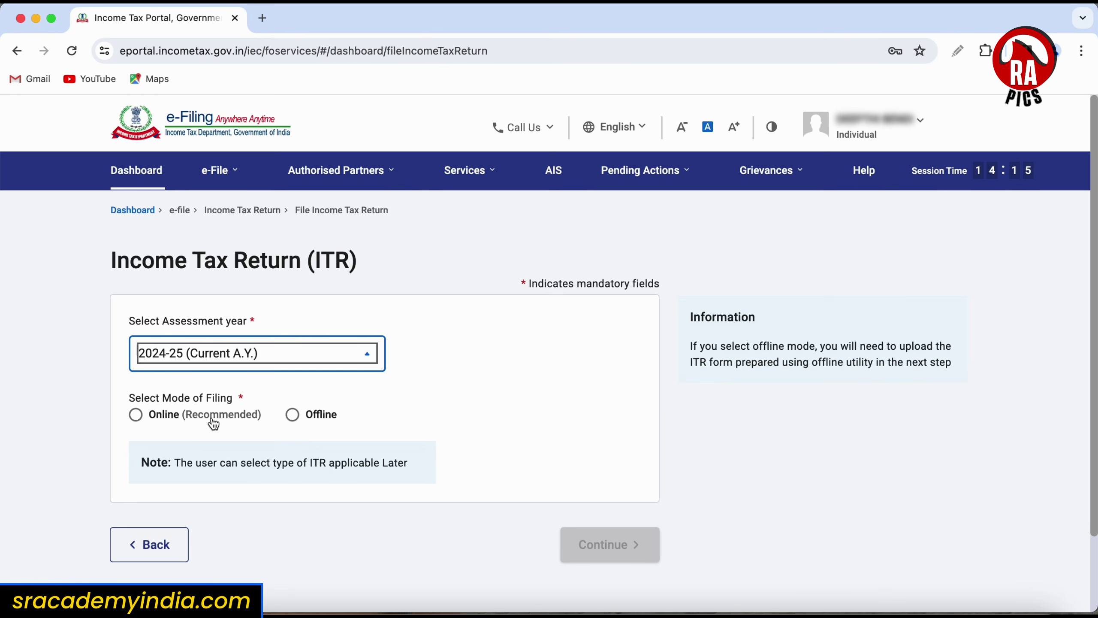
click(136, 415)
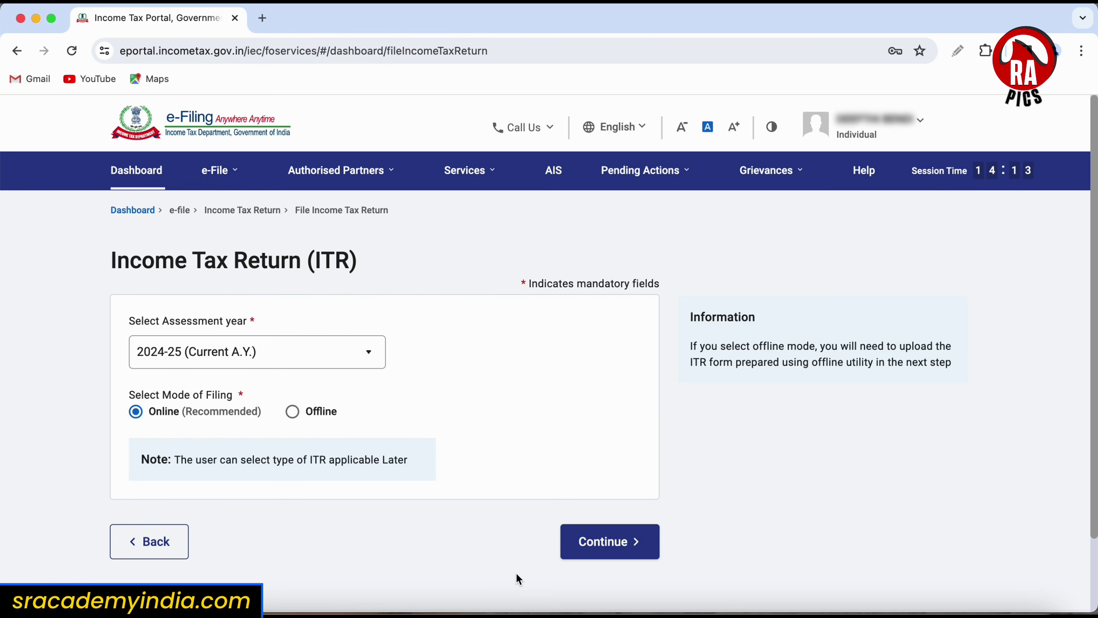
click(613, 546)
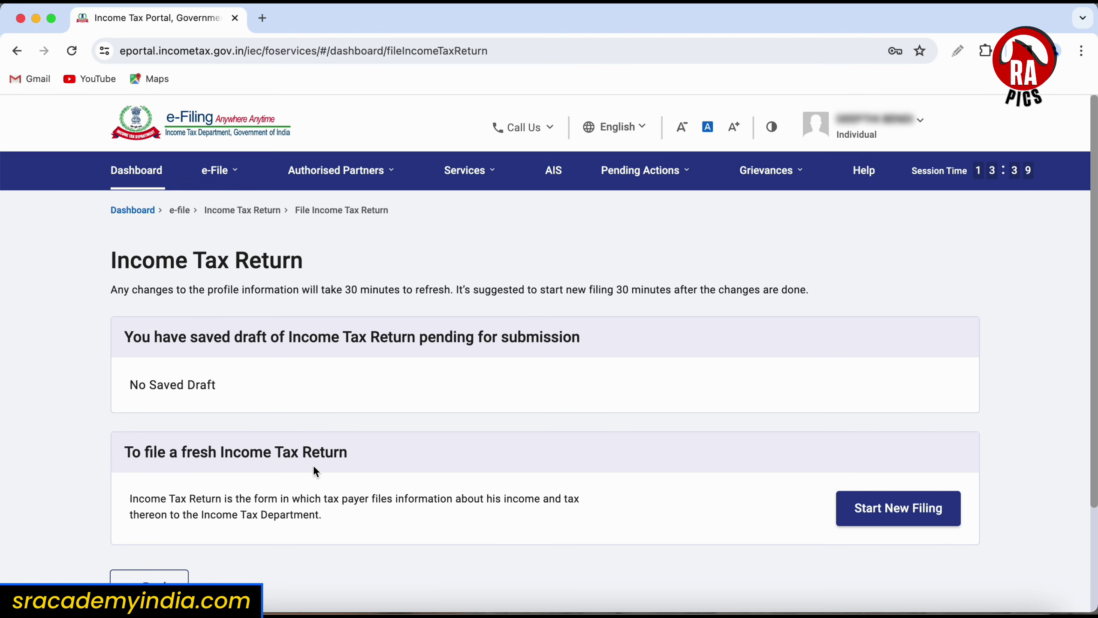
Start a new filing and continue with Individual as the applicable status
click(899, 520)
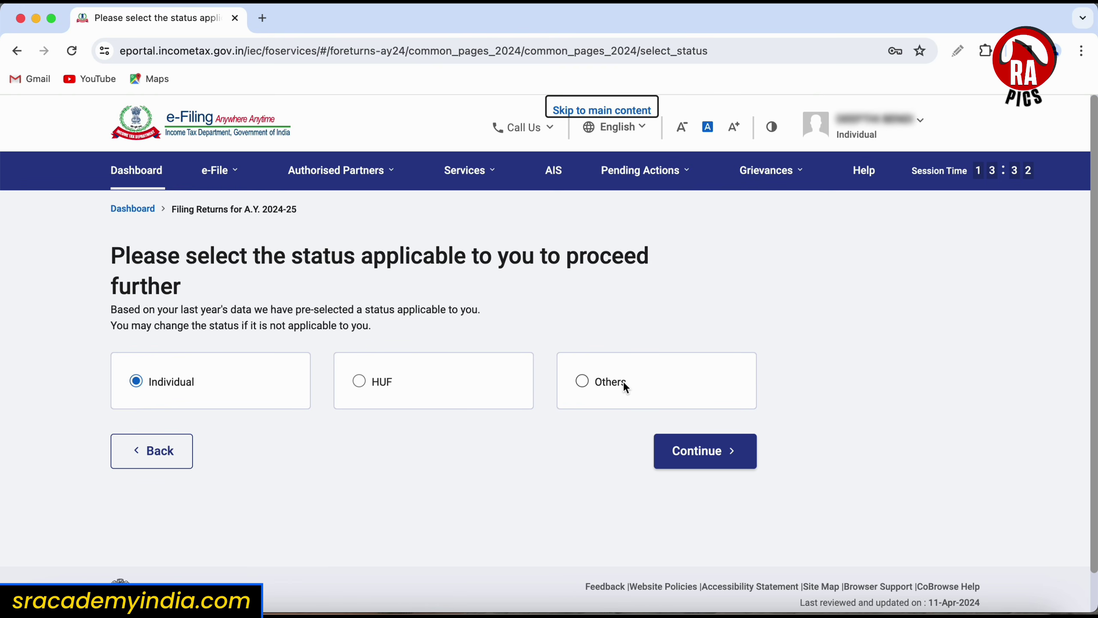
click(179, 384)
click(705, 451)
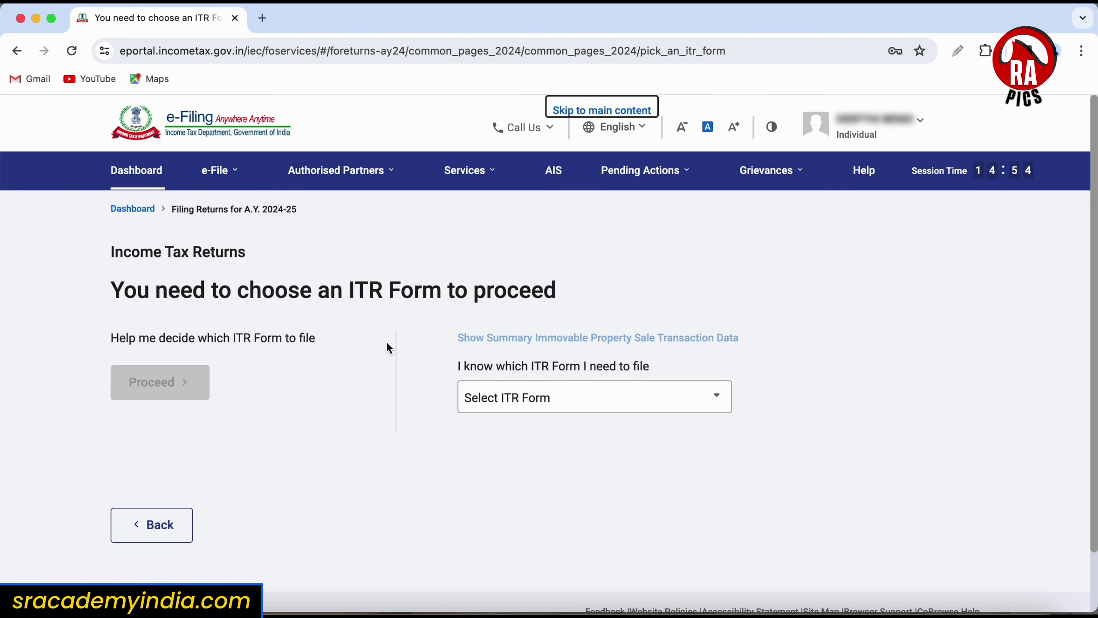
Choose the ITR - 1 form and get its return started, acknowledging the notice about pre-filled data
click(667, 409)
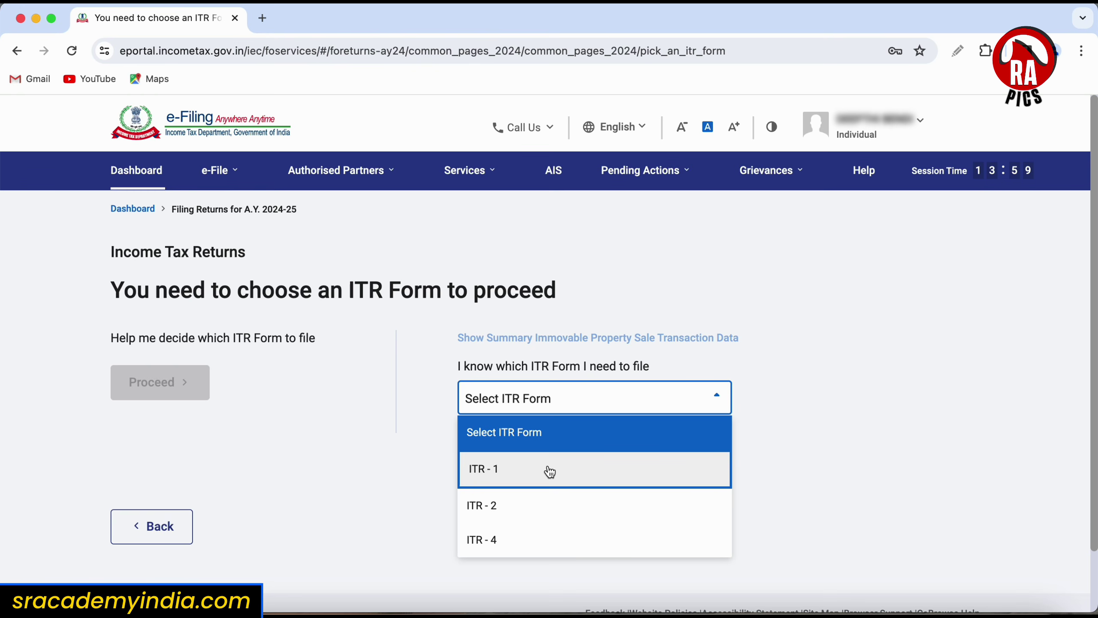
click(512, 469)
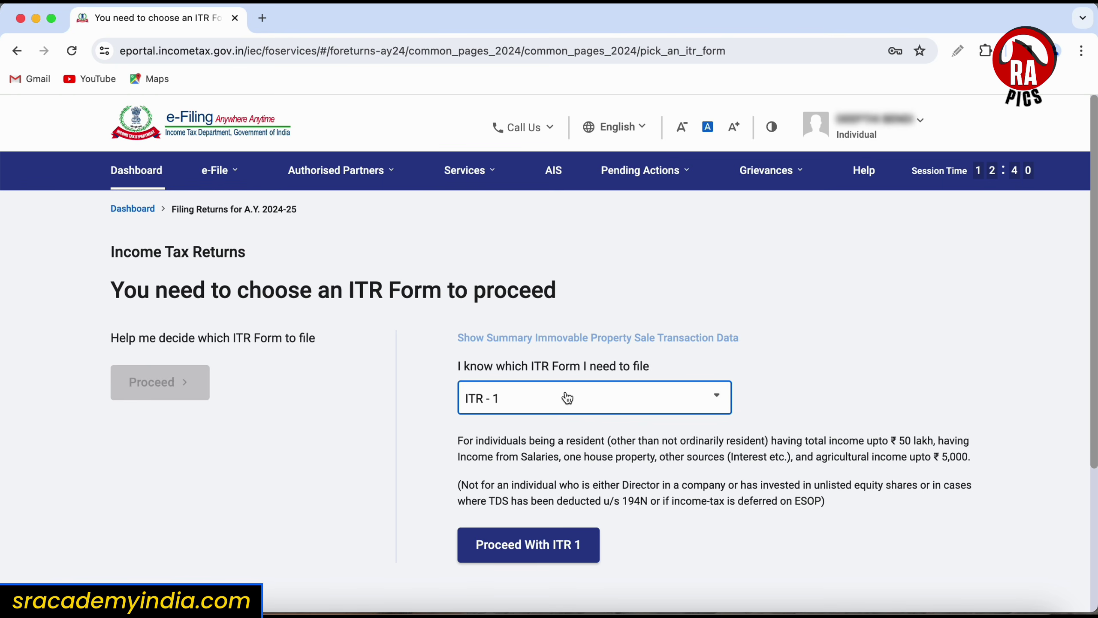
click(573, 529)
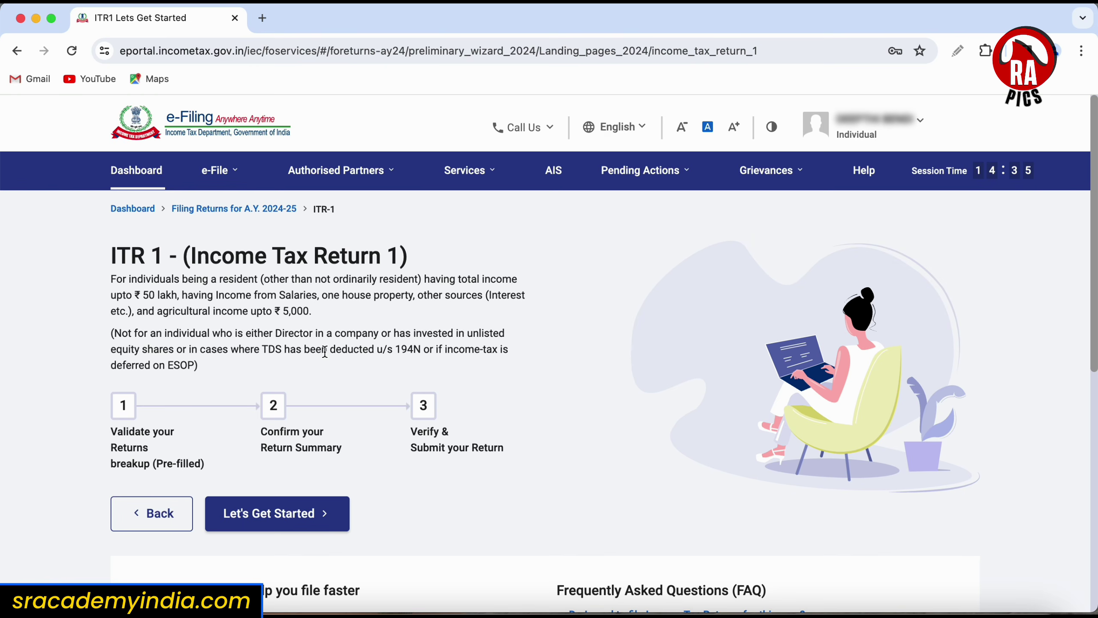
click(313, 522)
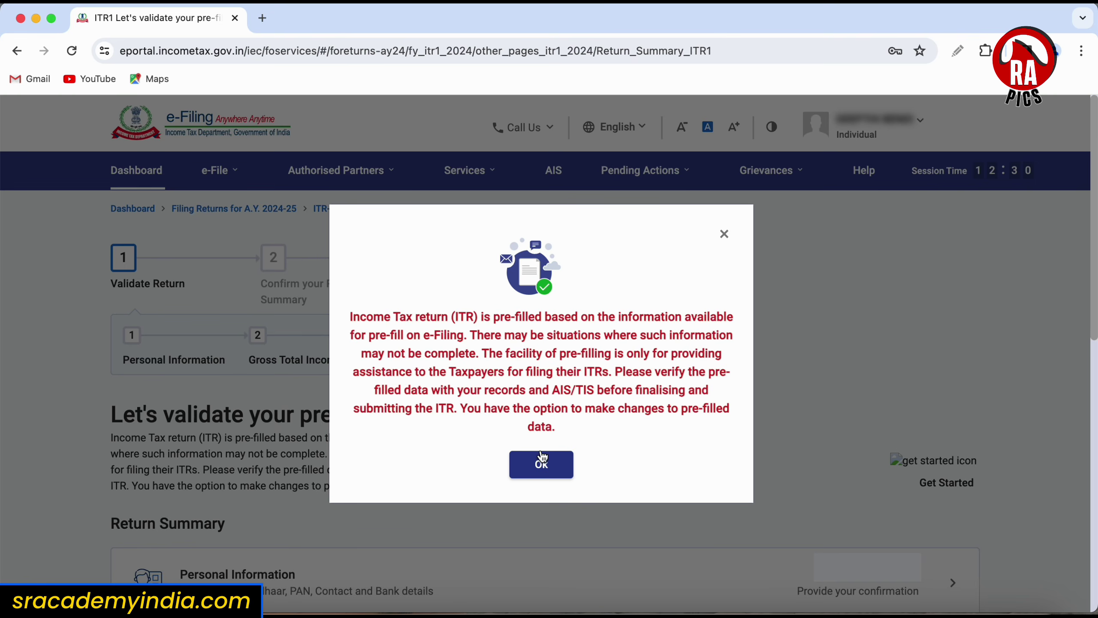
click(558, 470)
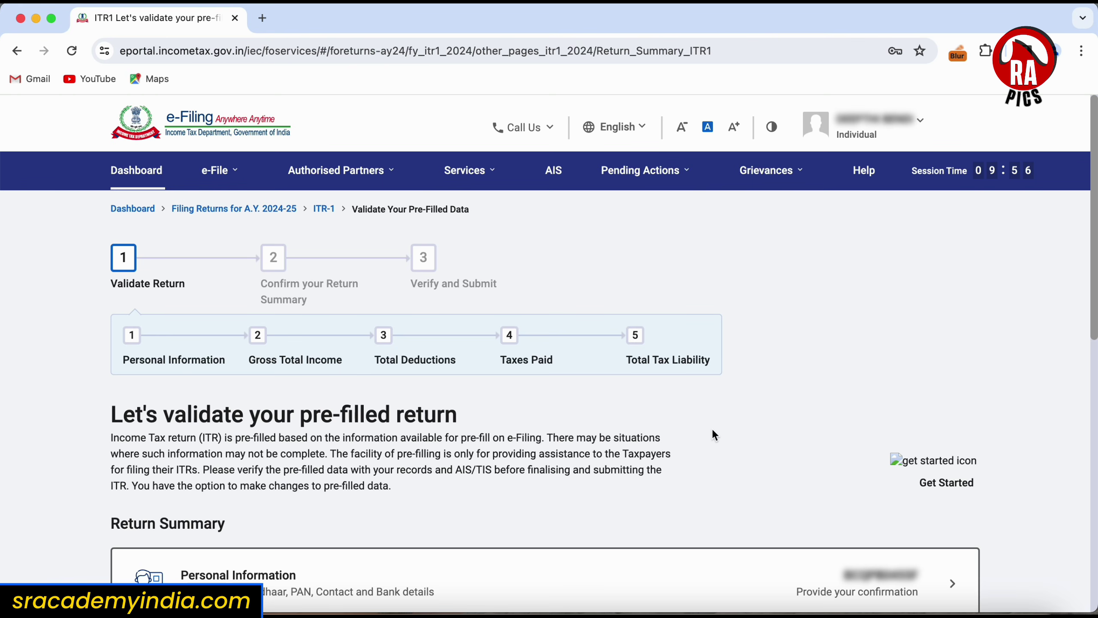
Look over the Return Summary and open its Personal Information section
scroll(713, 431, down, 8)
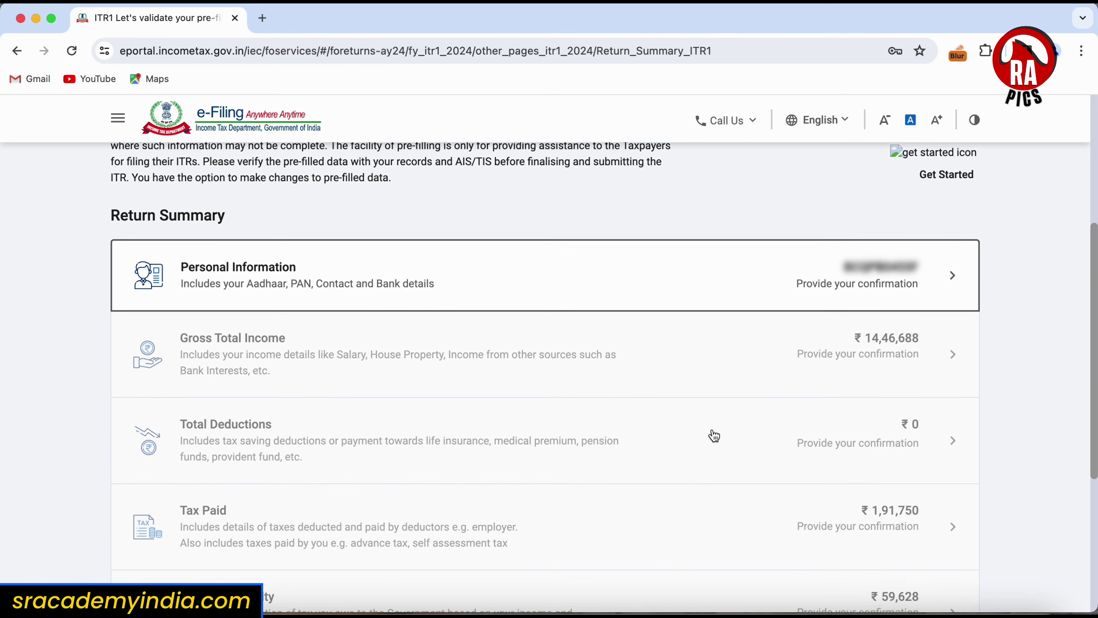
scroll(714, 447, down, 1)
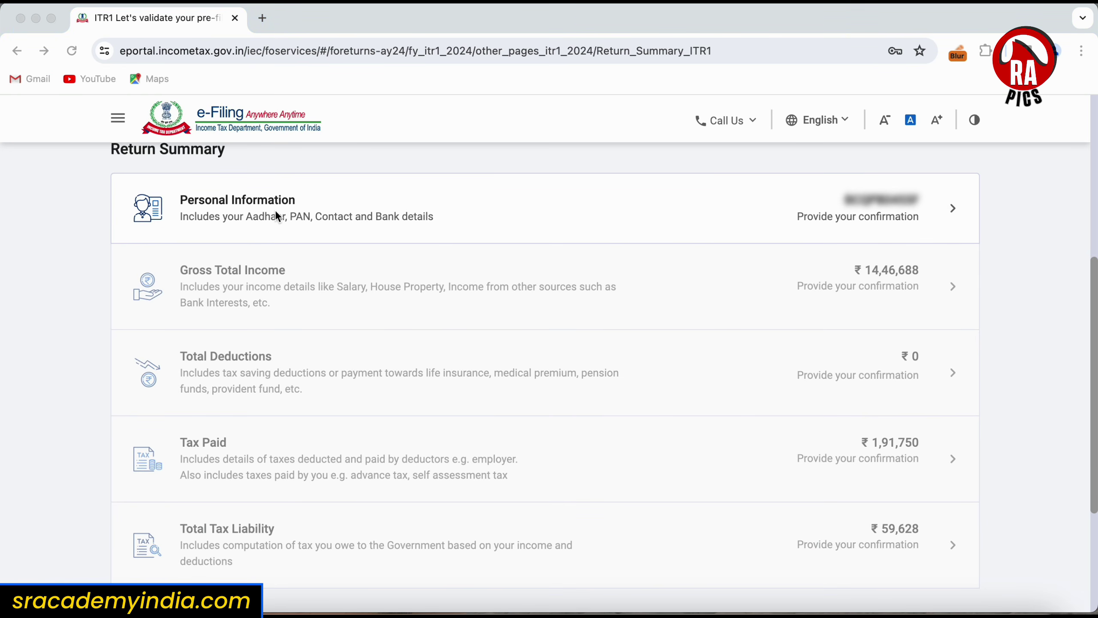
click(913, 213)
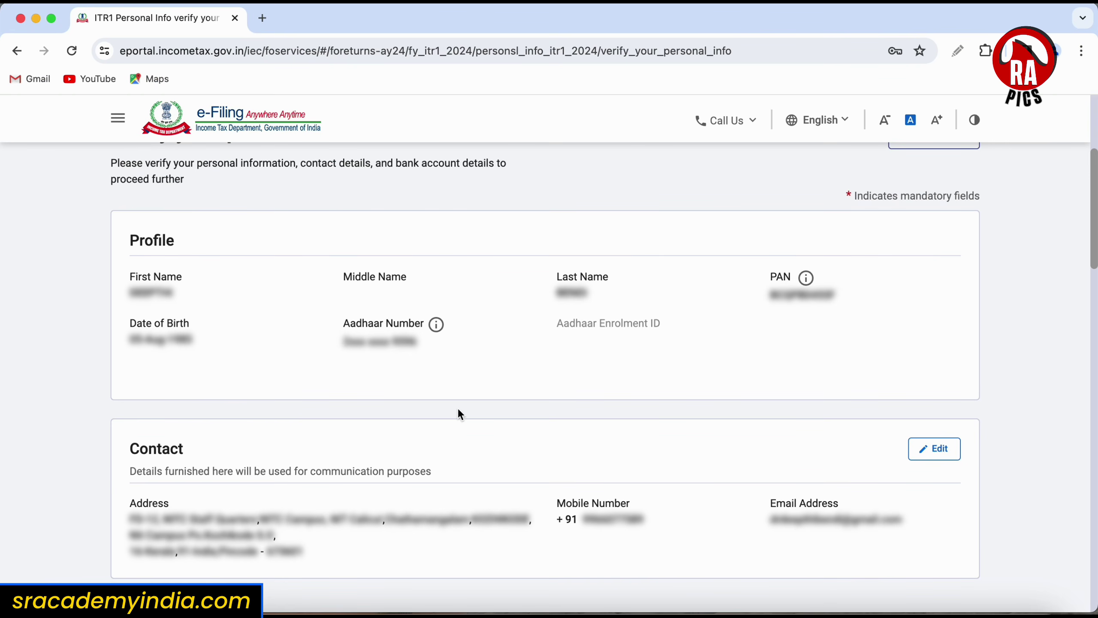
Set the Nature of Employment to Central Government in the personal information
scroll(459, 410, down, 6)
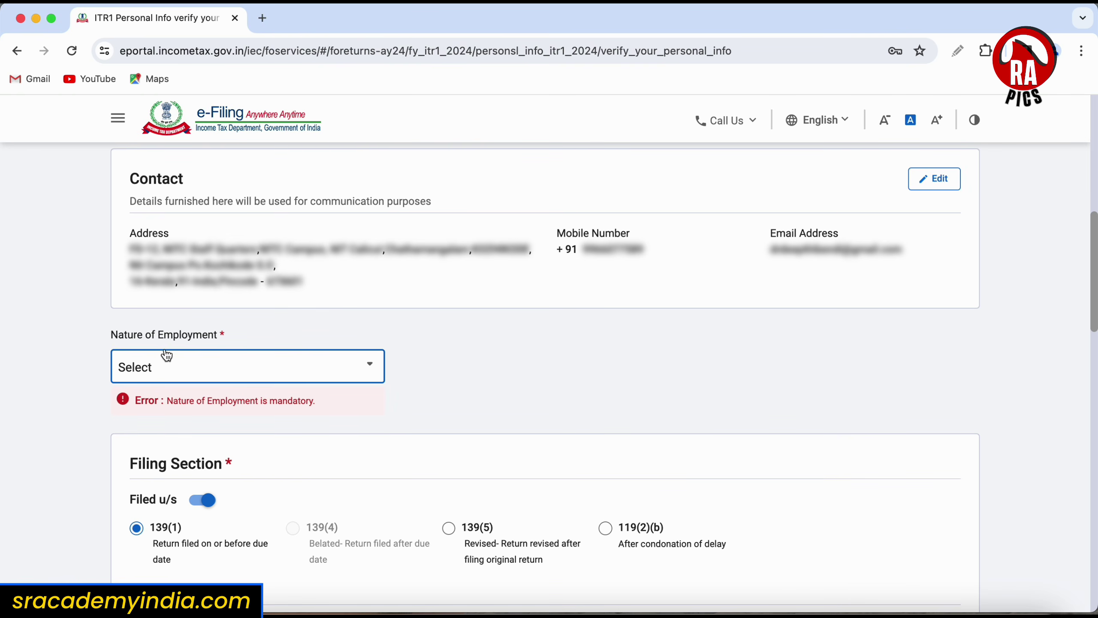
click(355, 365)
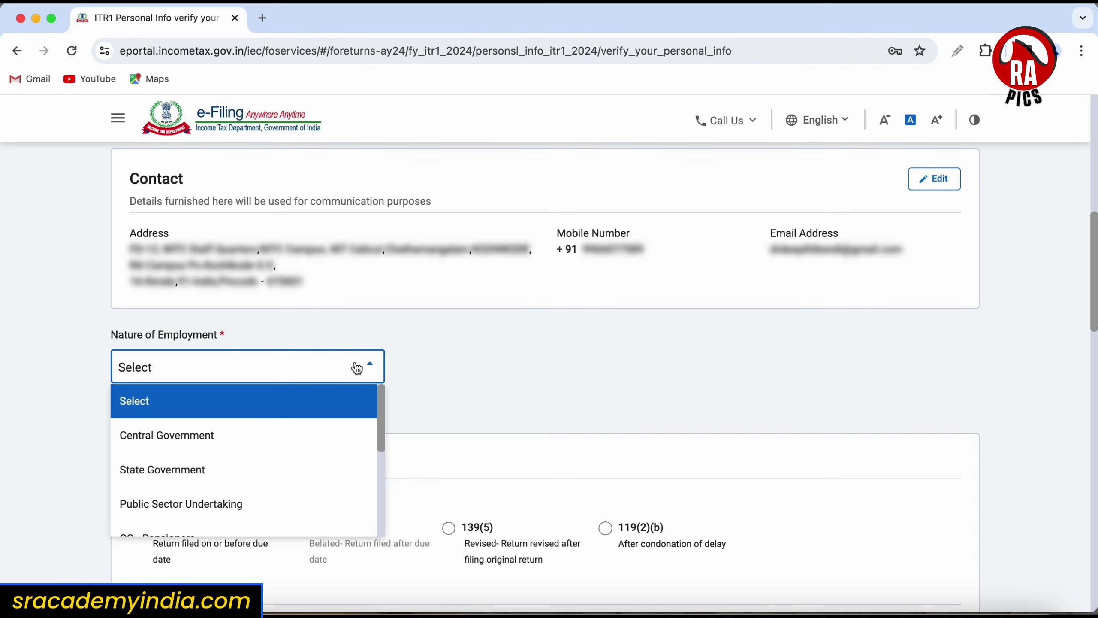
scroll(324, 443, down, 2)
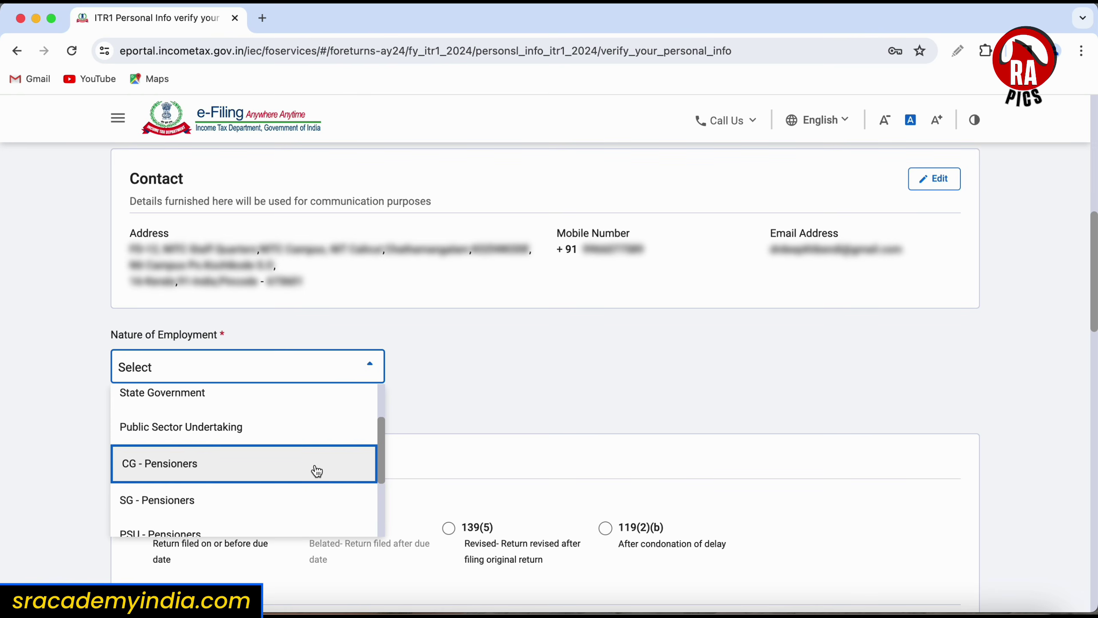
scroll(317, 471, down, 2)
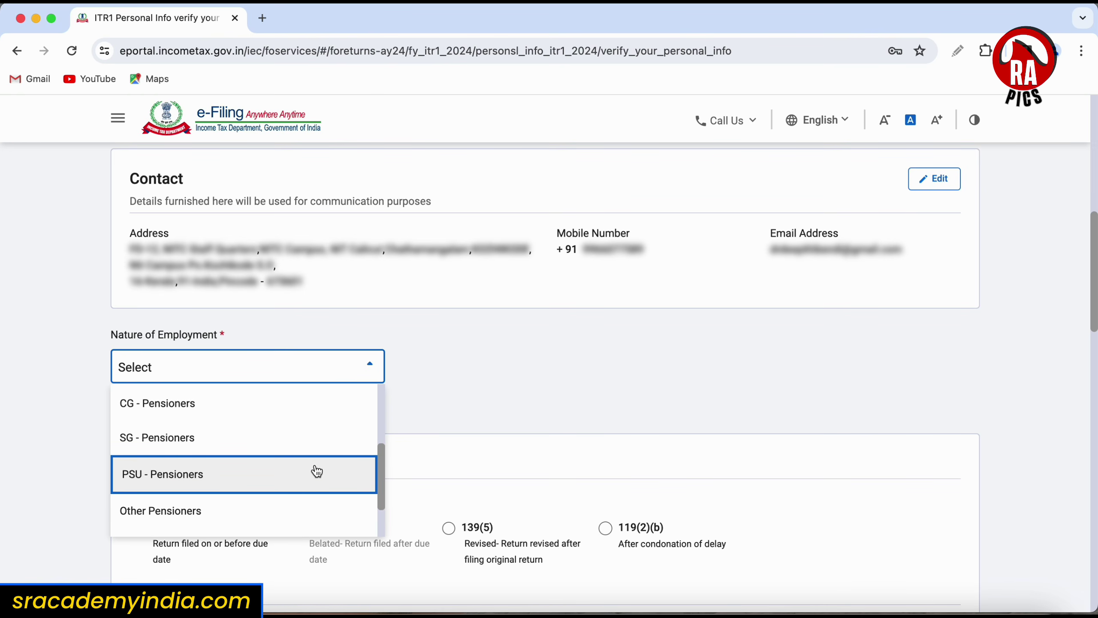
scroll(317, 471, down, 2)
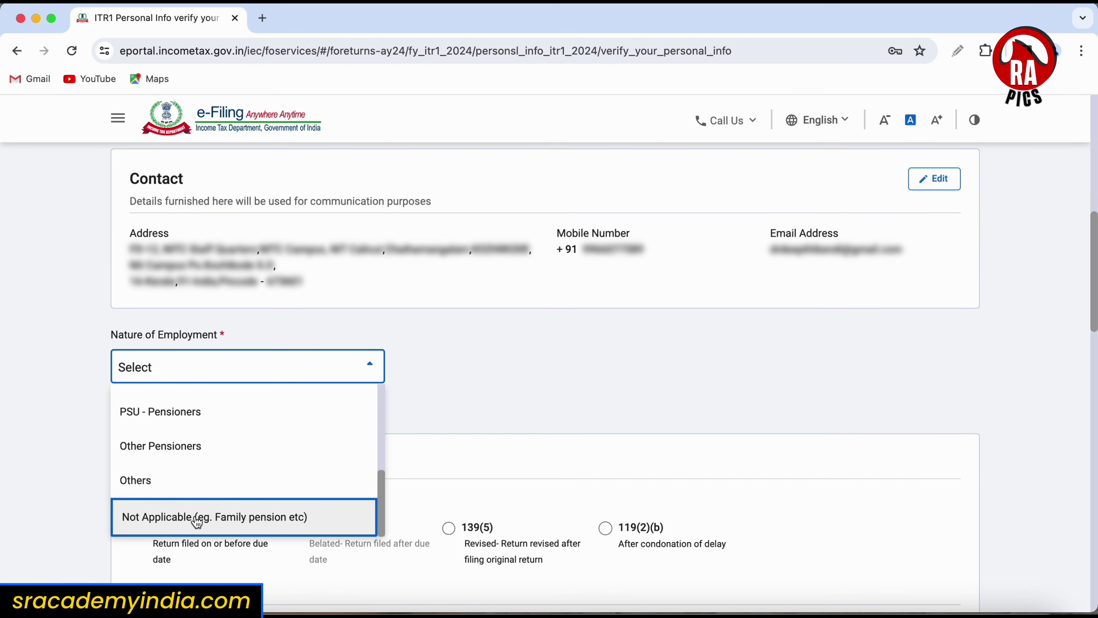
scroll(236, 329, down, 3)
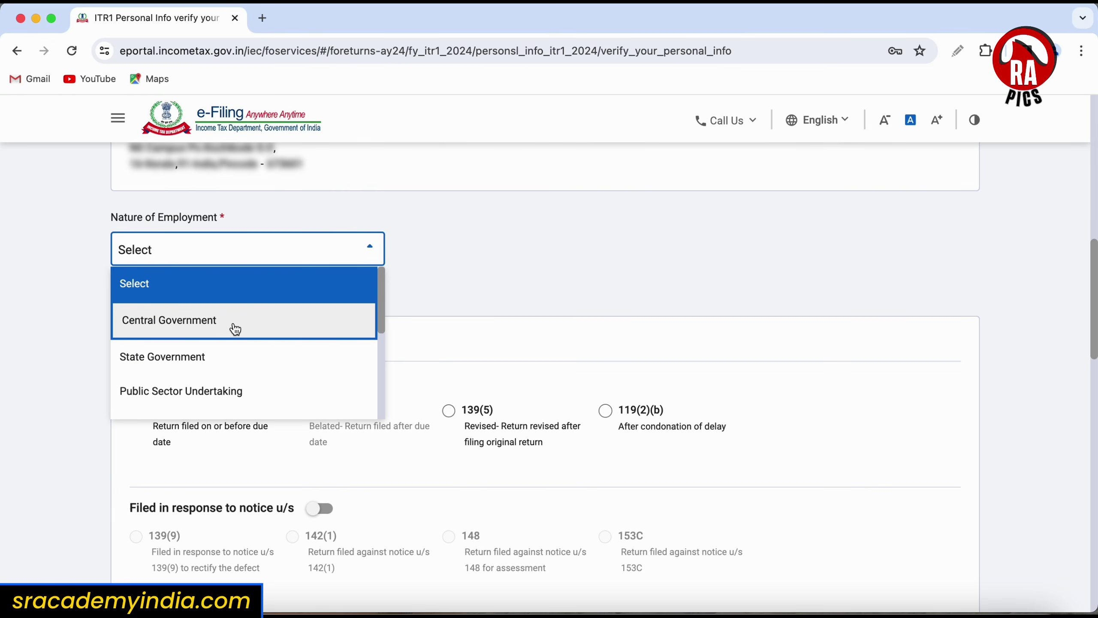
scroll(290, 356, down, 5)
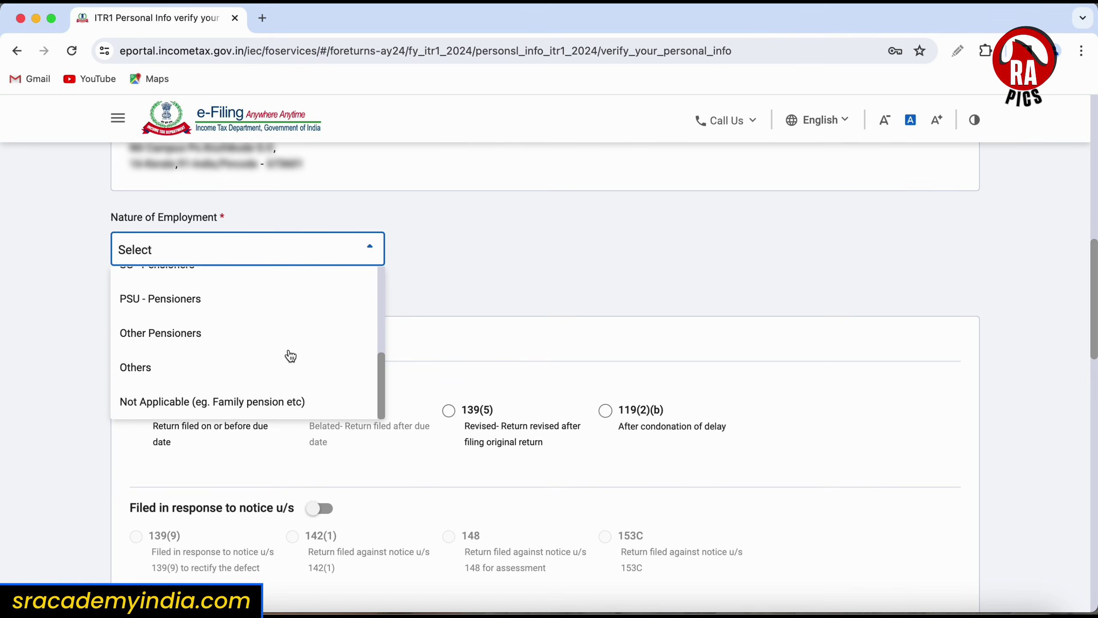
scroll(290, 356, up, 5)
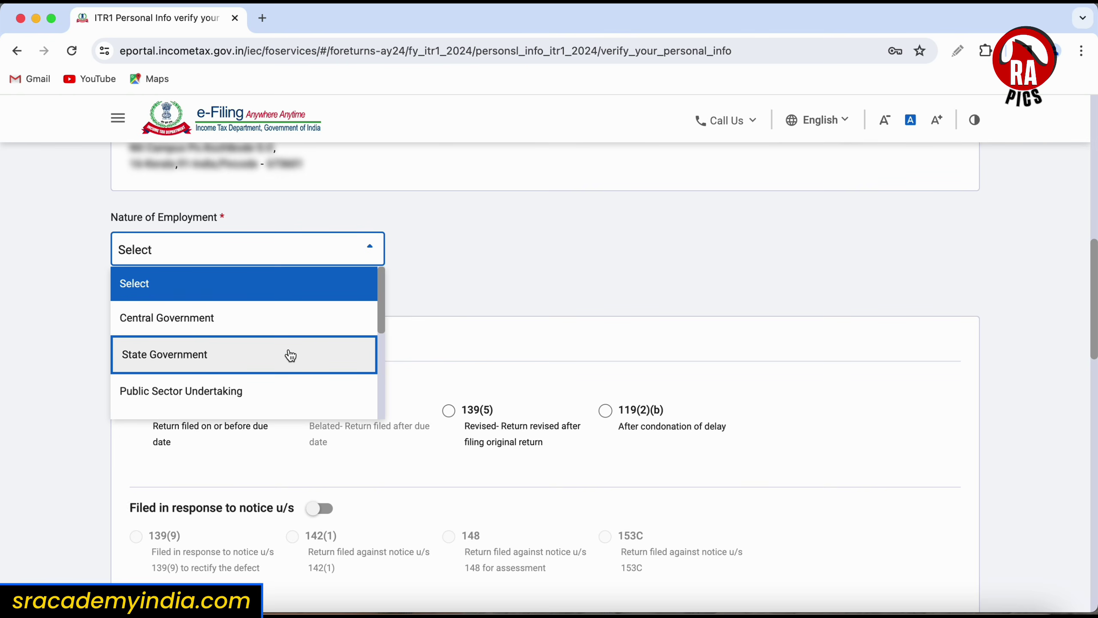
click(207, 324)
Check the Filing Section options and answer Yes to opting out of the new tax regime under section 115BAC(6)
scroll(190, 260, down, 3)
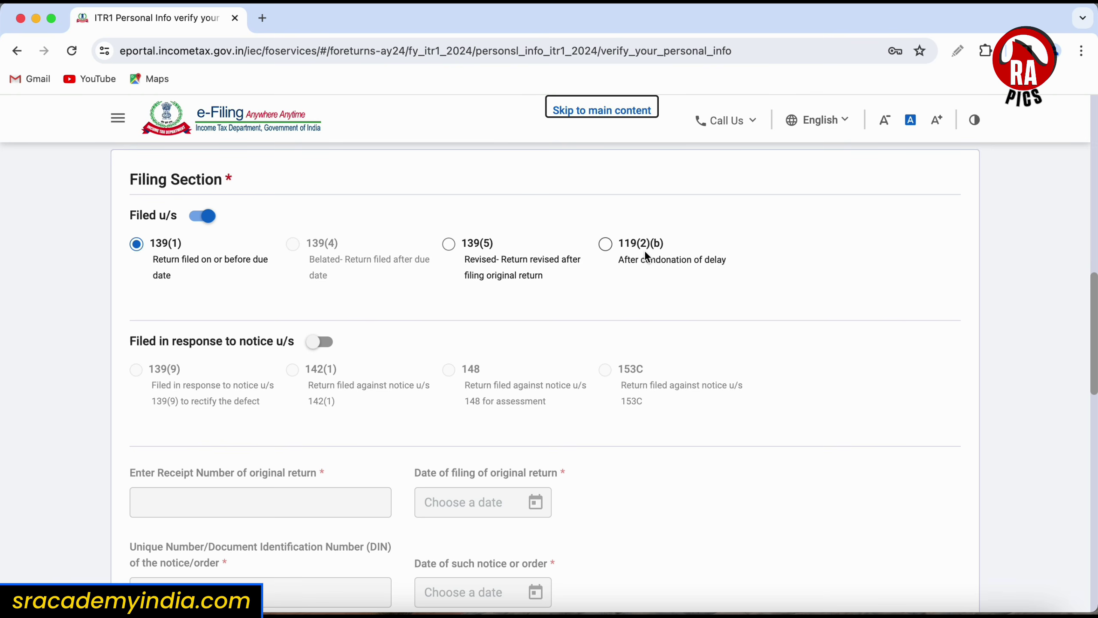
scroll(645, 253, down, 3)
scroll(292, 256, down, 1)
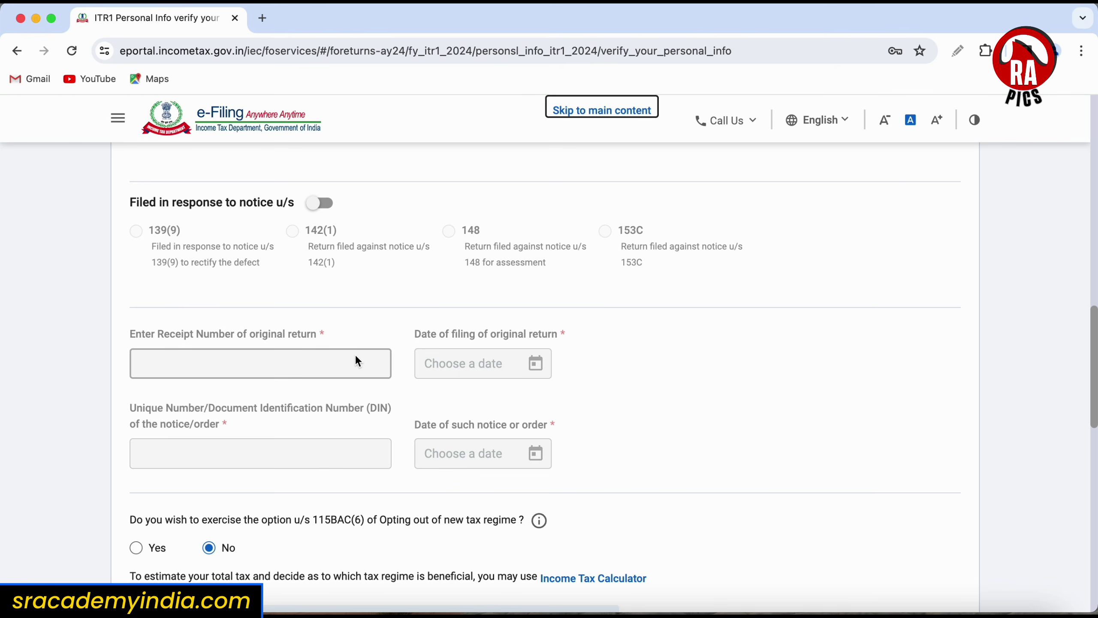
scroll(321, 438, down, 3)
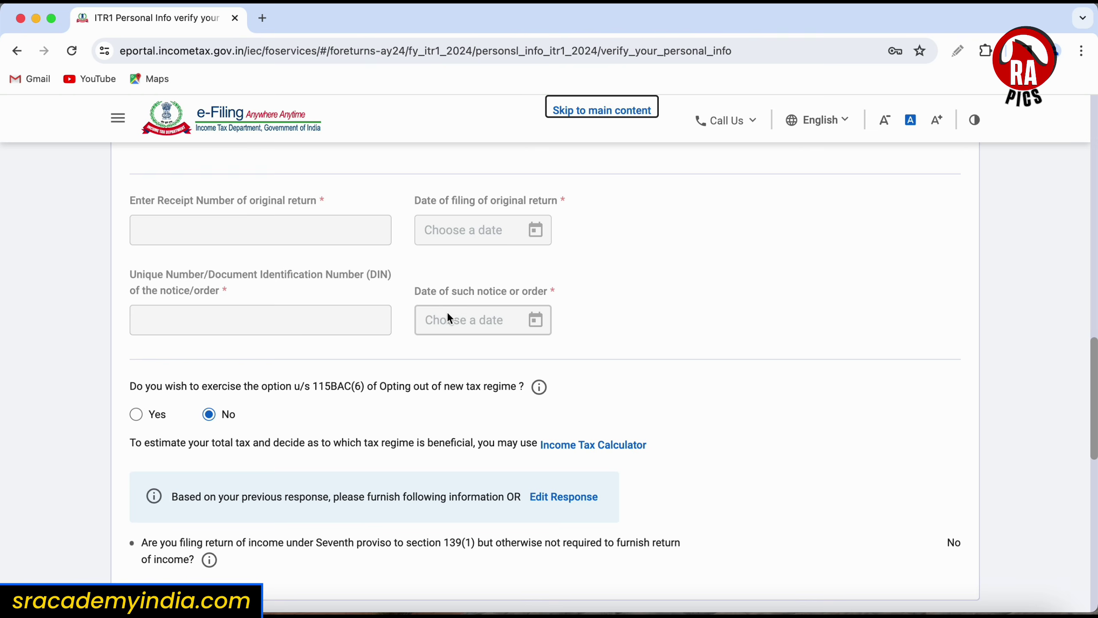
scroll(419, 316, down, 5)
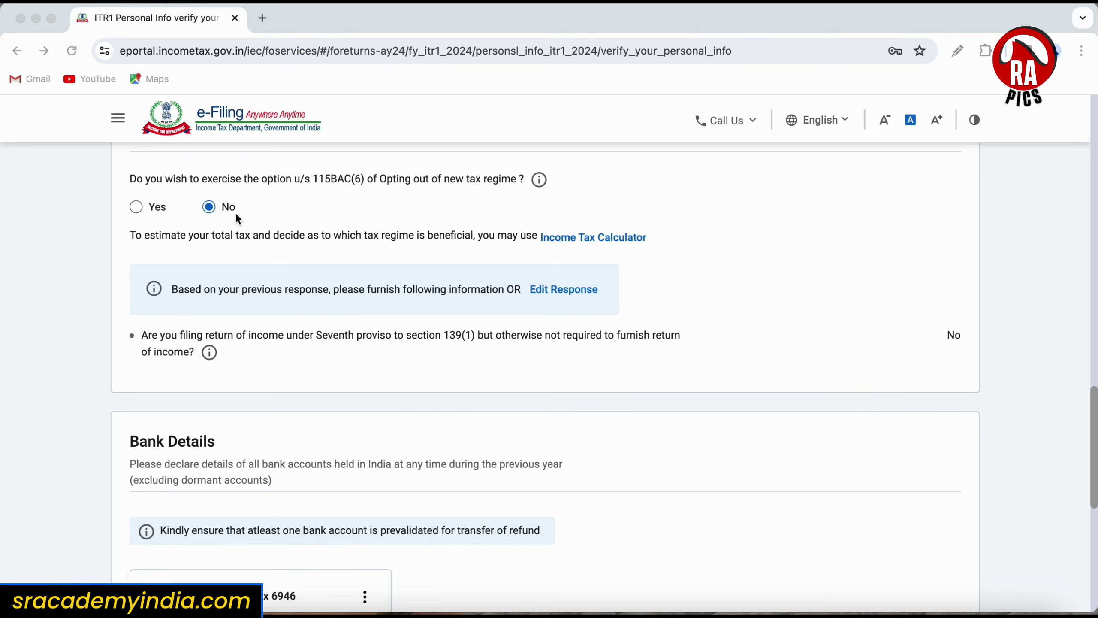
click(151, 215)
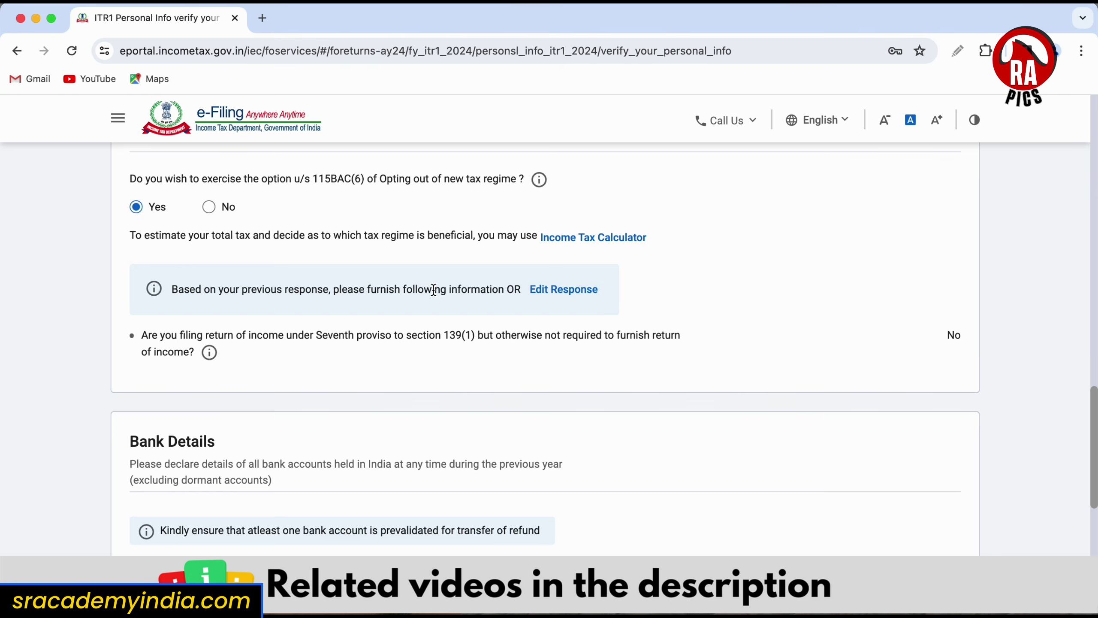
Check the bank account listed under Bank Details and confirm the Personal Information section
scroll(290, 271, down, 2)
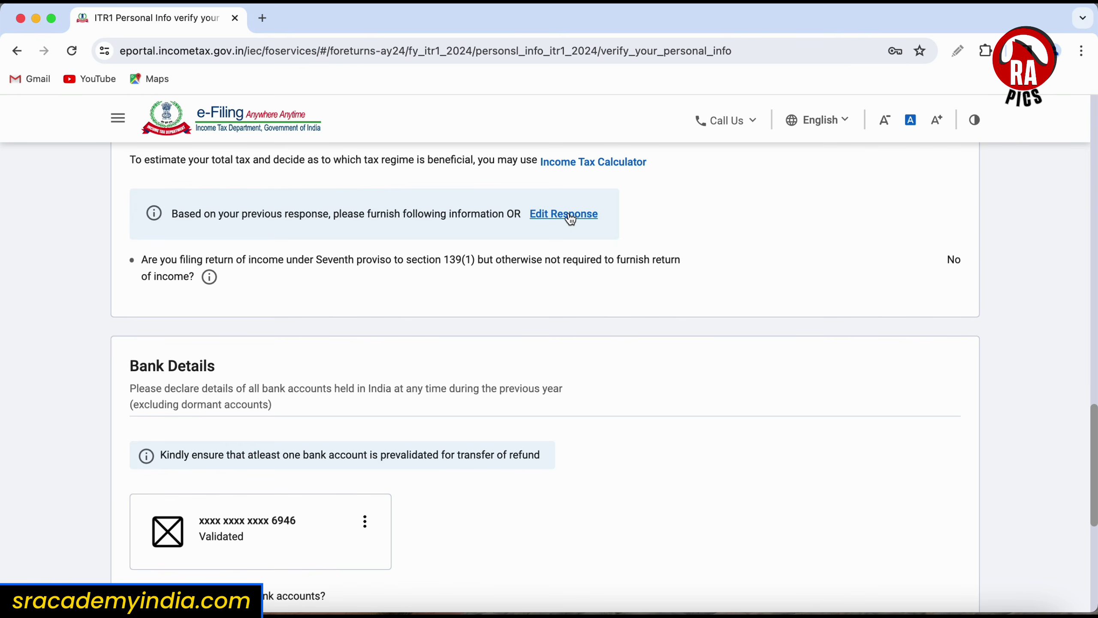
scroll(558, 357, down, 4)
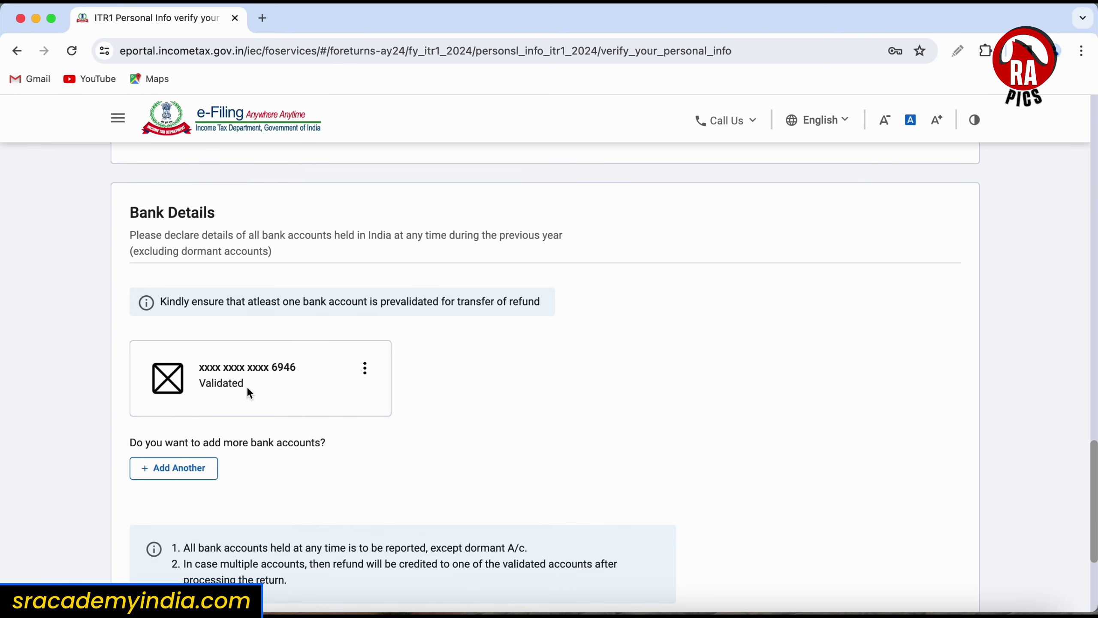
scroll(247, 386, down, 1)
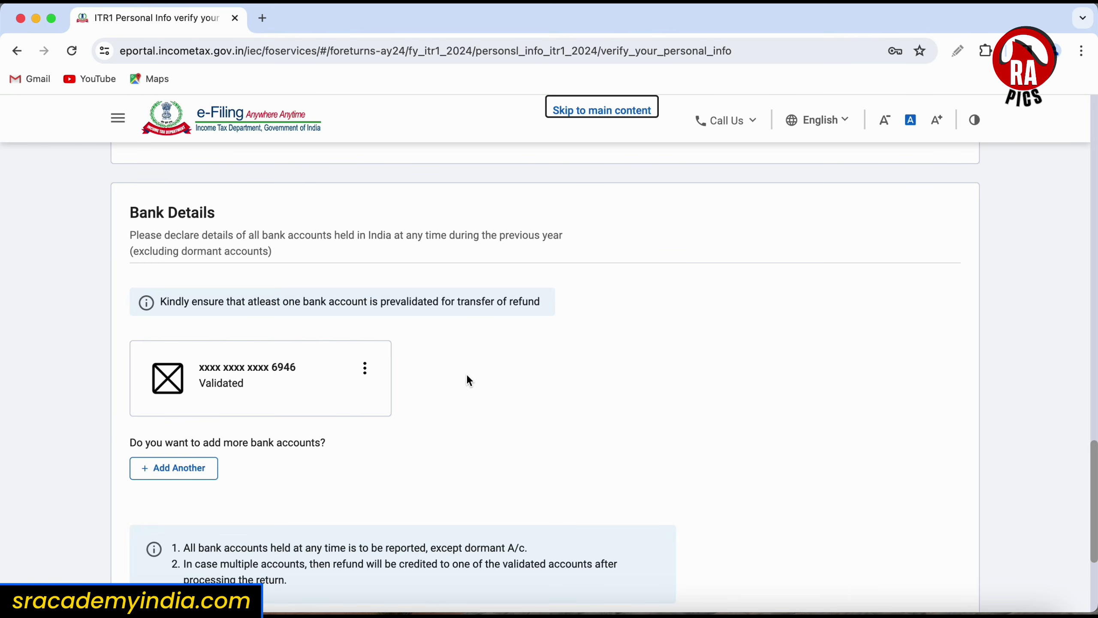
scroll(830, 331, down, 5)
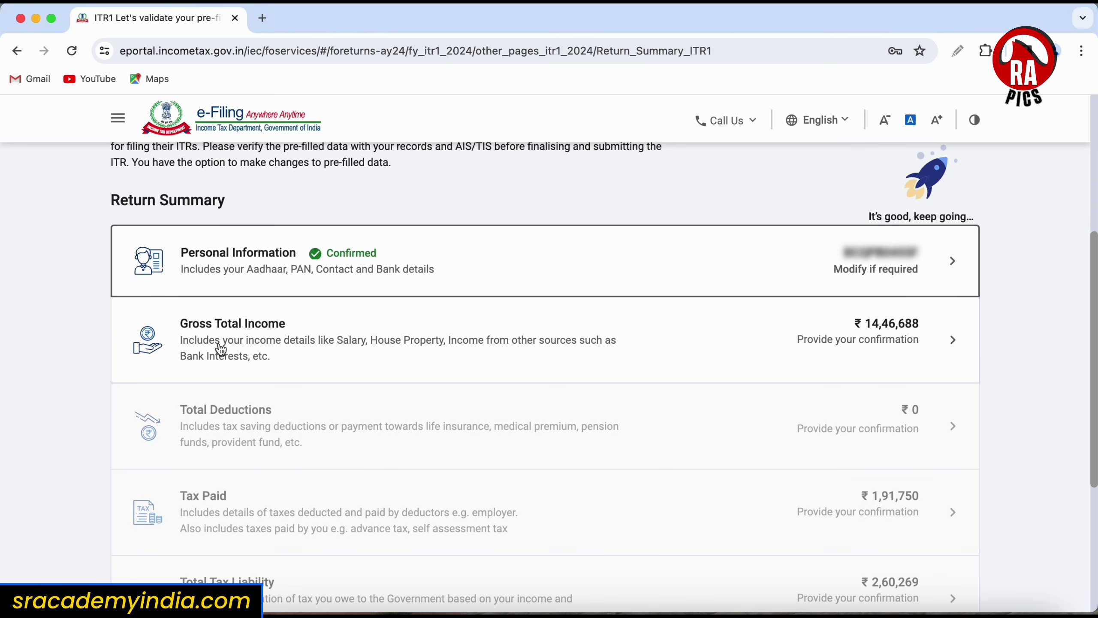
Open the Gross Total Income section and look through its Salary Exemption questions
click(877, 350)
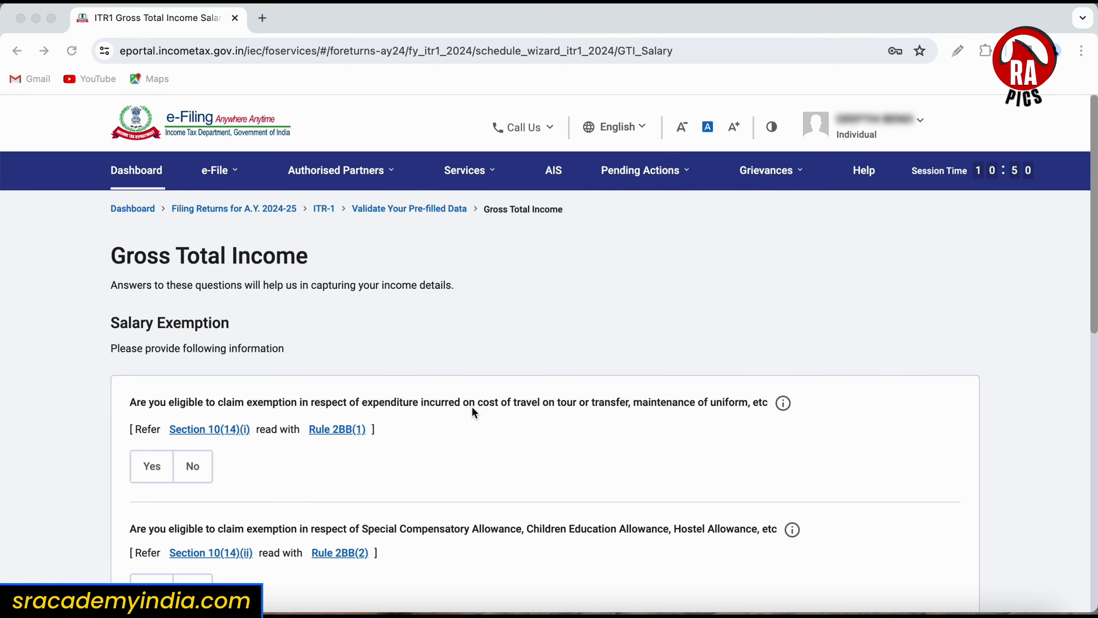
scroll(474, 412, down, 4)
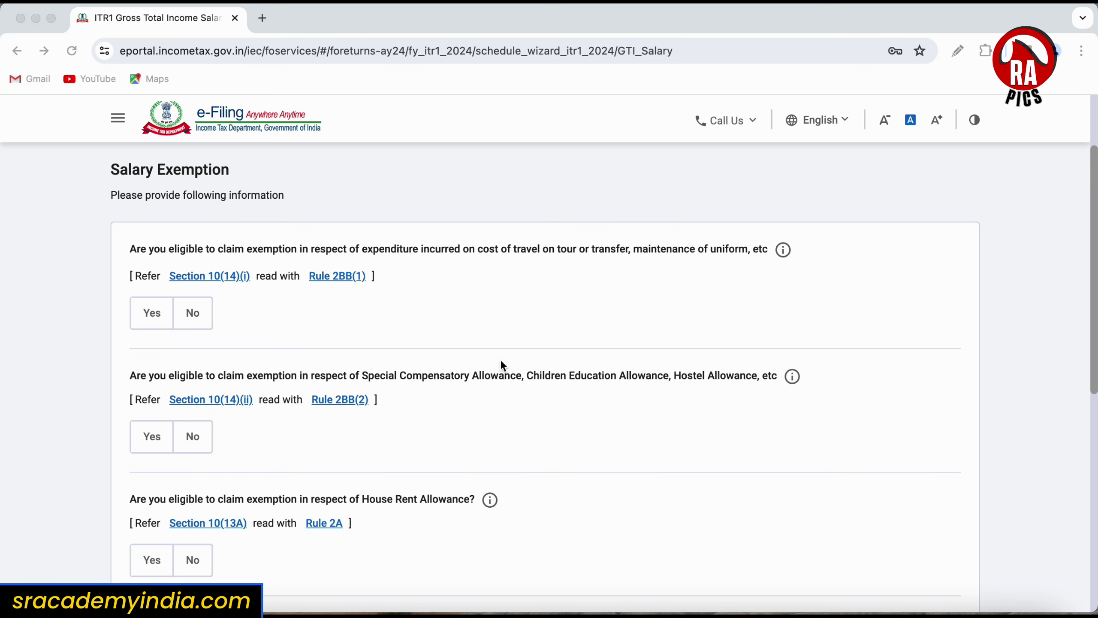
scroll(501, 362, down, 10)
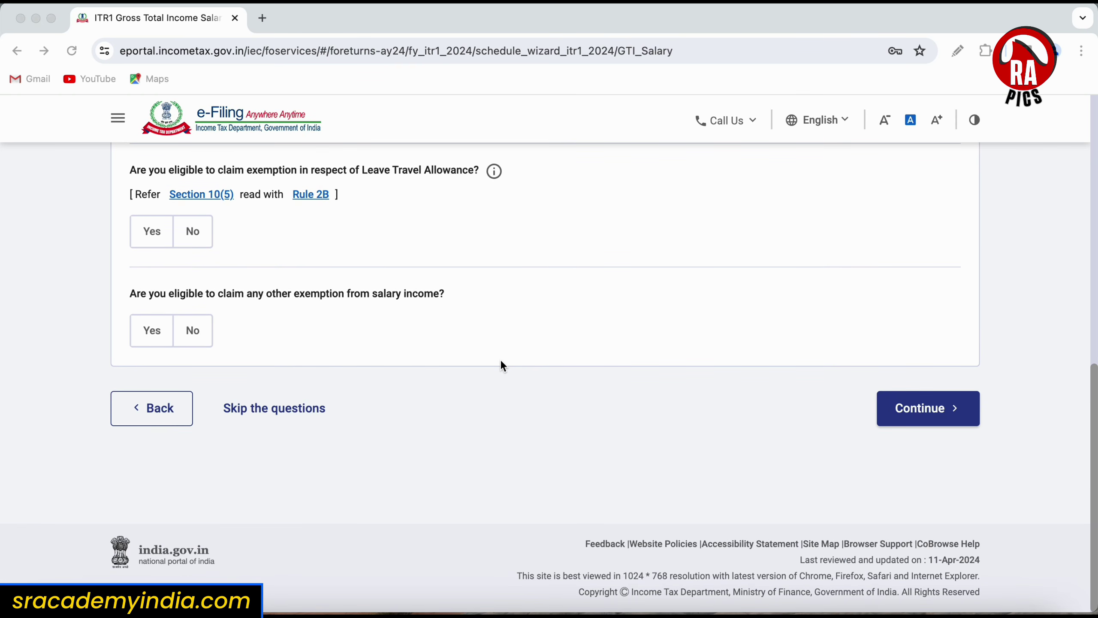
Answer Yes to the House Rent Allowance exemption and No to the Special Compensatory Allowance, Leave Travel Allowance and other salary exemption questions
scroll(502, 360, up, 8)
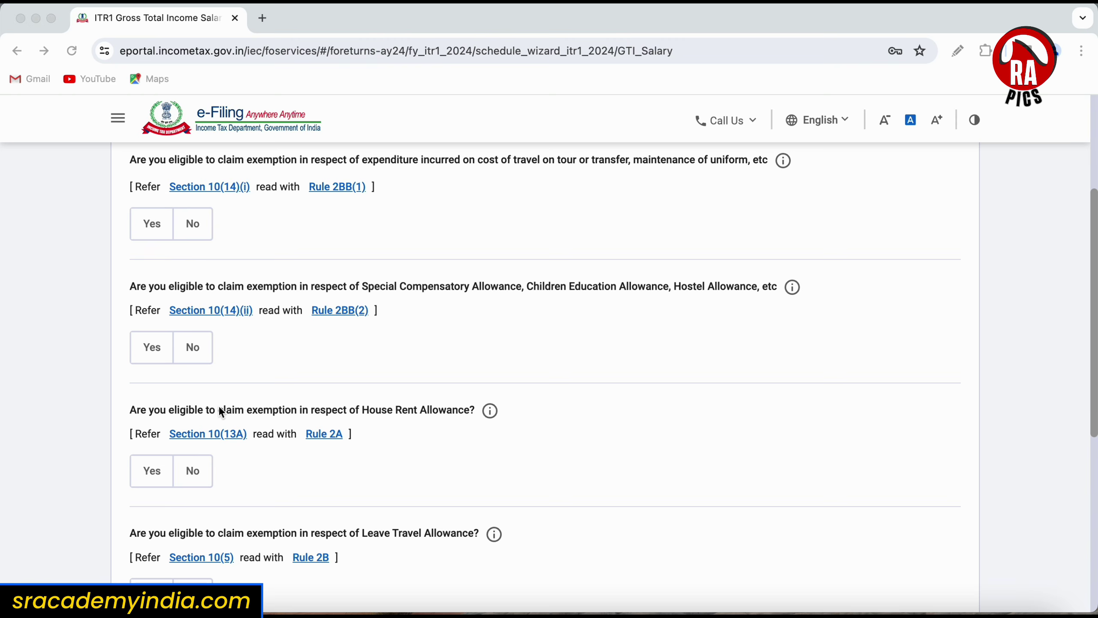
click(148, 471)
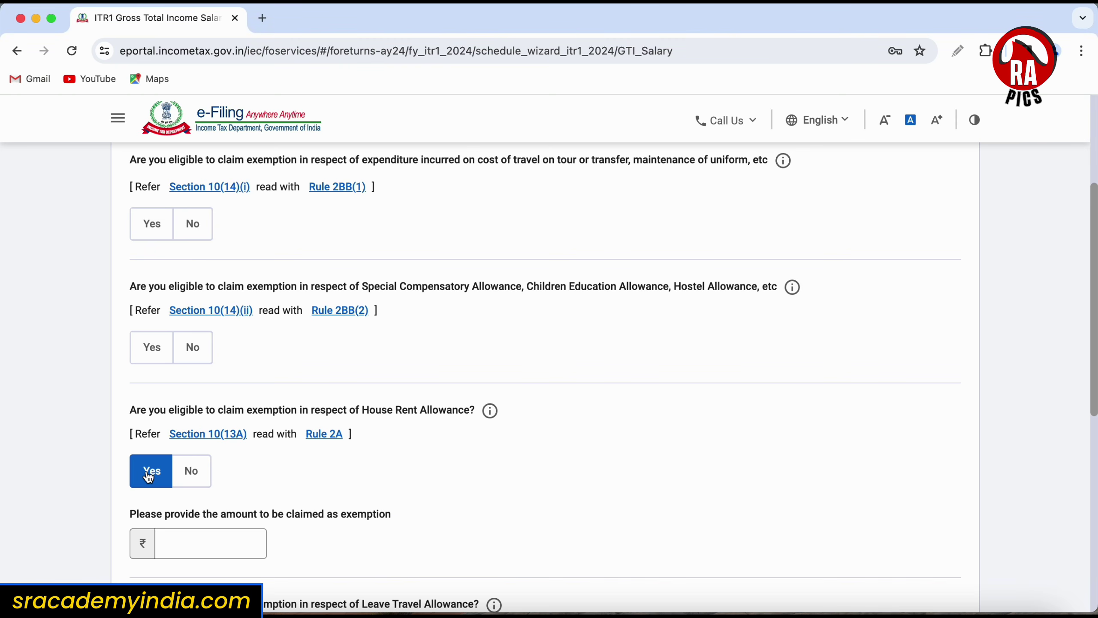
click(193, 345)
scroll(190, 218, down, 7)
scroll(321, 283, up, 3)
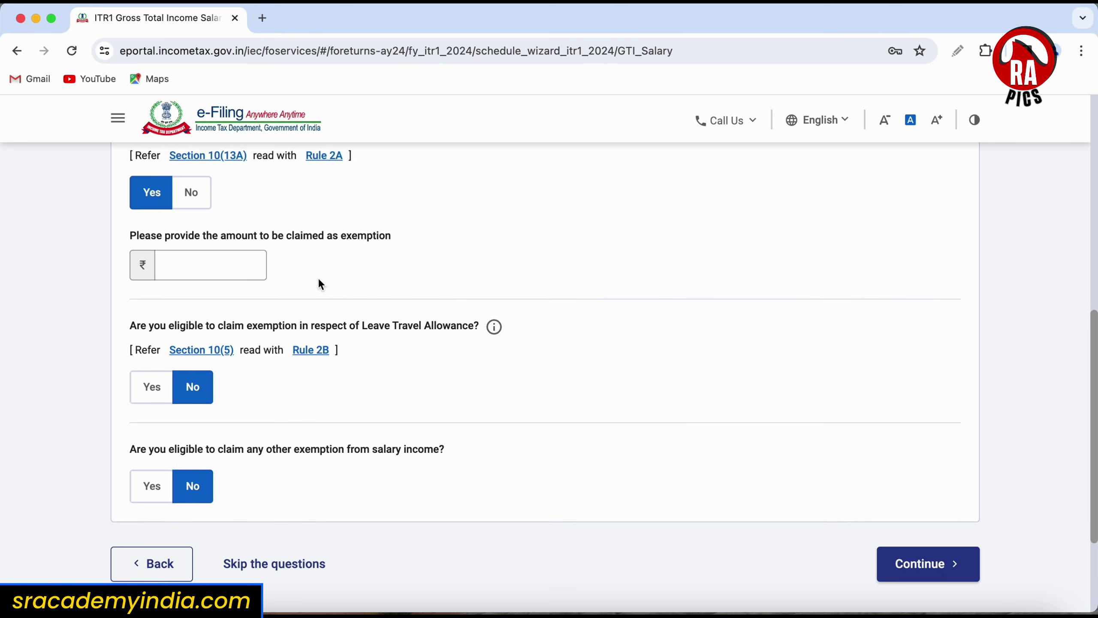
Set the House Rent Allowance exemption amount to 56,410 and continue to the income source details
click(238, 331)
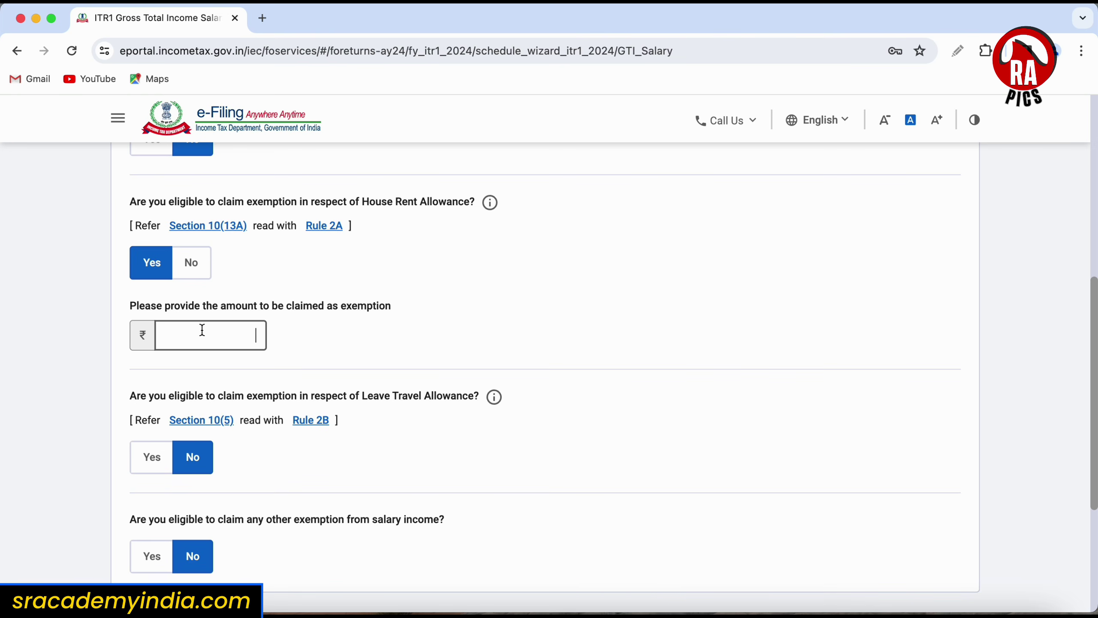
text(56410)
scroll(365, 354, down, 5)
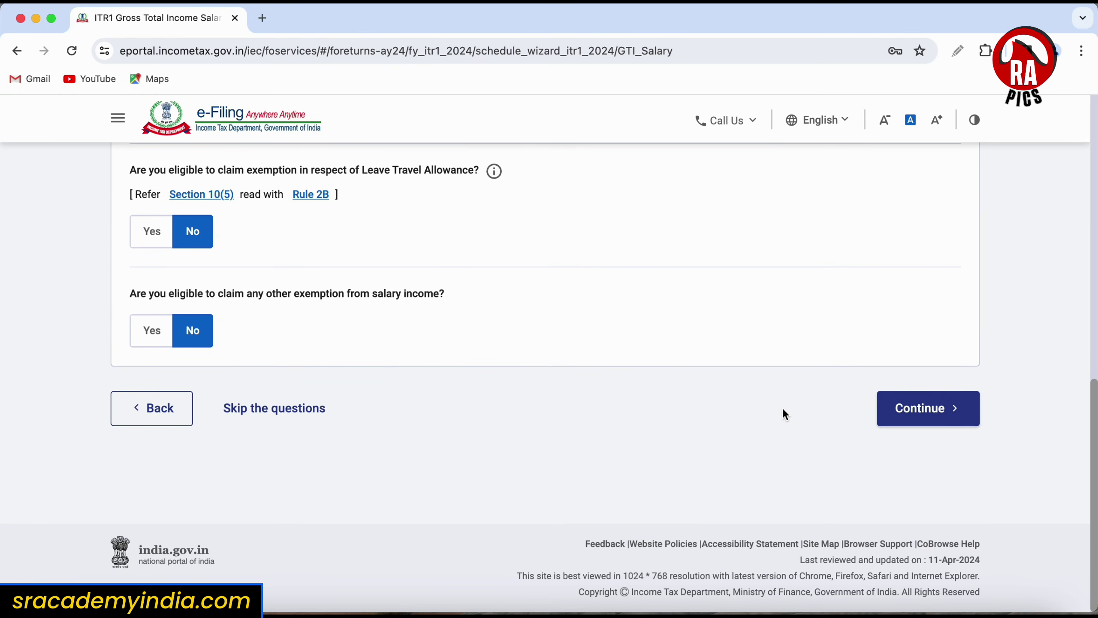
click(891, 428)
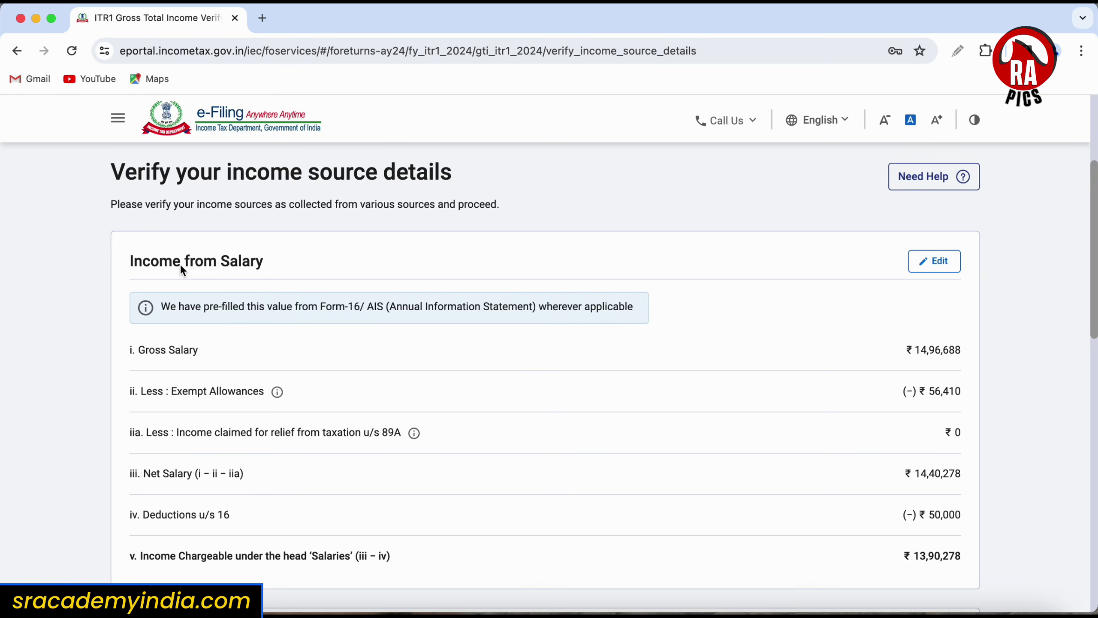
Check the Income from Salary, House Property and other sources in the income source details
scroll(273, 271, down, 7)
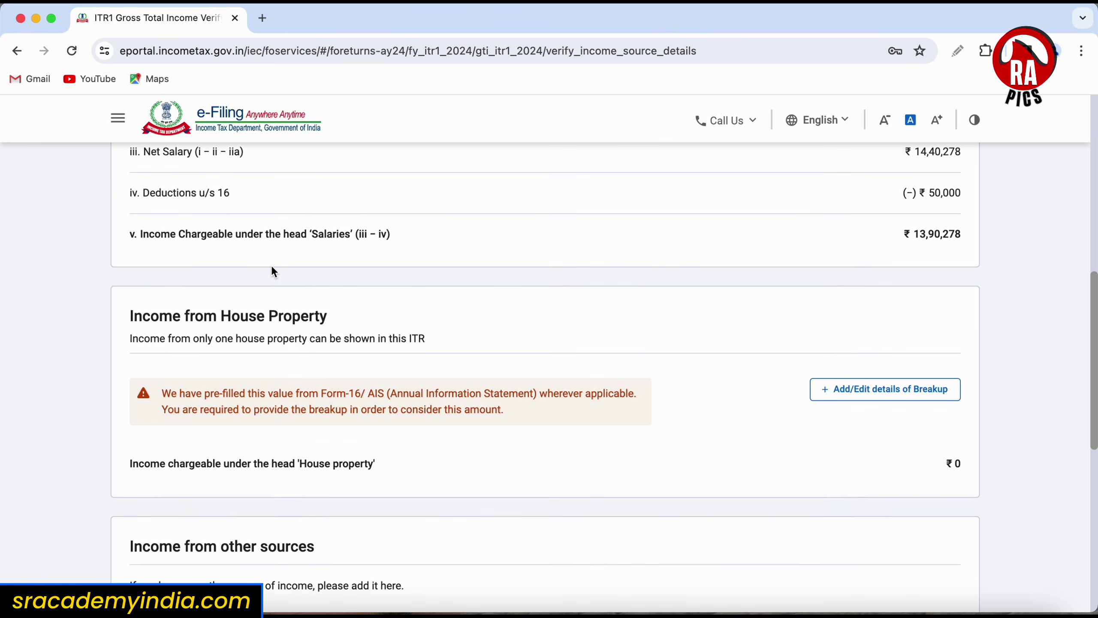
scroll(354, 347, down, 3)
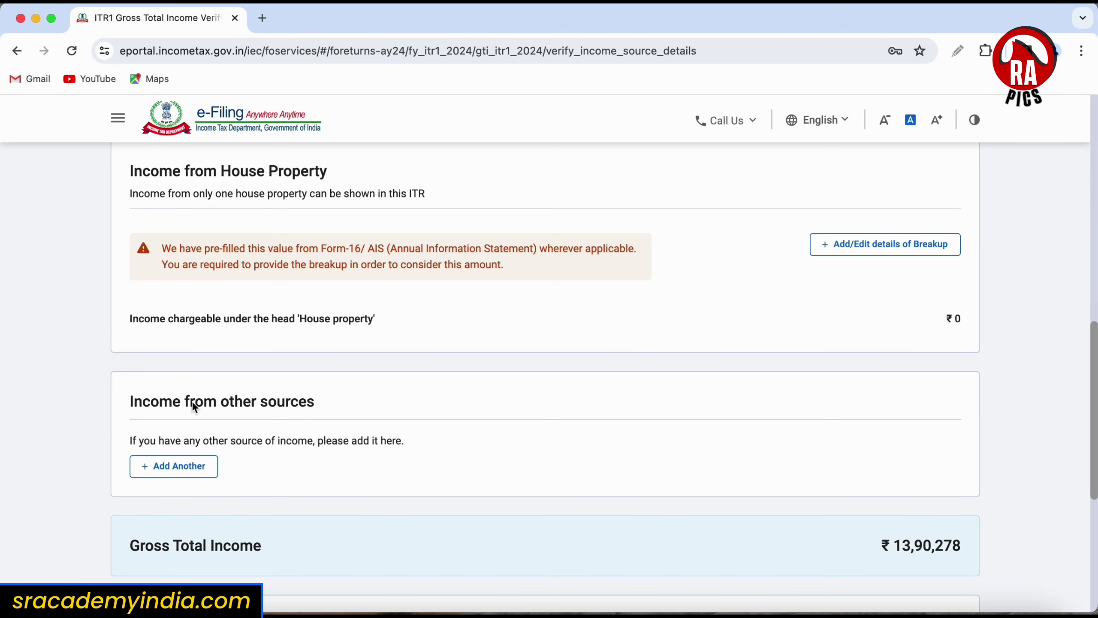
scroll(192, 401, up, 10)
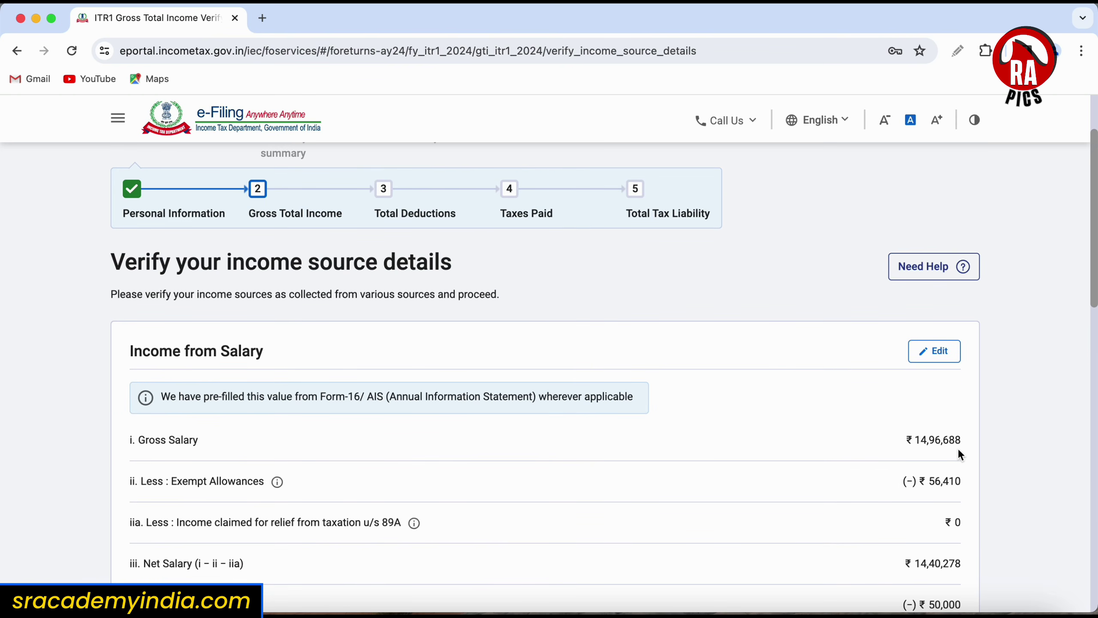
scroll(959, 452, down, 3)
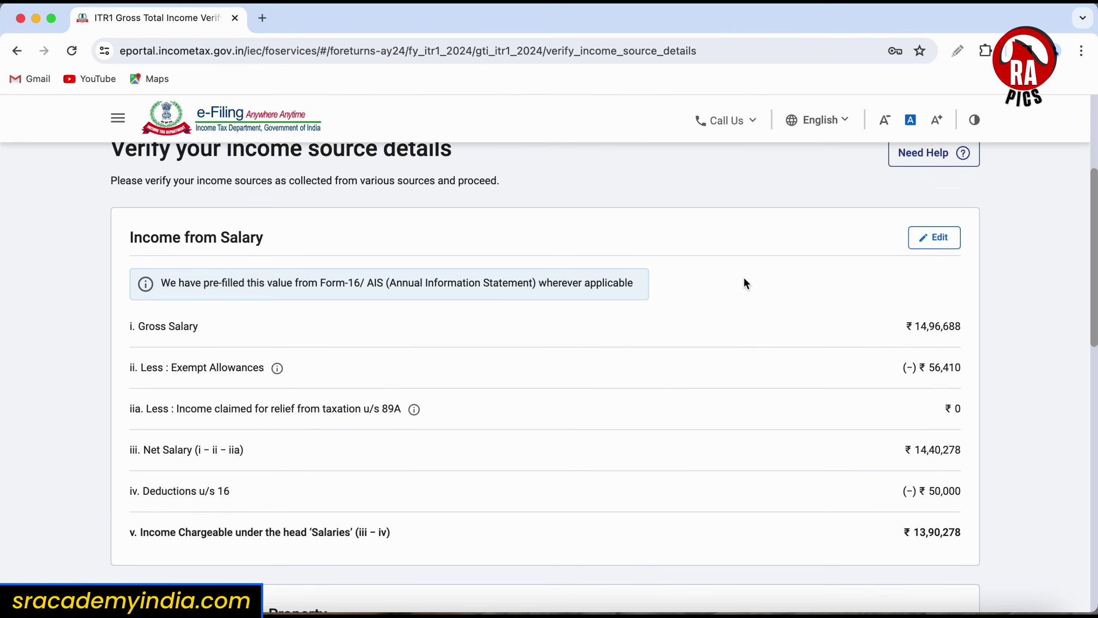
Open Income from Salary for editing and check the Gross Salary components and Exempt Allowances
click(935, 238)
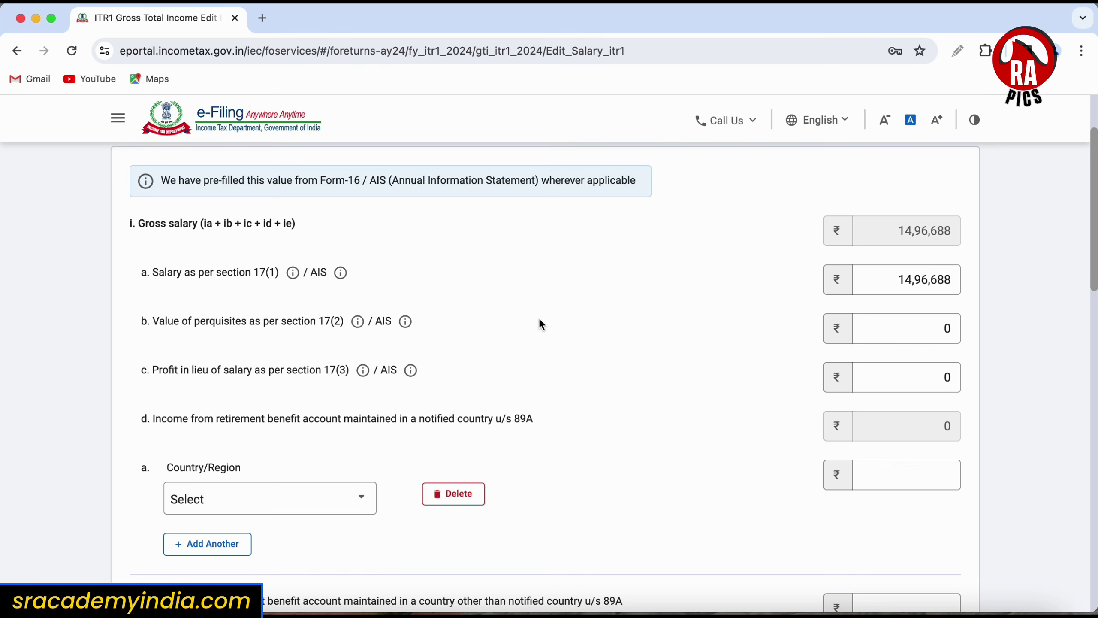
scroll(629, 336, down, 7)
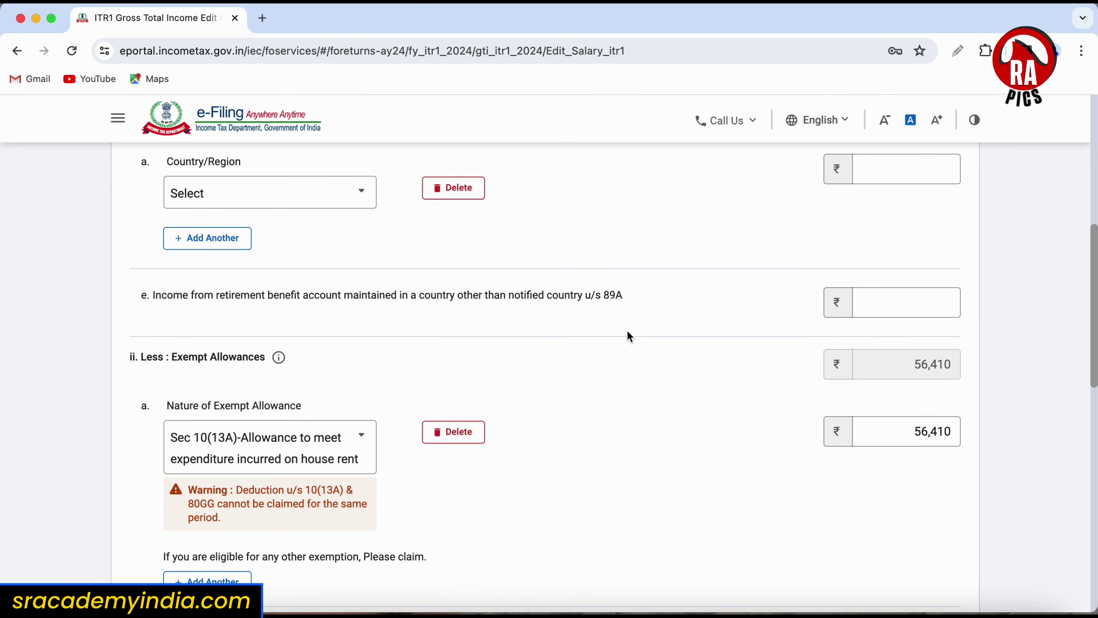
scroll(628, 332, up, 6)
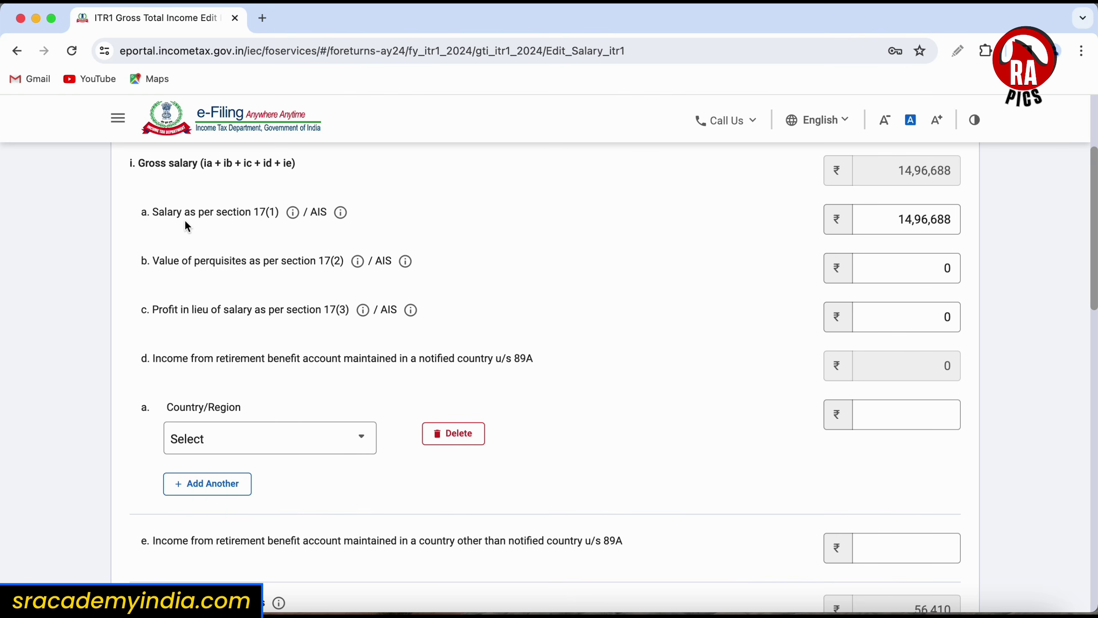
click(247, 212)
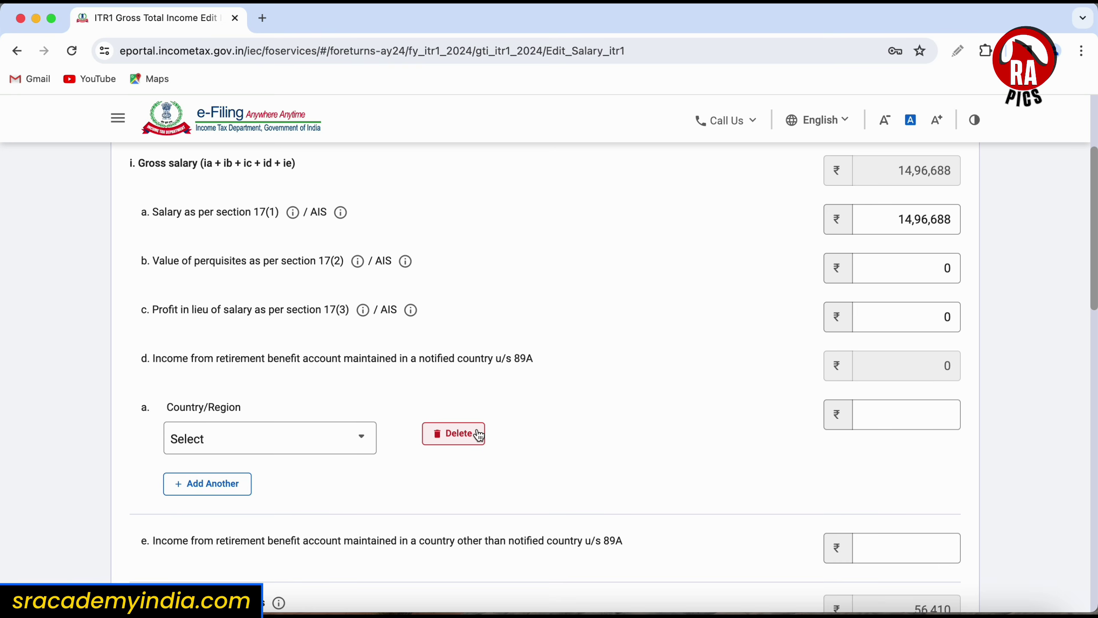
scroll(219, 220, down, 1)
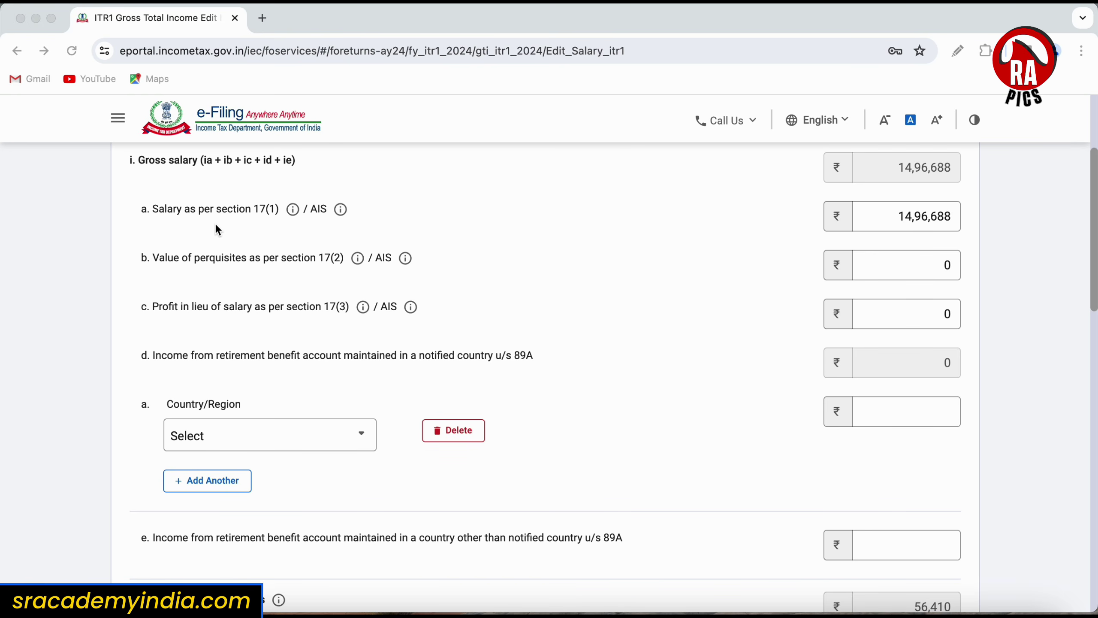
scroll(183, 179, down, 4)
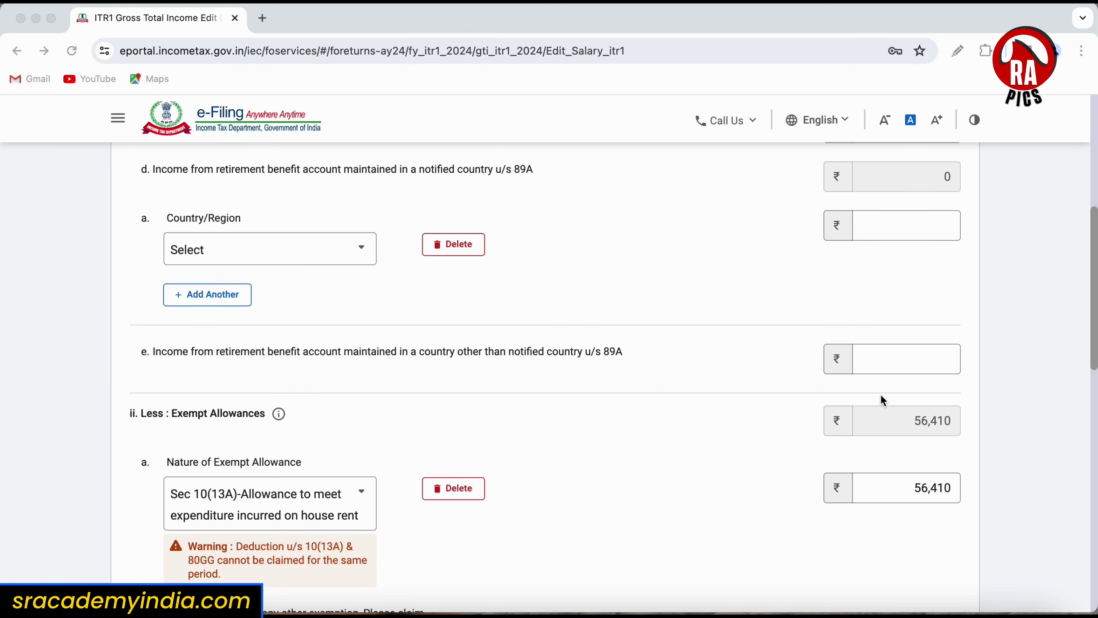
scroll(184, 294, down, 3)
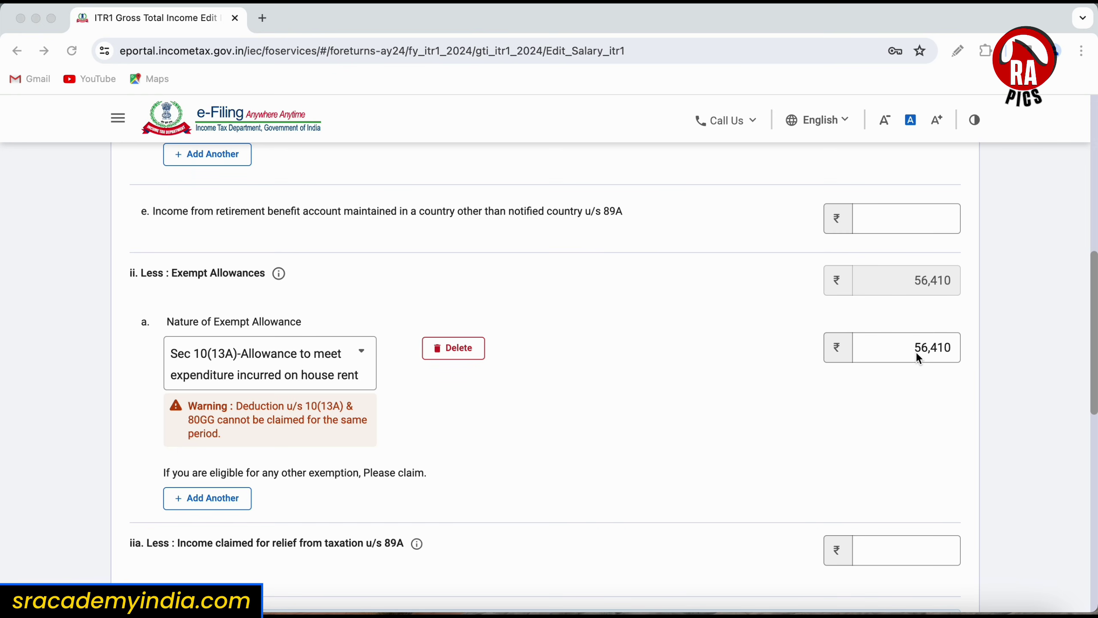
scroll(377, 368, down, 3)
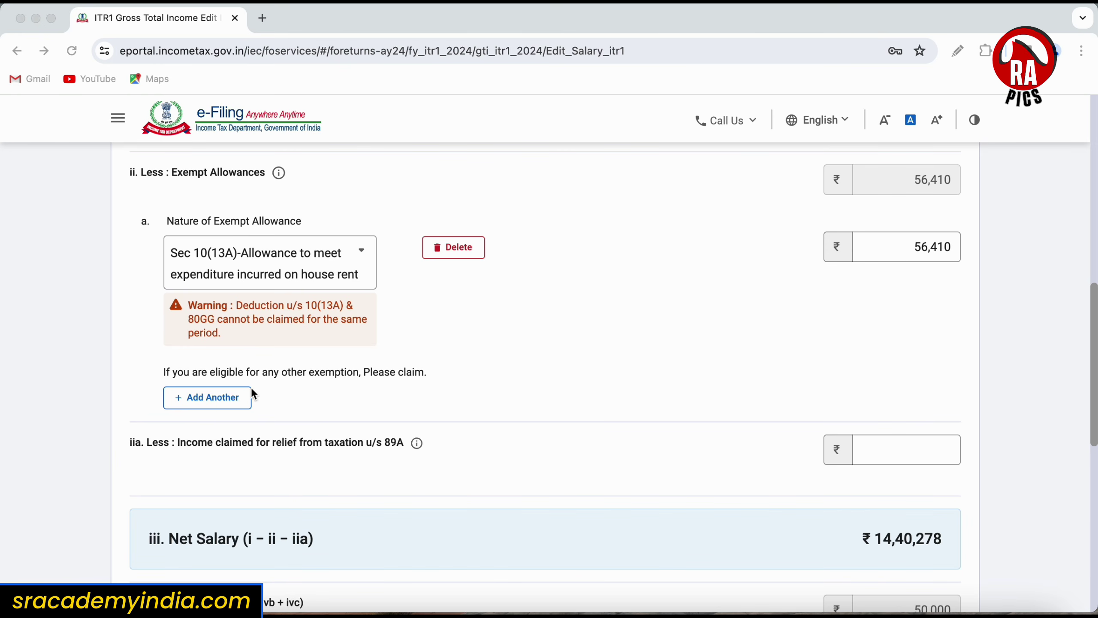
Add a second exempt allowance of type Sec 10(14)(i)-Prescribed Allowances, and delete that entry
click(217, 397)
click(218, 396)
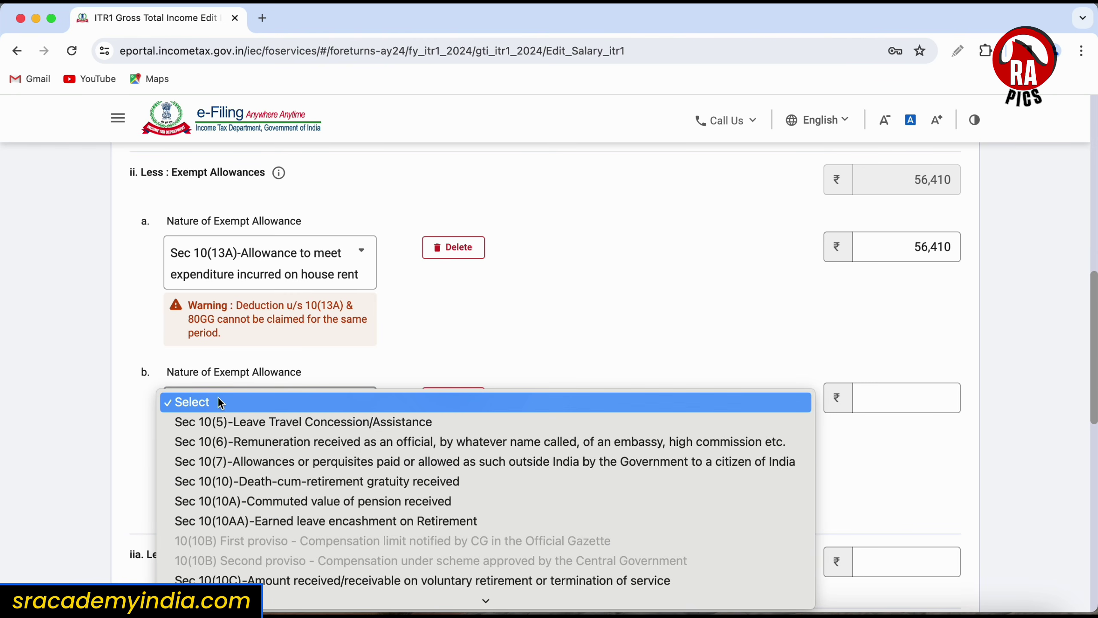
scroll(429, 440, down, 4)
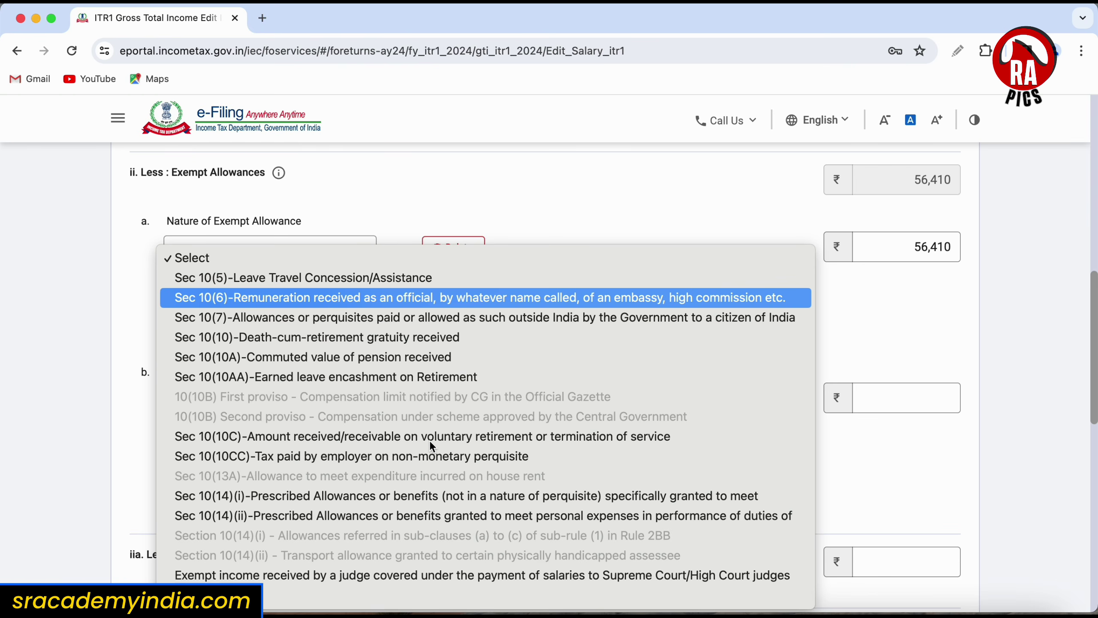
click(298, 496)
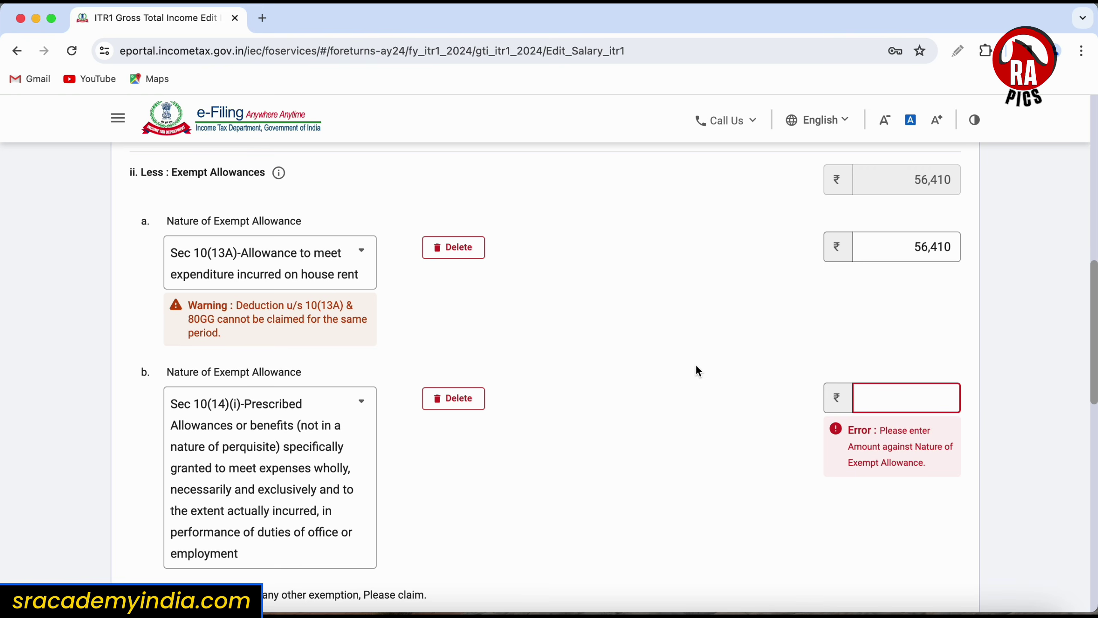
click(450, 397)
click(660, 413)
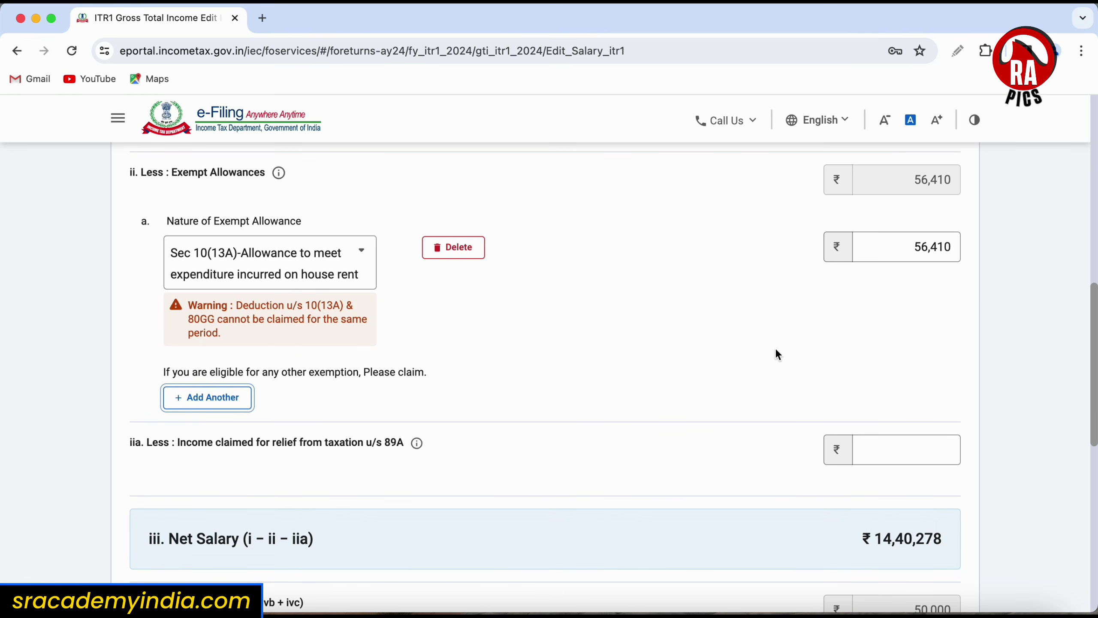
Set the Professional tax deduction u/s 16(iii) to 2,400
scroll(735, 370, down, 3)
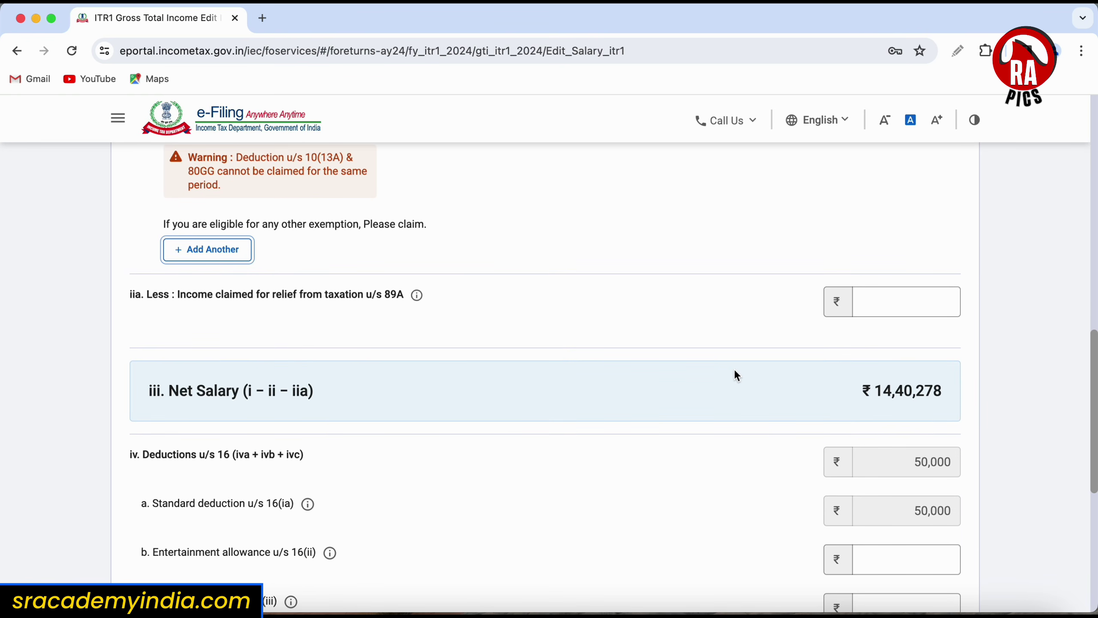
key(Tab)
key(Tab)
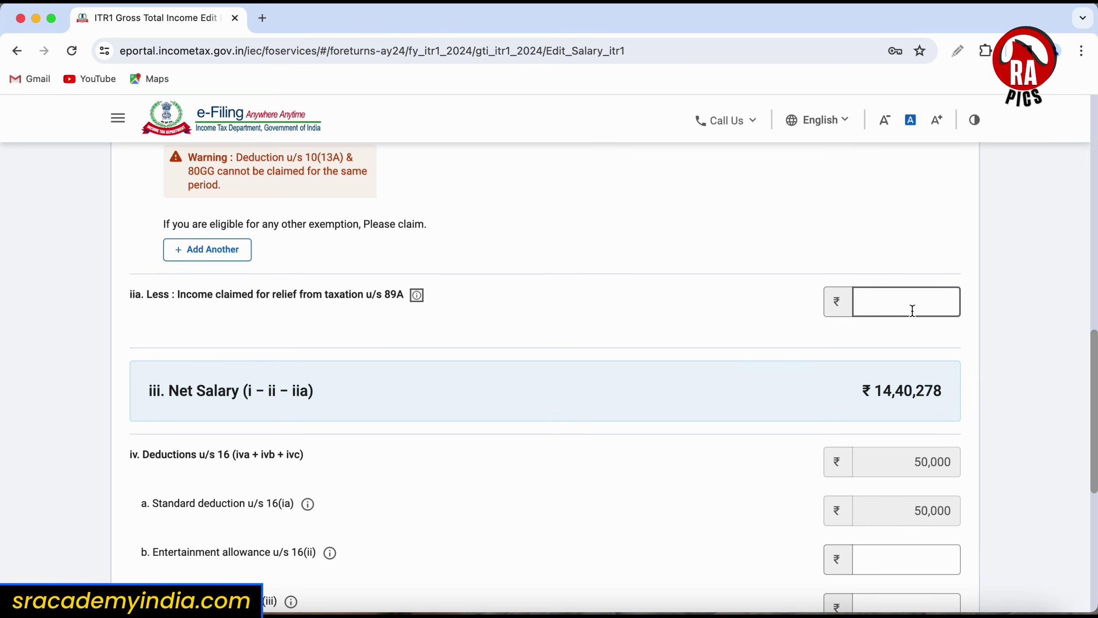
click(491, 289)
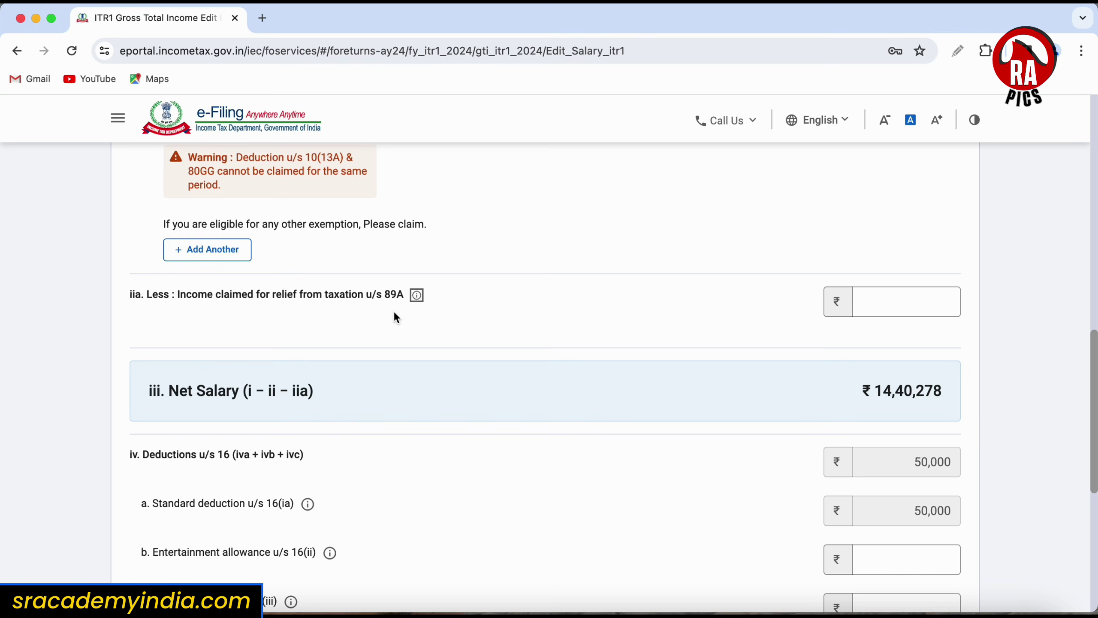
scroll(792, 370, down, 3)
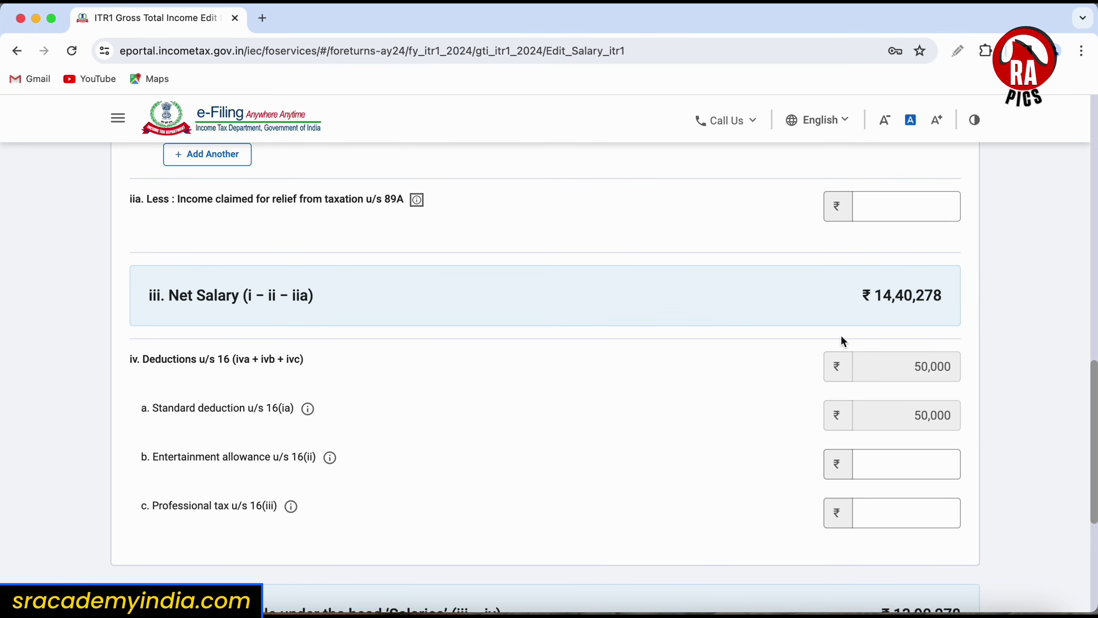
scroll(749, 365, down, 5)
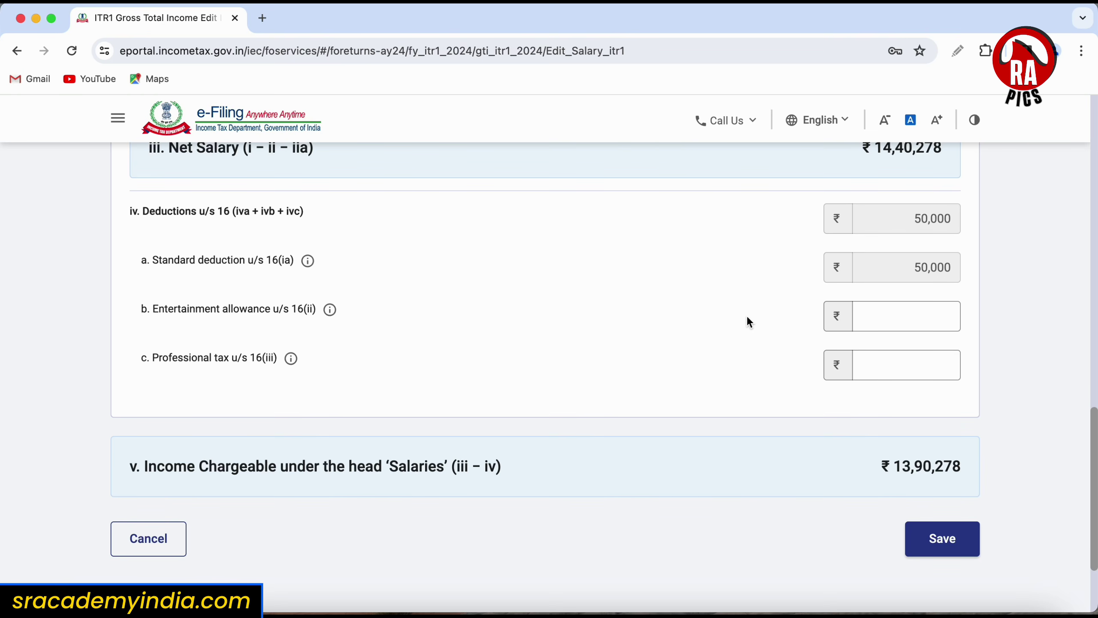
click(896, 367)
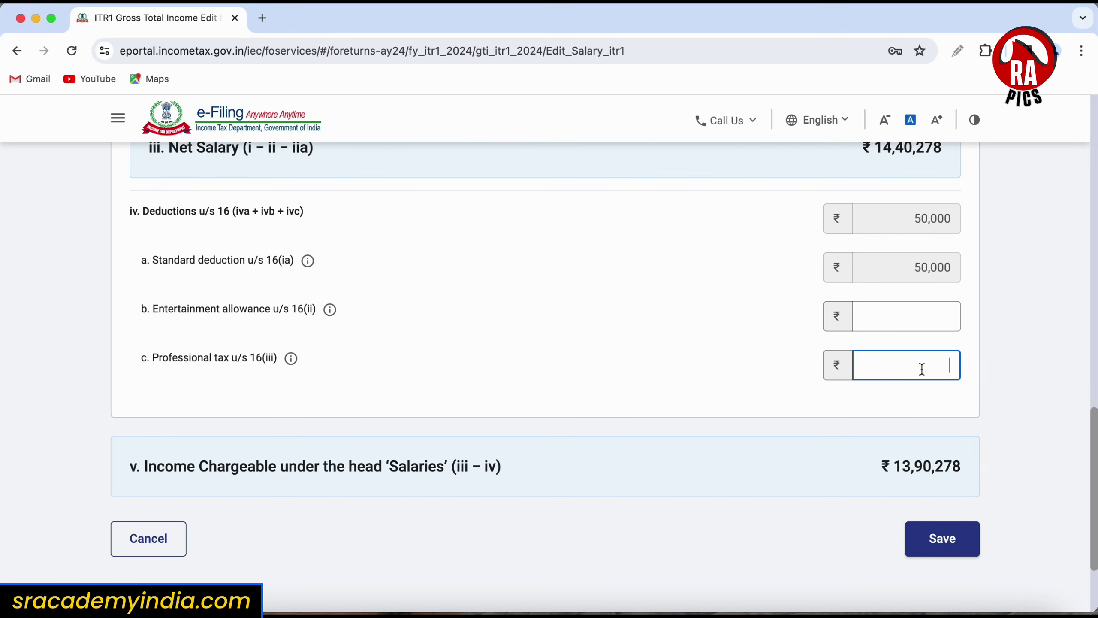
text(2,400)
click(938, 387)
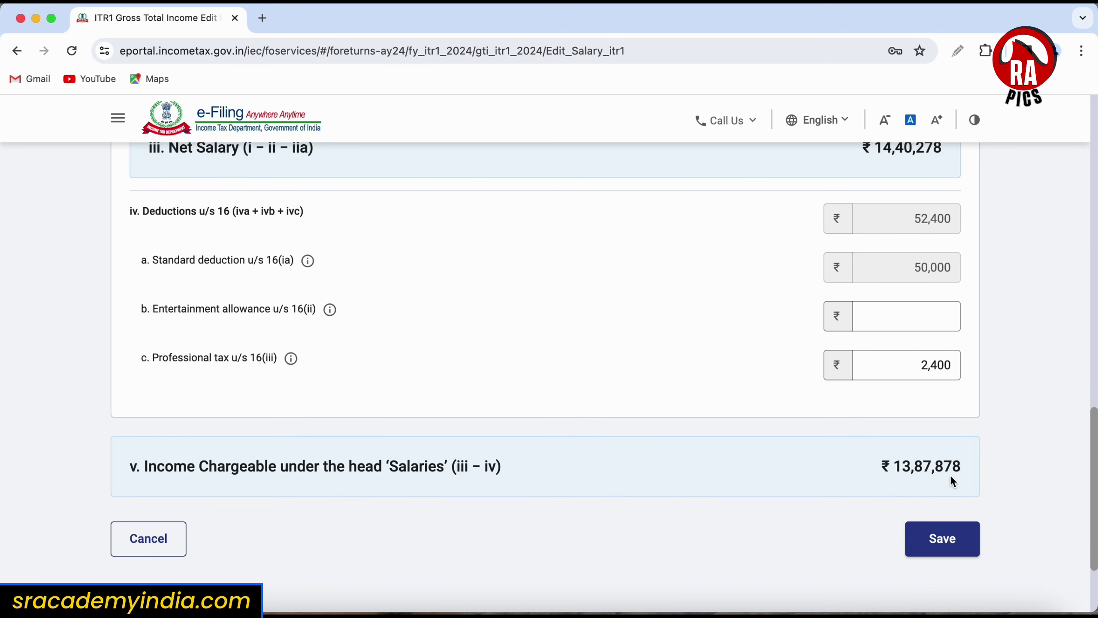
Review the allowances, net salary and deductions once more and save the Income from Salary details
scroll(1032, 423, up, 2)
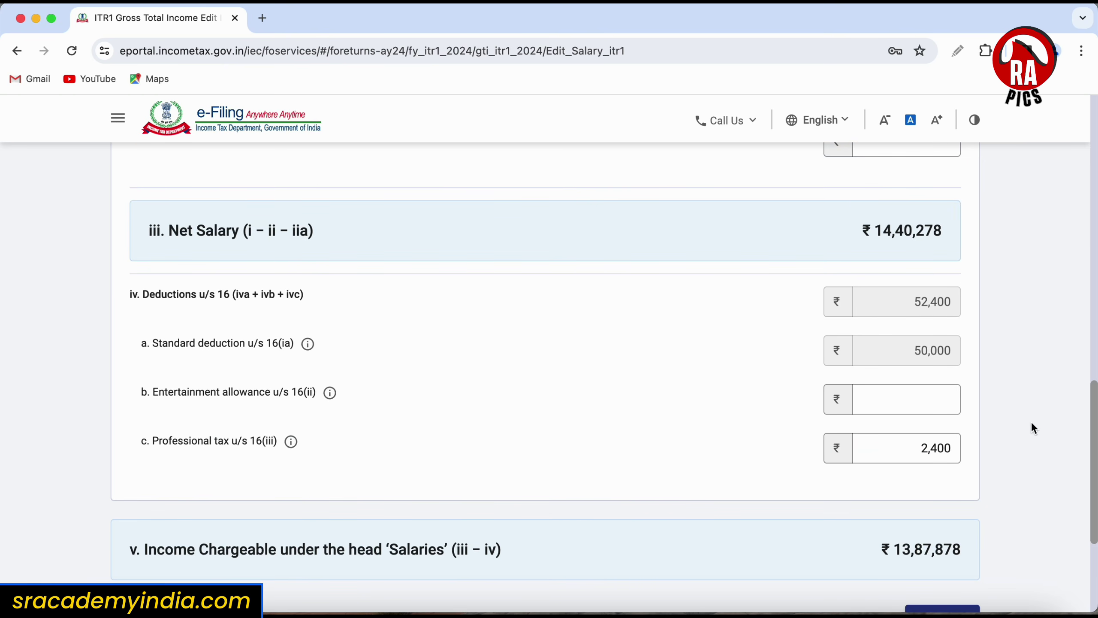
scroll(1033, 428, up, 12)
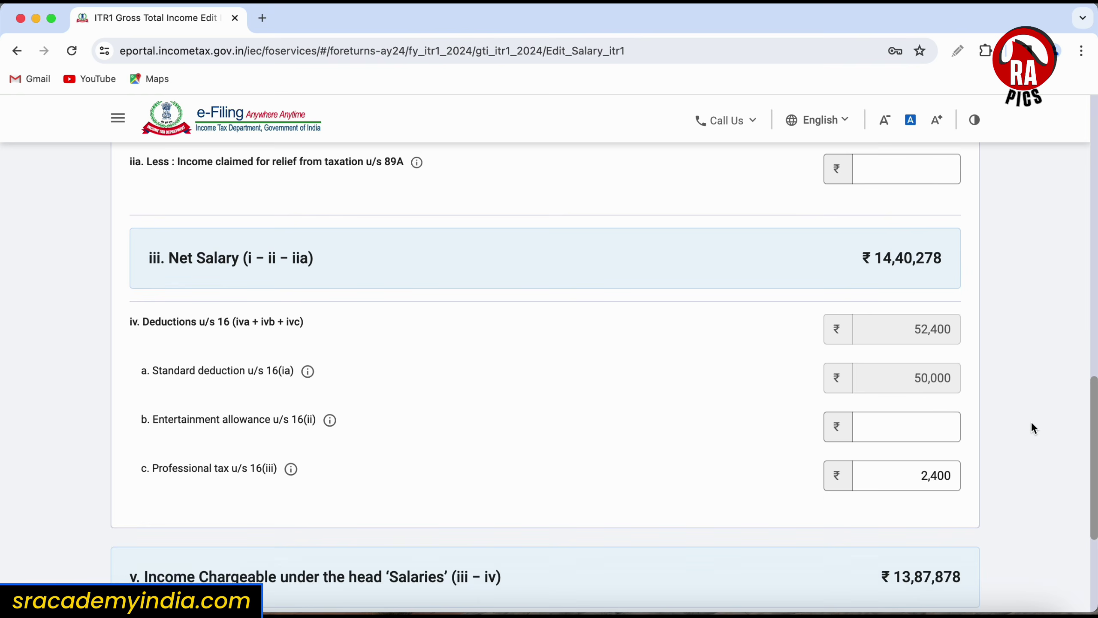
scroll(1033, 428, up, 1)
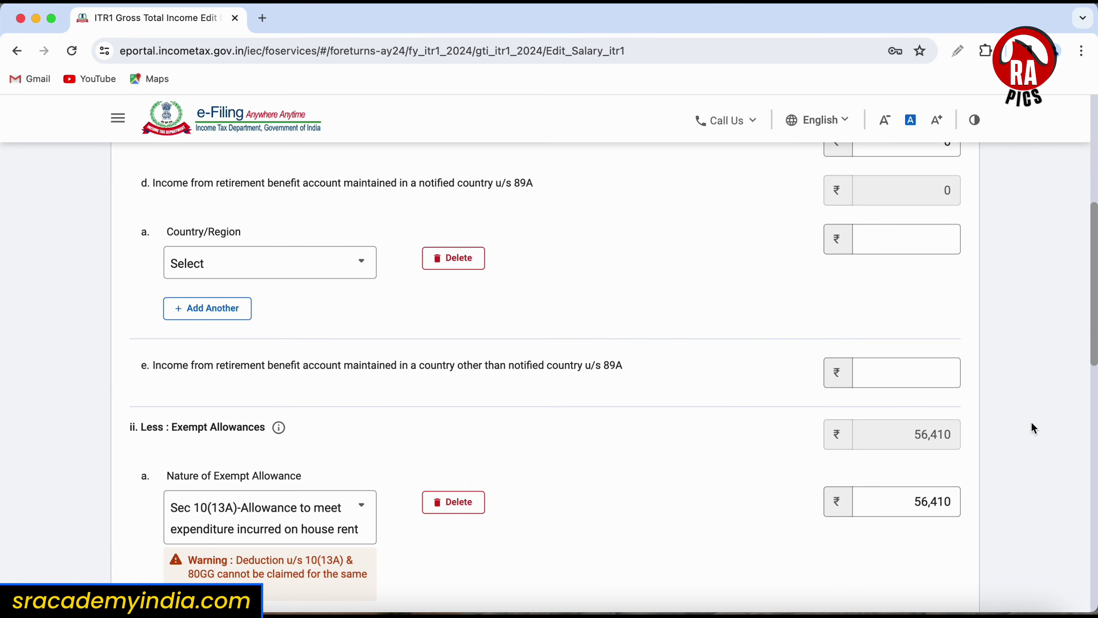
scroll(1032, 428, down, 10)
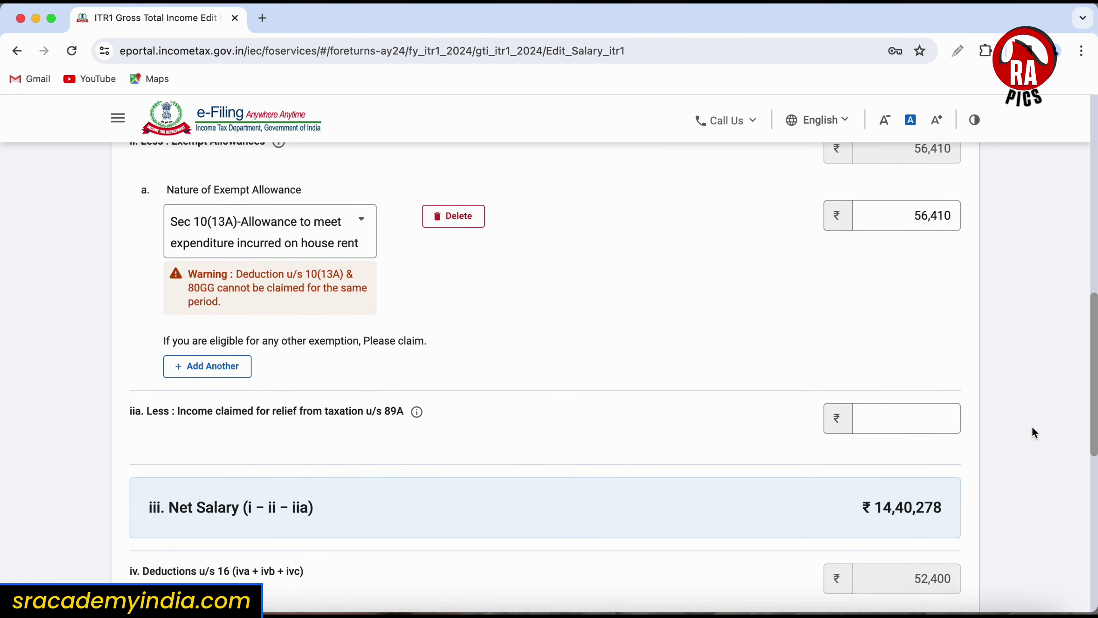
scroll(1033, 428, down, 6)
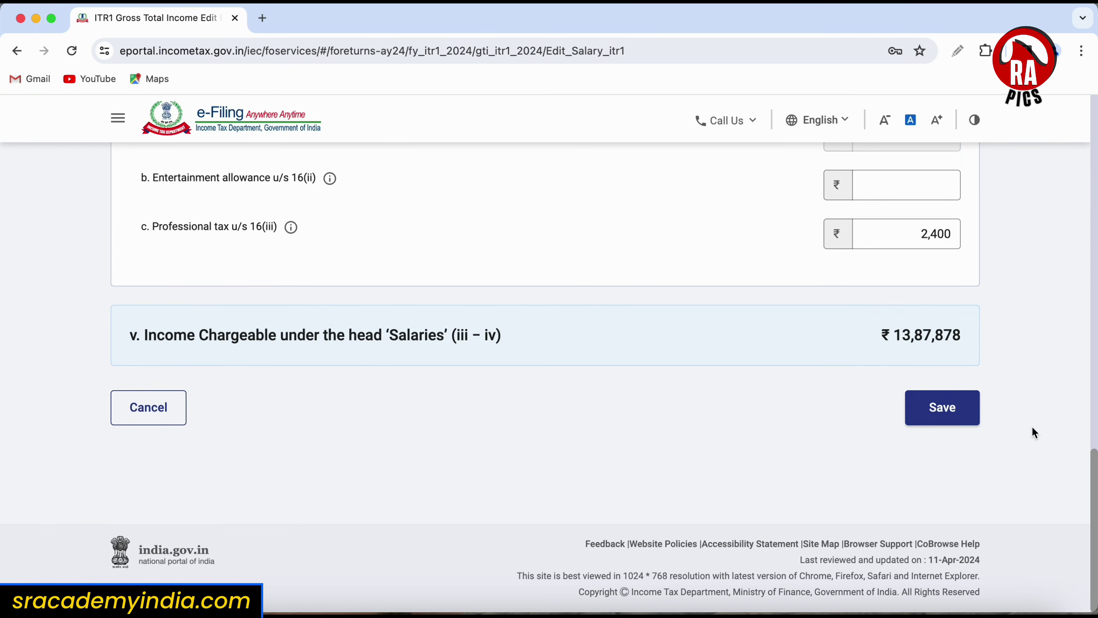
click(954, 408)
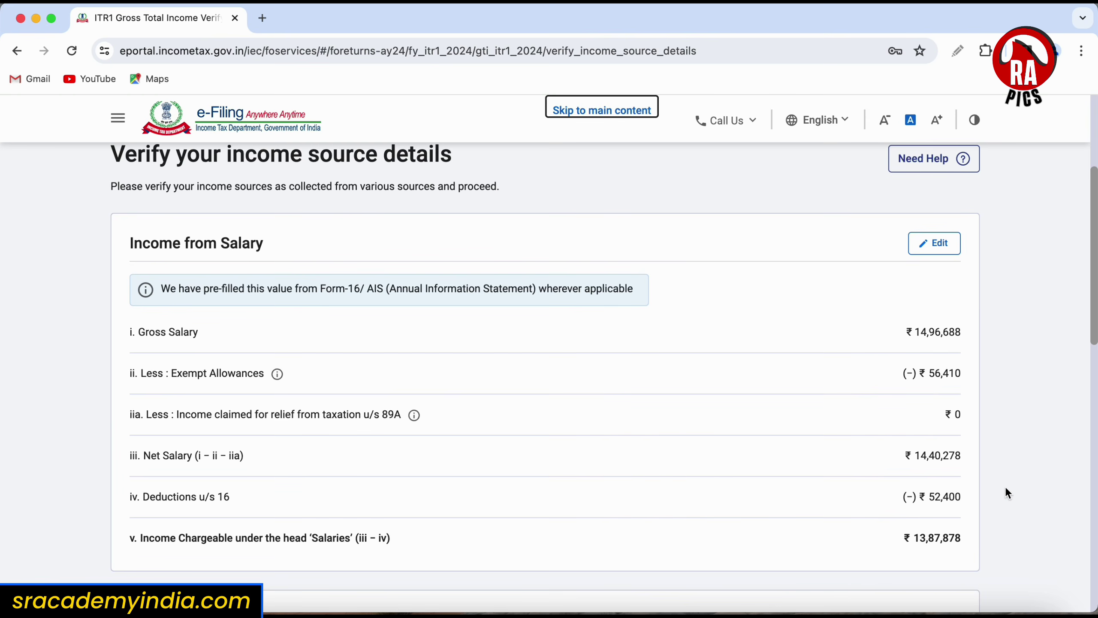
Open the House Property income breakup and set the property type to Self Occupied to view its fields
scroll(1007, 480, down, 6)
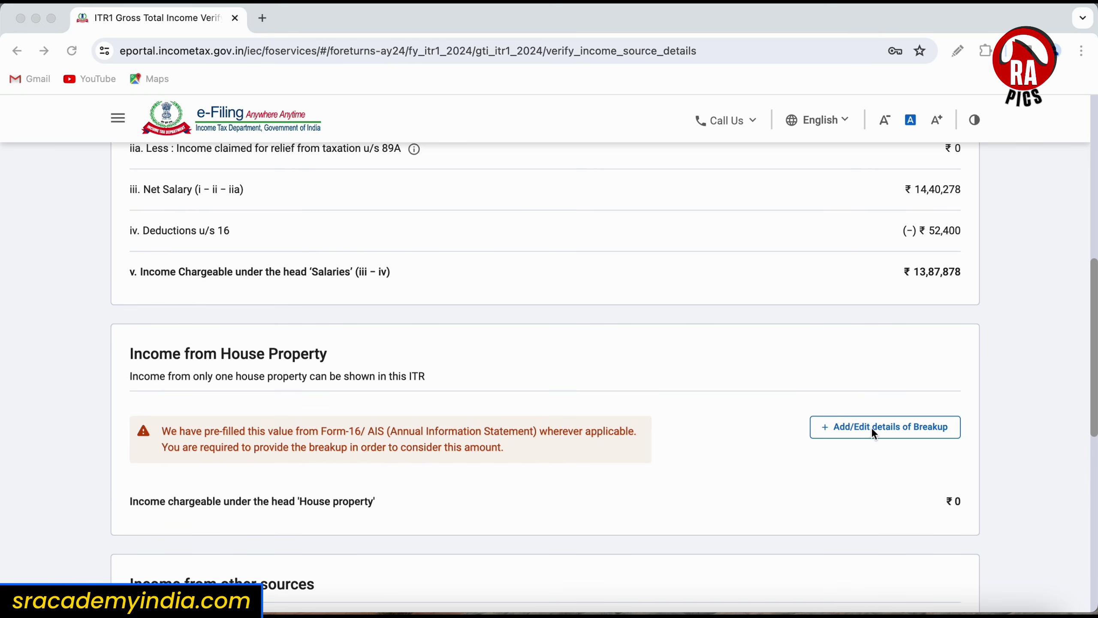
click(884, 428)
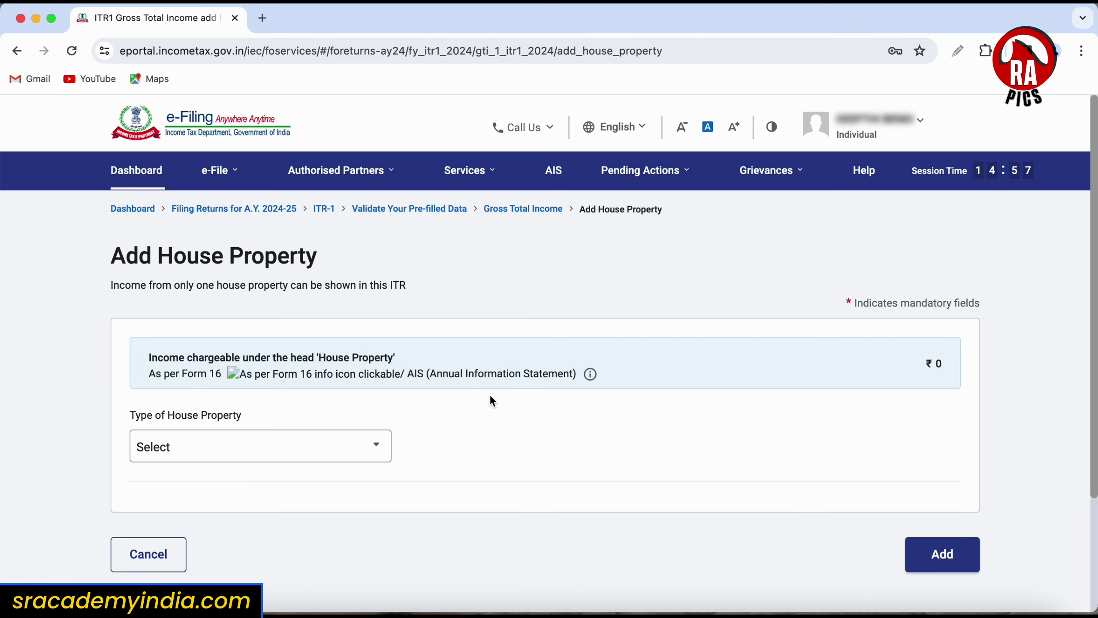
click(366, 449)
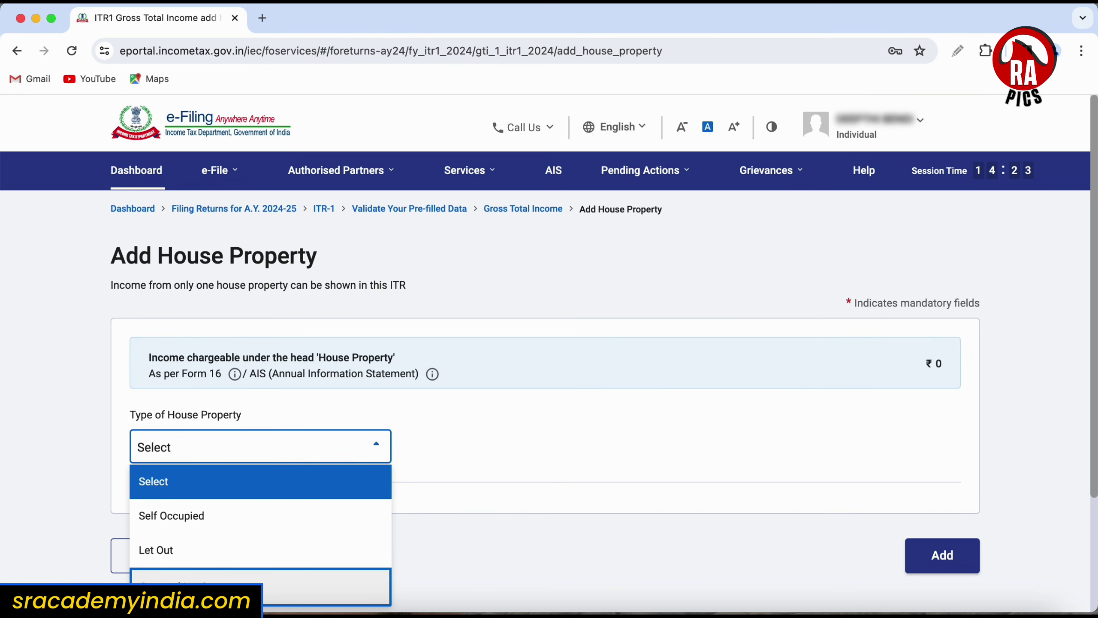
click(200, 521)
scroll(506, 446, down, 4)
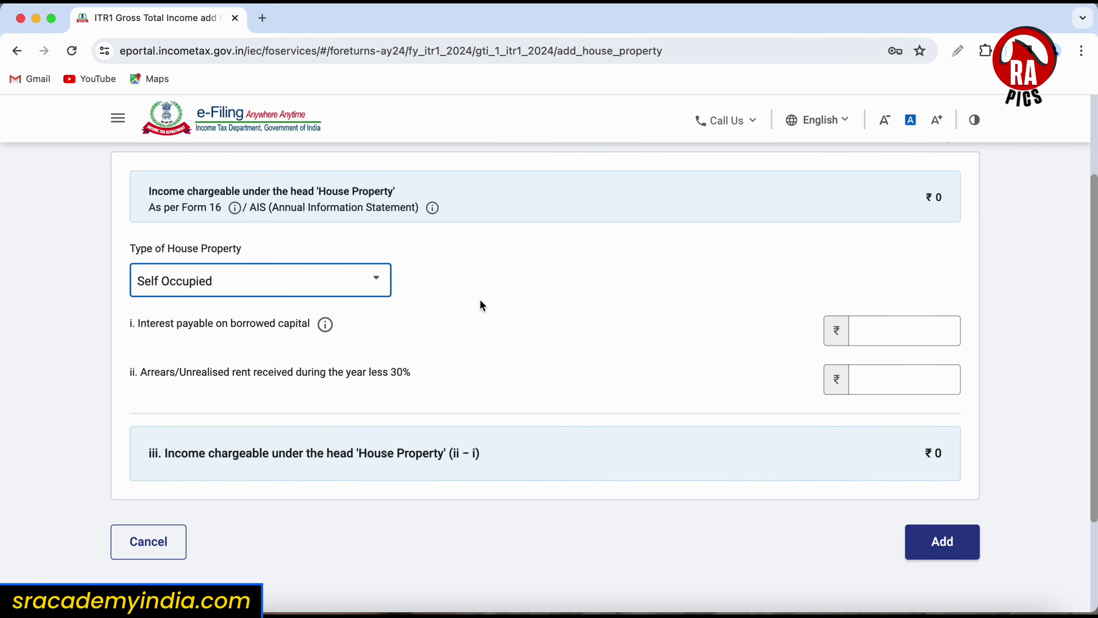
Switch the house property type to Let Out and examine its rent, local tax, annual value and borrowed-capital interest fields
click(371, 282)
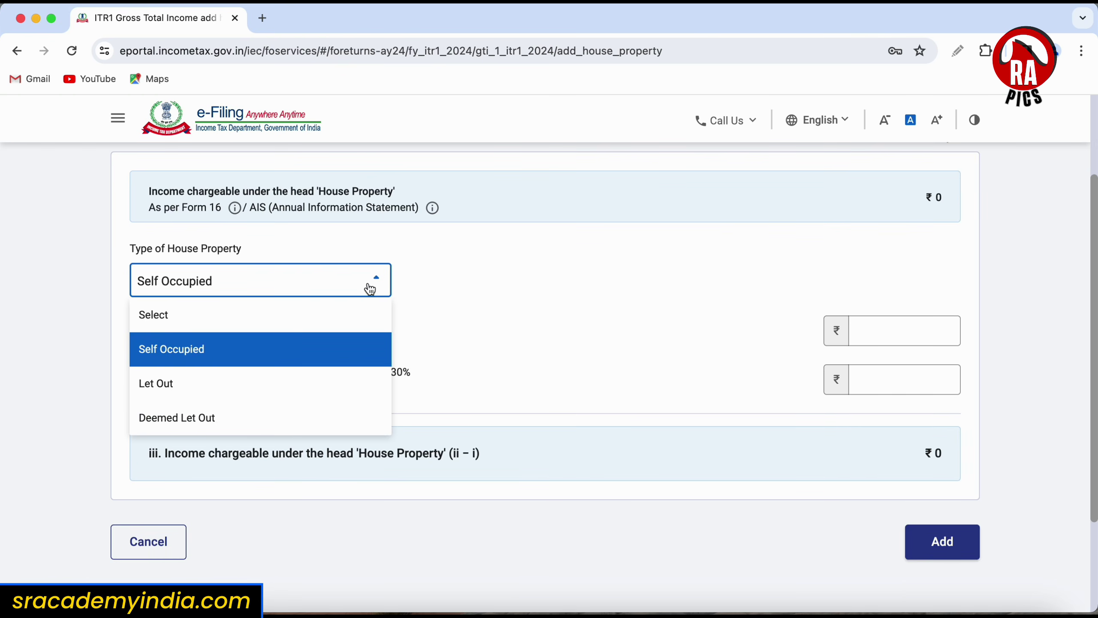
click(184, 389)
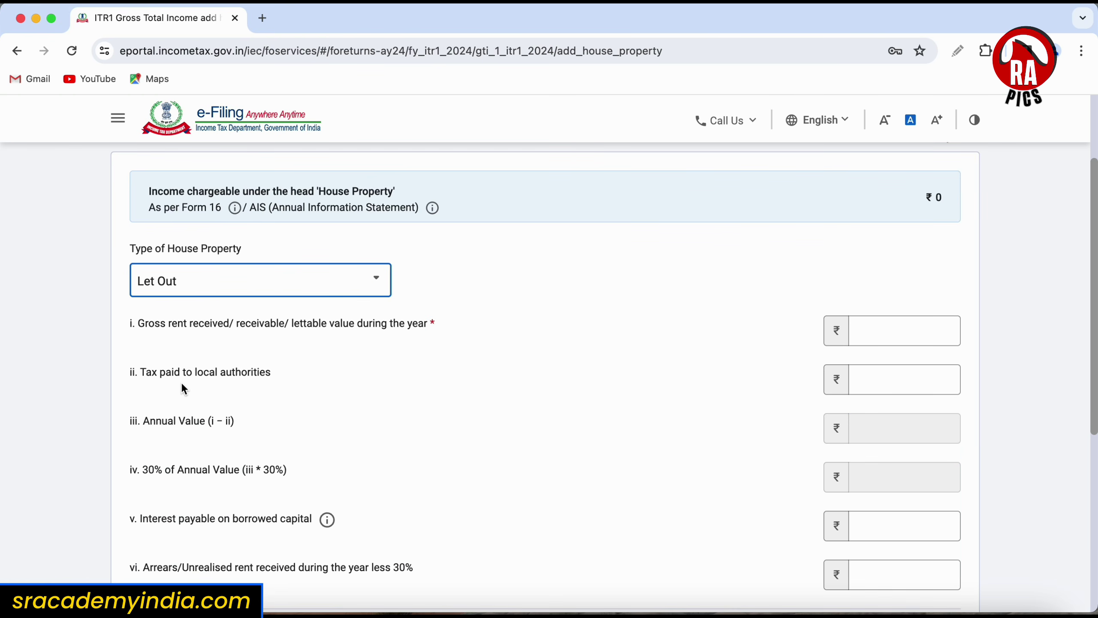
scroll(696, 370, down, 2)
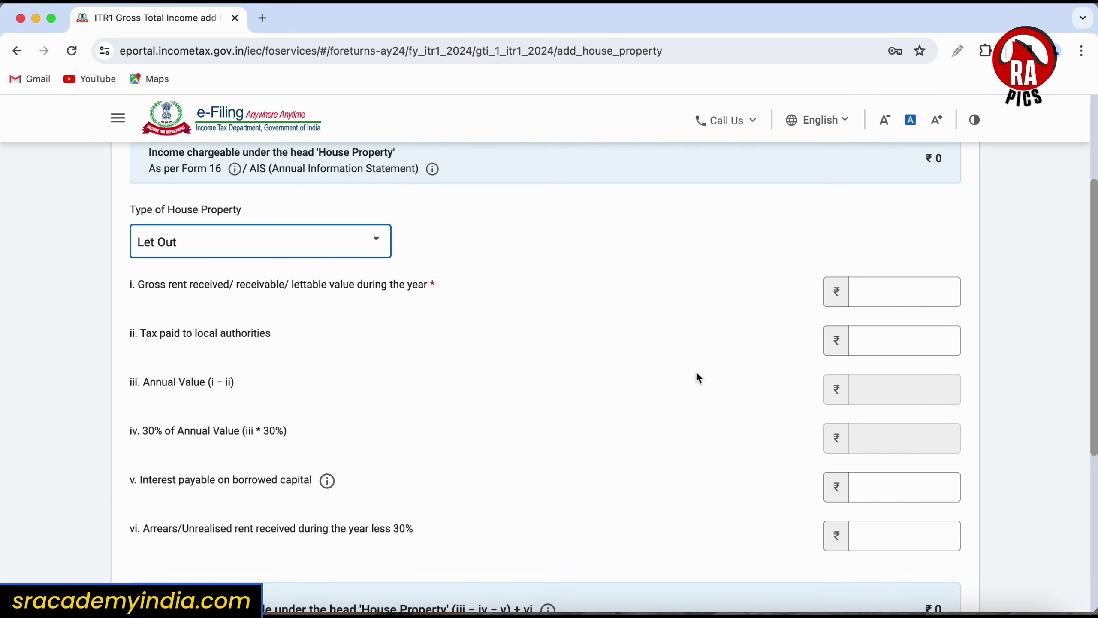
click(889, 280)
click(890, 353)
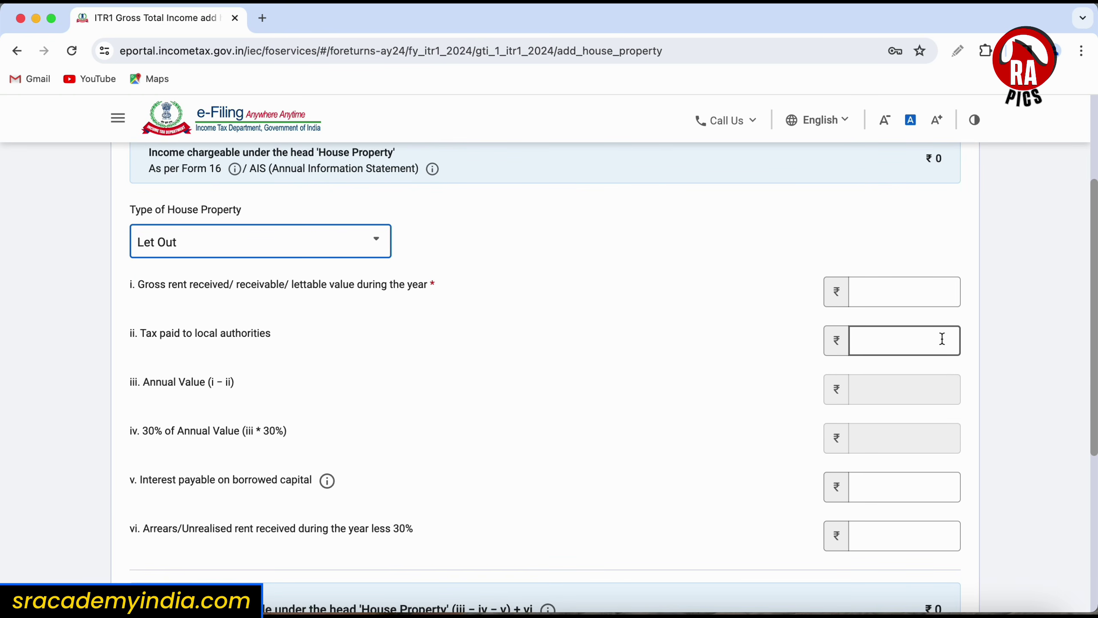
click(923, 291)
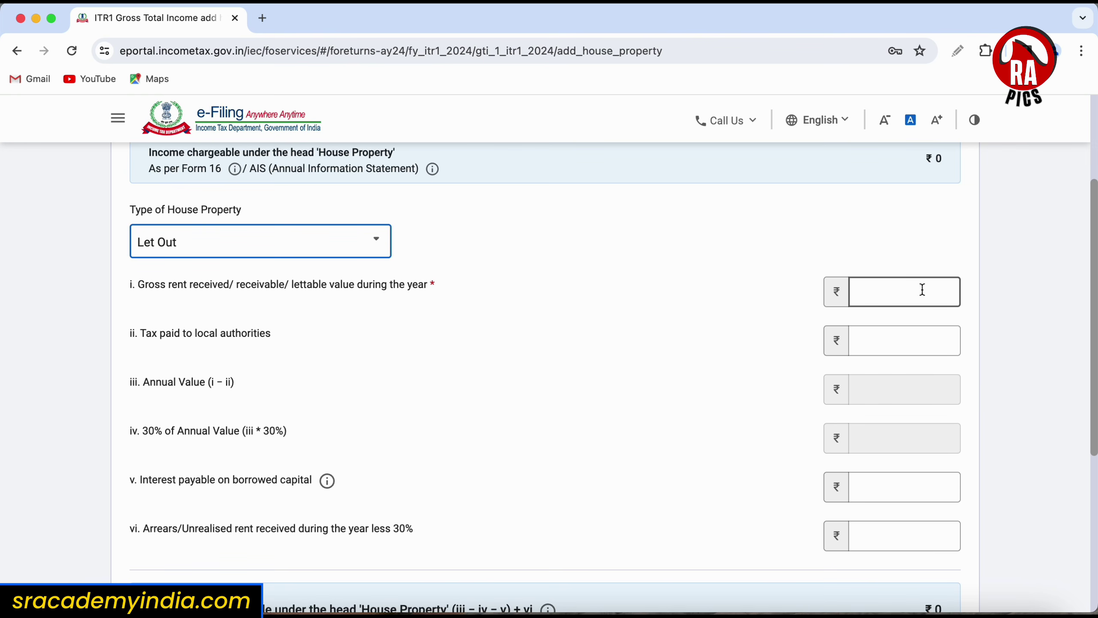
click(899, 341)
click(904, 389)
scroll(736, 402, down, 3)
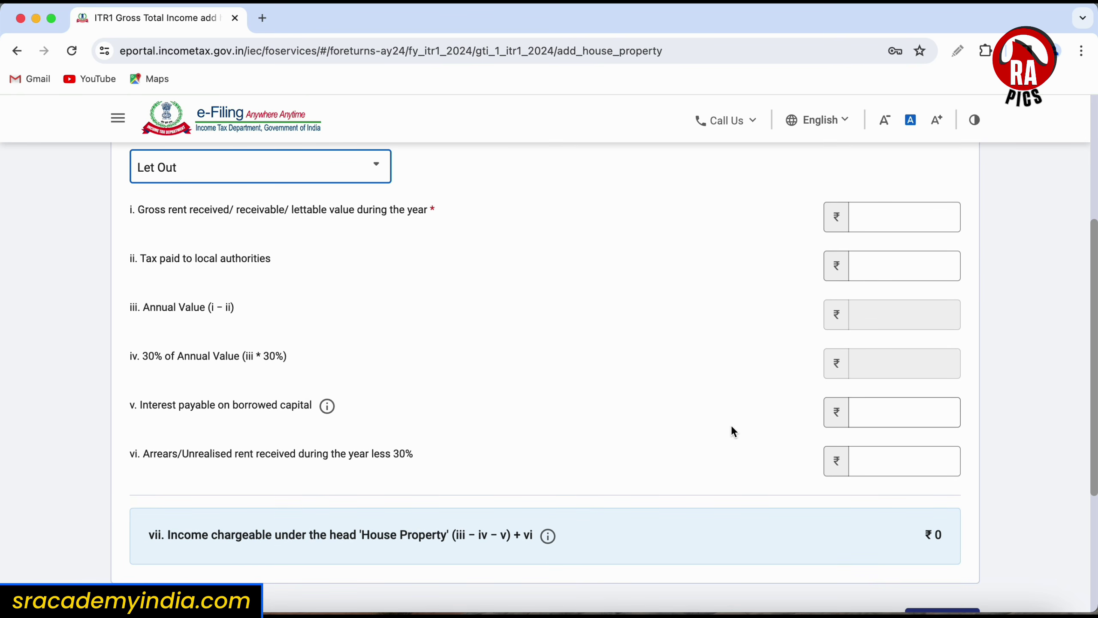
click(882, 421)
Set the house property type to Deemed Let Out, view its fields, and cancel adding the house property
click(360, 169)
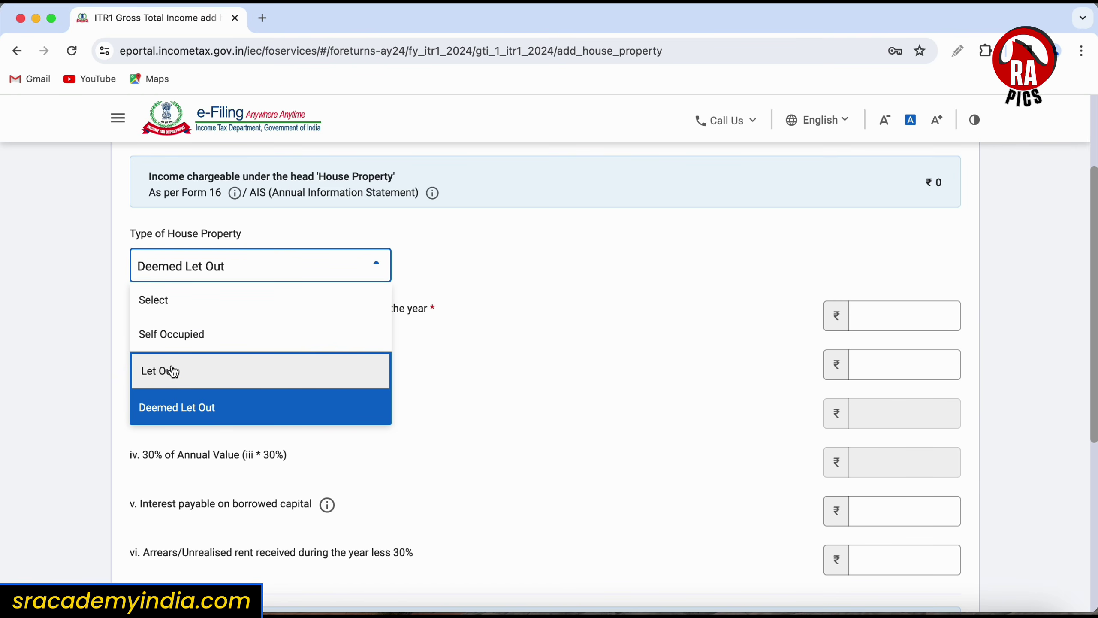
click(630, 332)
scroll(692, 368, down, 7)
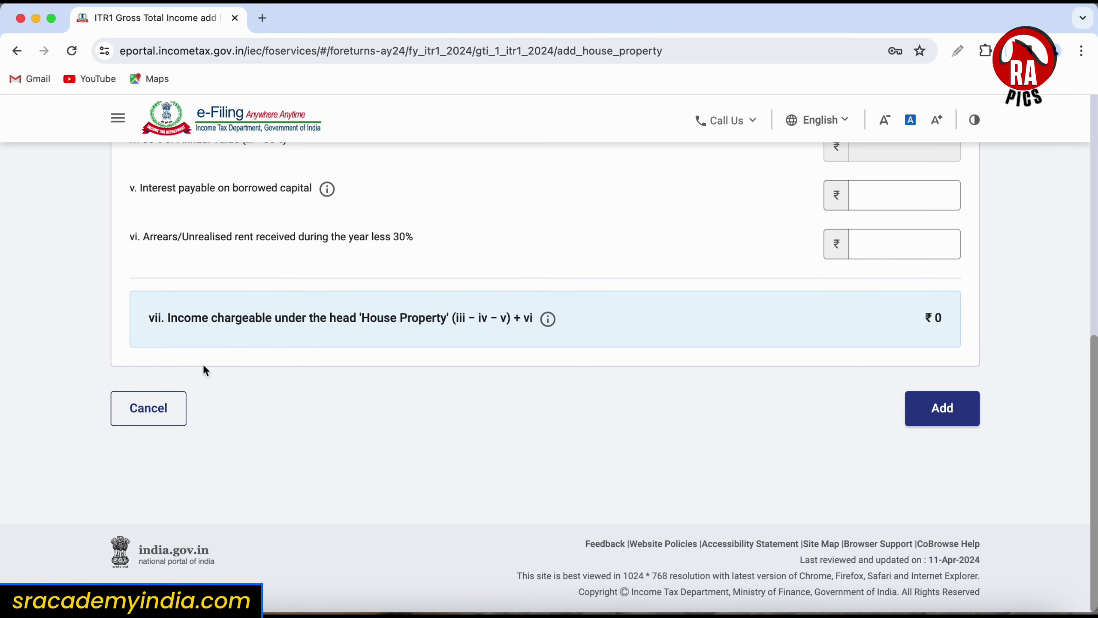
click(166, 395)
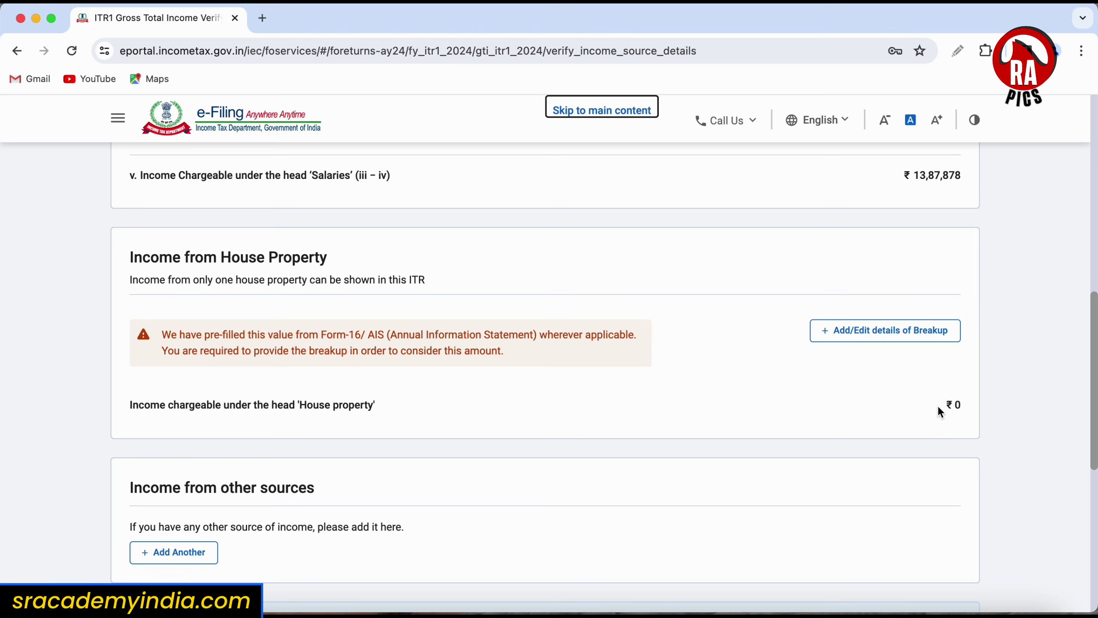
Start adding income under Income from other sources
scroll(173, 278, down, 5)
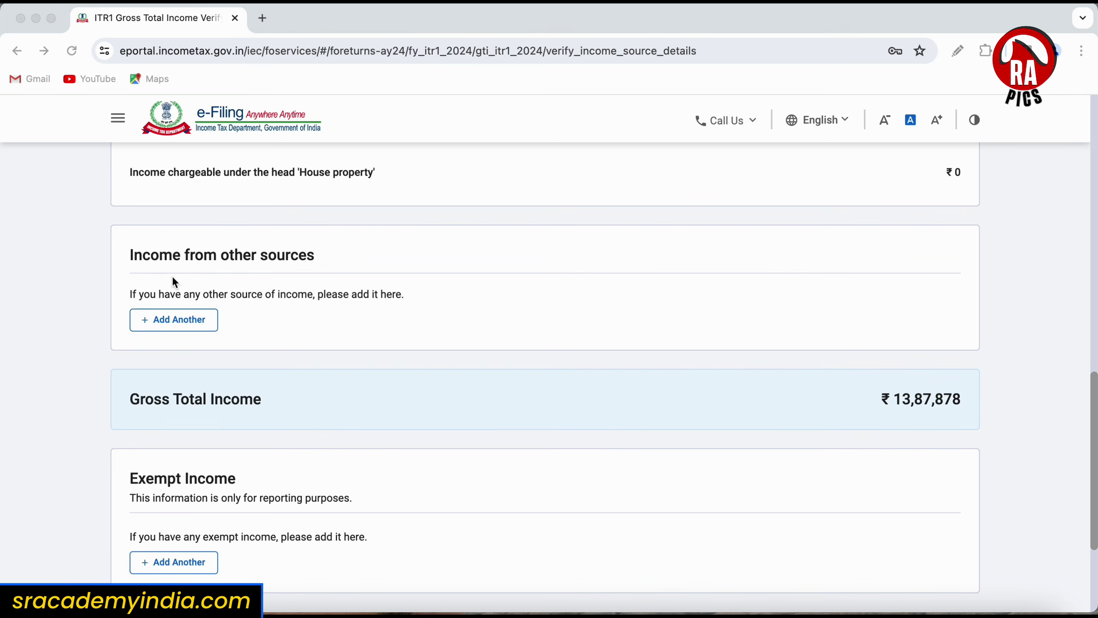
click(276, 265)
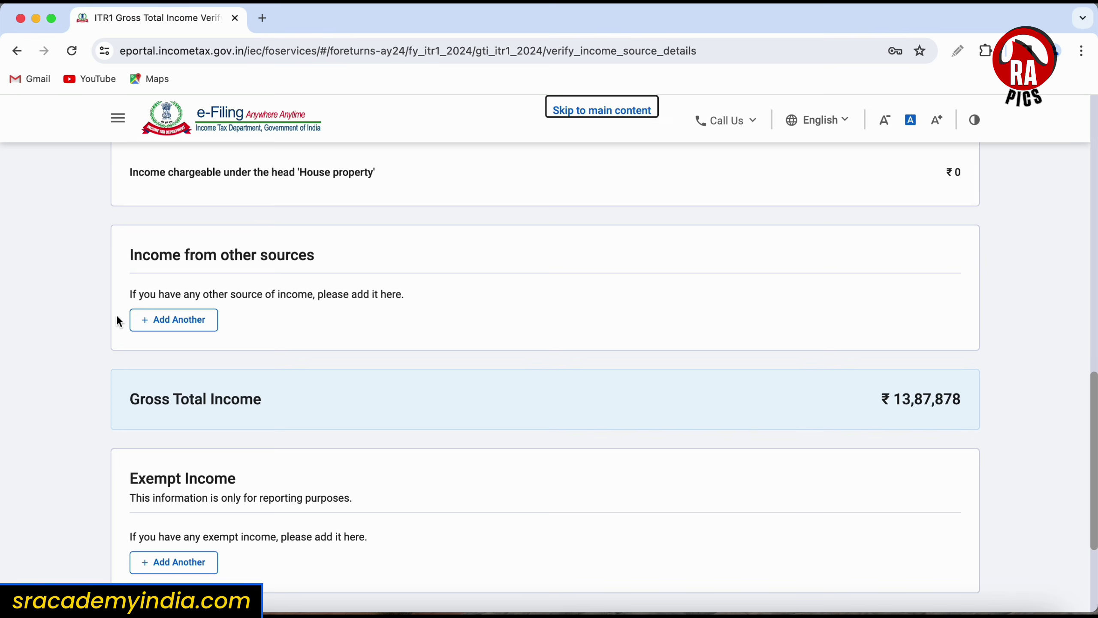
click(172, 320)
Look through all the other-sources questions, from savings bank interest to dividend income, briefly trying Yes for savings interest
scroll(299, 318, down, 4)
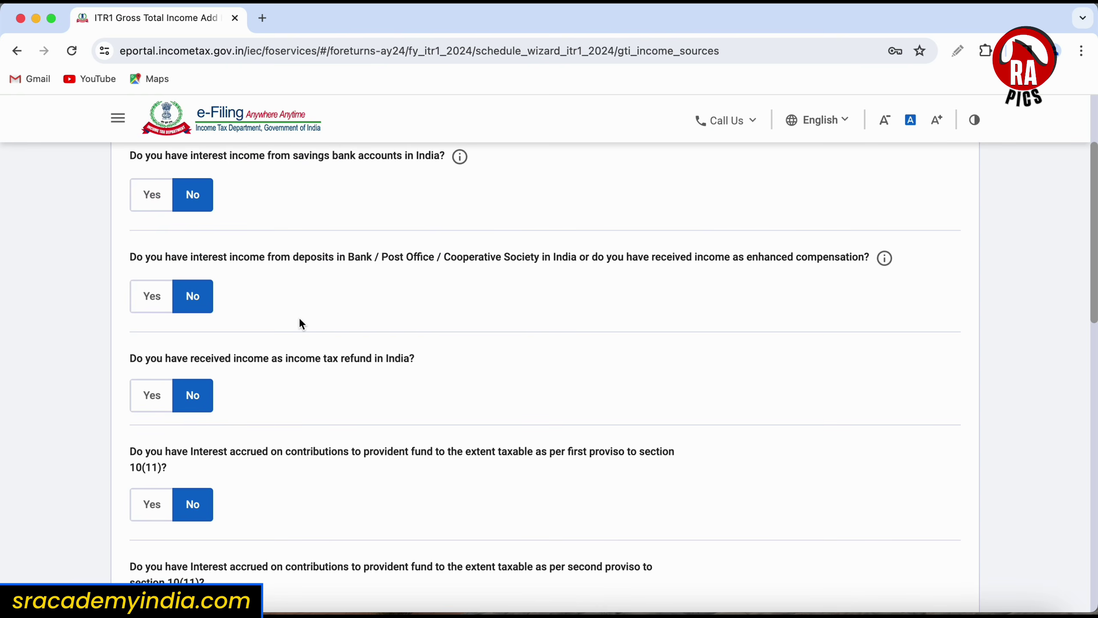
scroll(301, 323, down, 3)
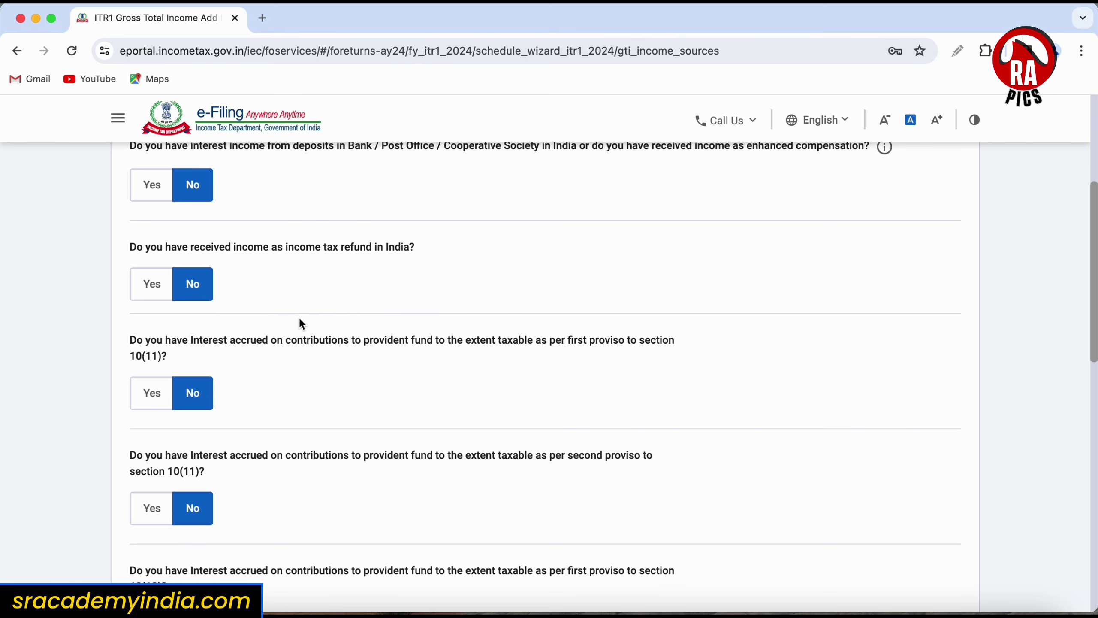
scroll(301, 324, up, 4)
click(146, 260)
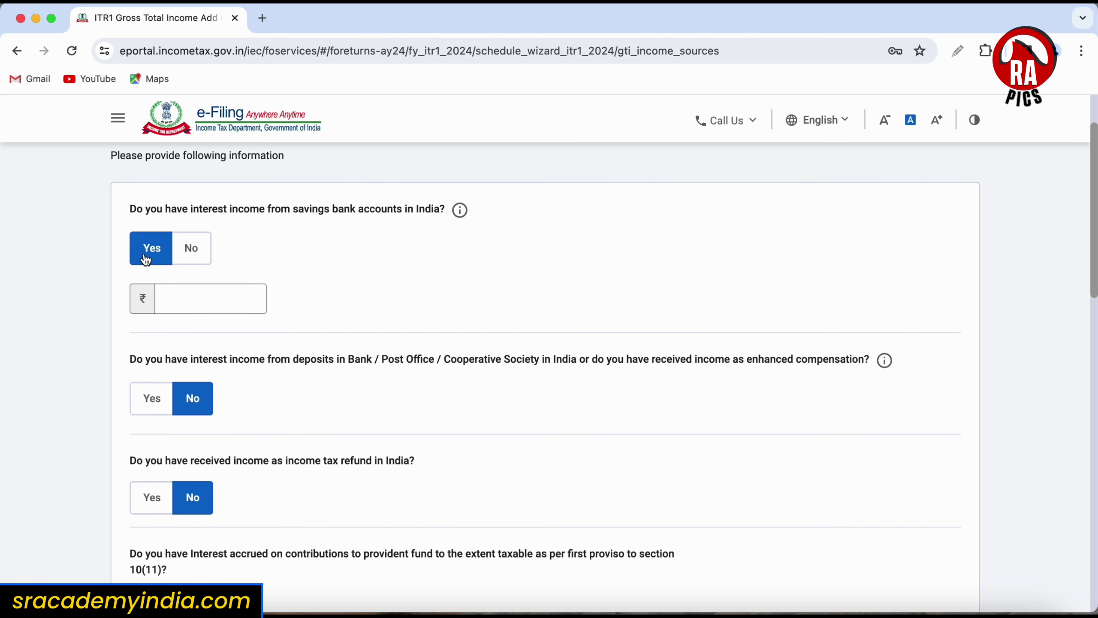
click(191, 248)
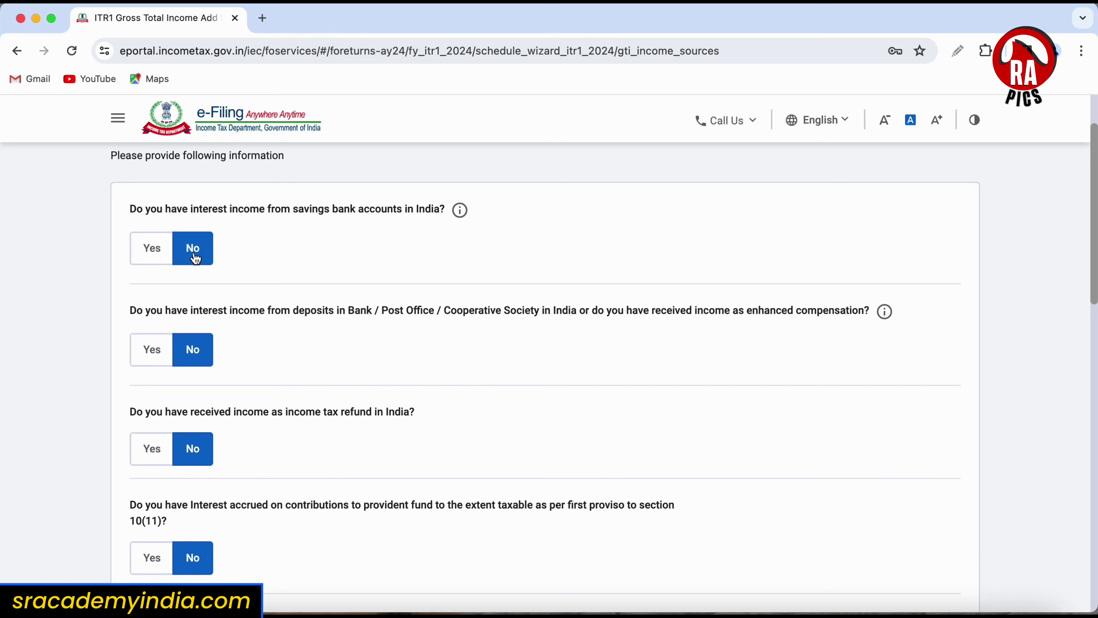
scroll(434, 363, down, 5)
scroll(432, 361, down, 15)
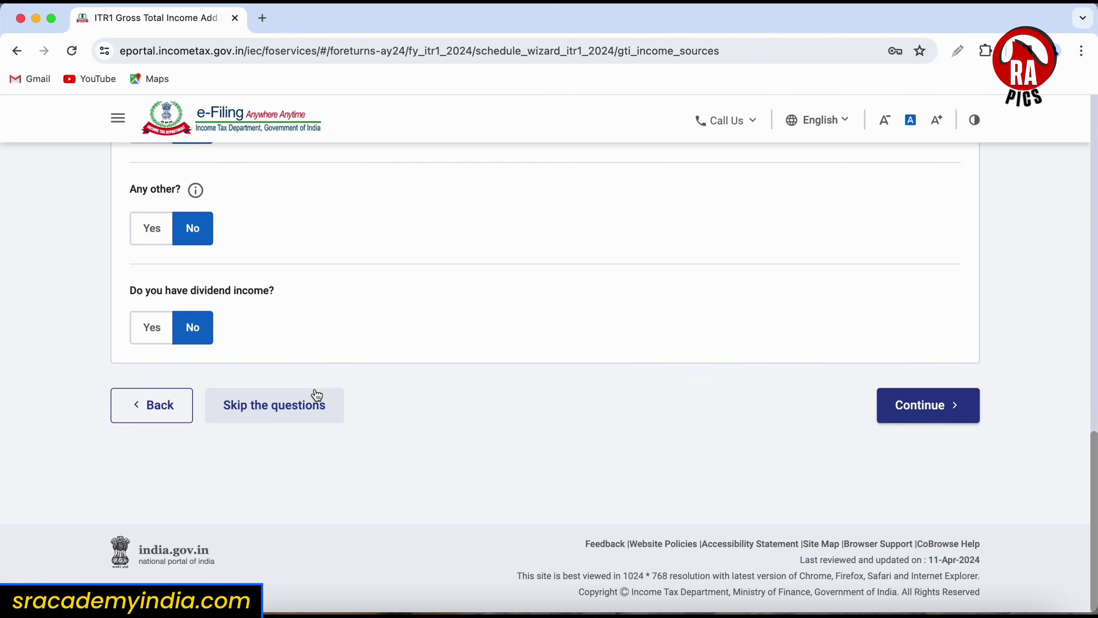
scroll(519, 361, up, 20)
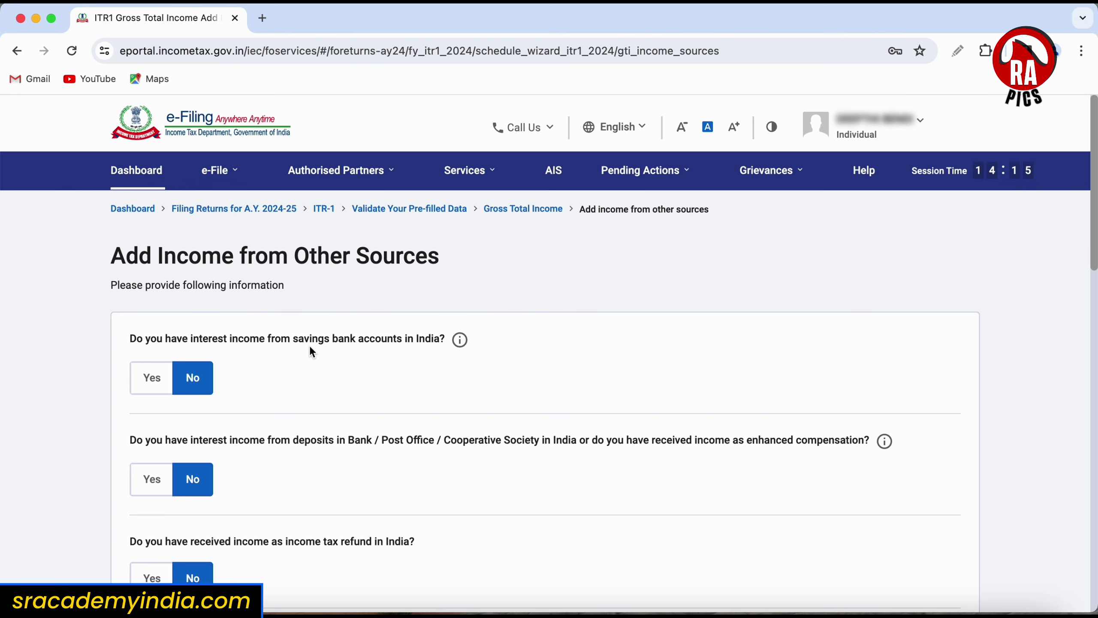
Declare interest income from savings bank accounts in India with an amount of 15,000
click(152, 377)
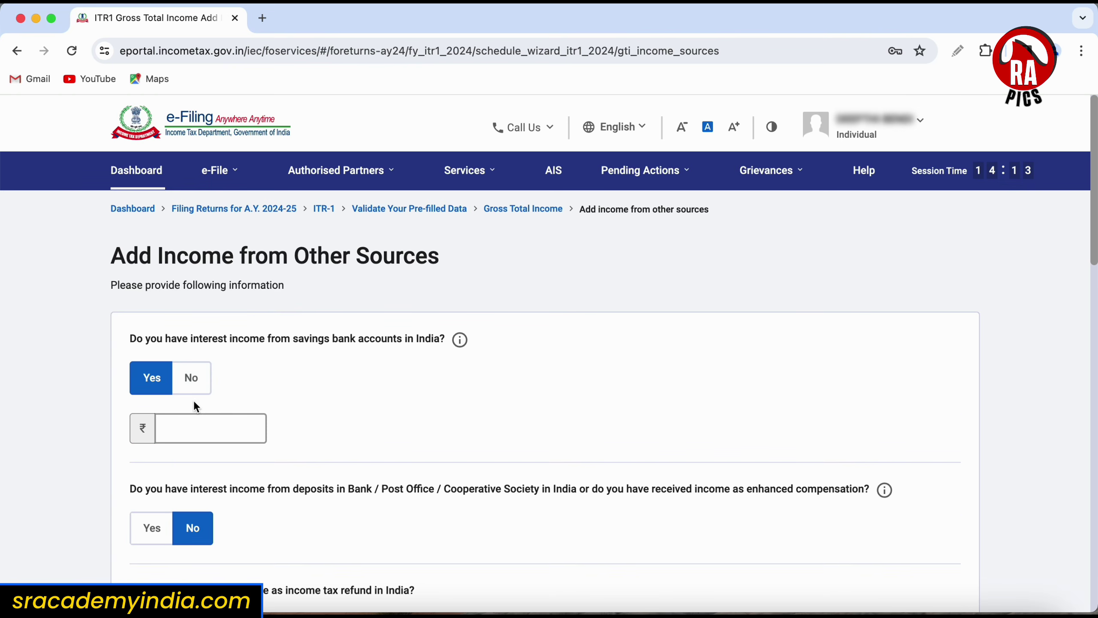
click(206, 430)
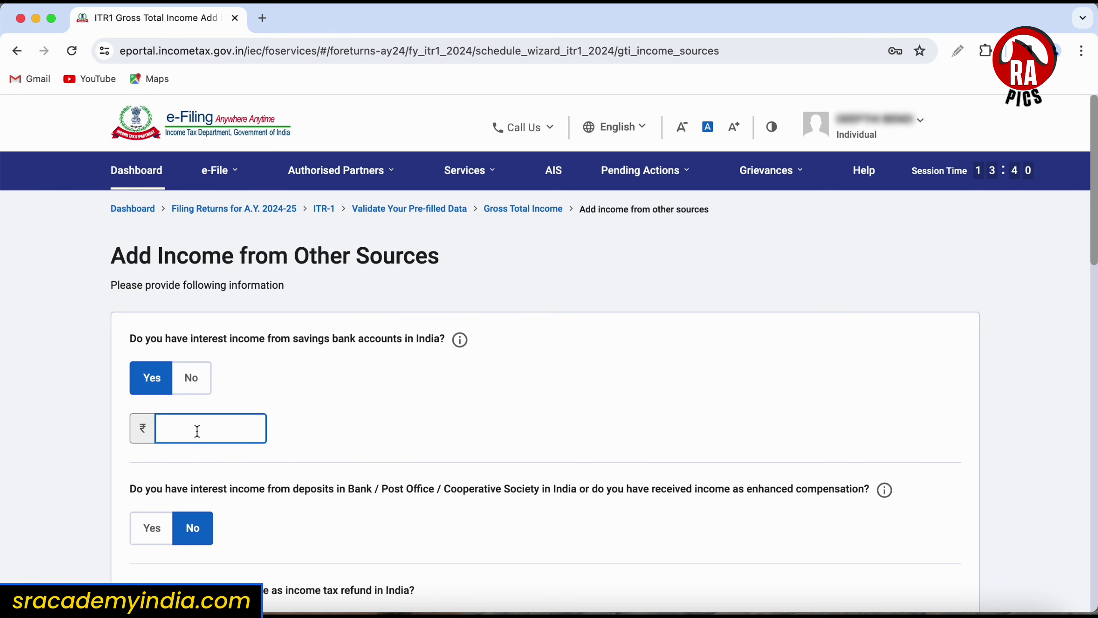
text(15000)
scroll(400, 361, down, 5)
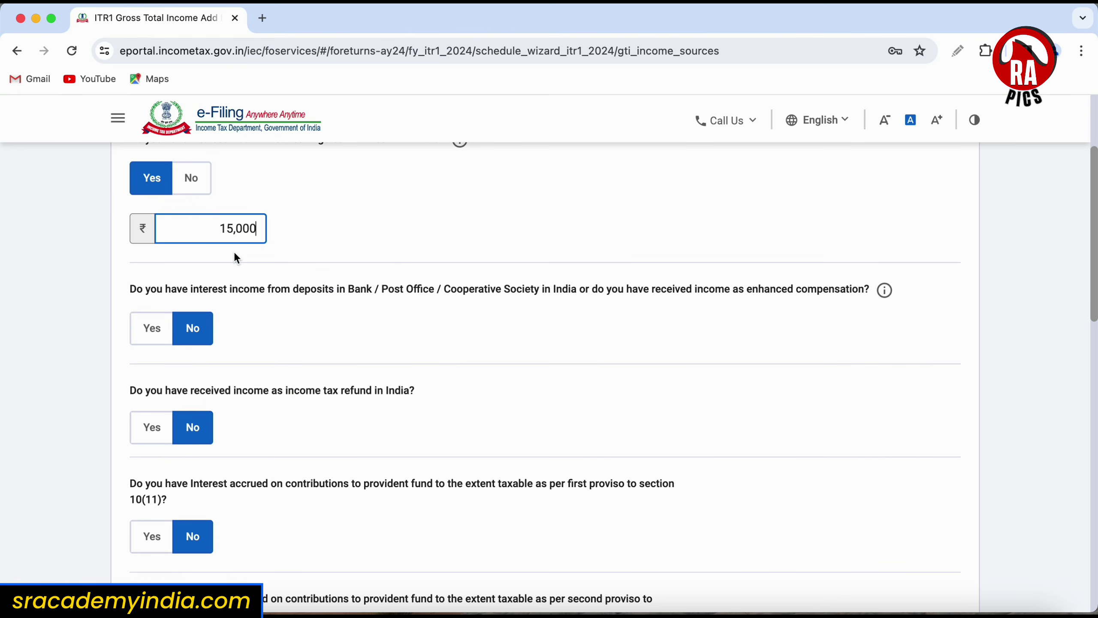
scroll(234, 253, up, 2)
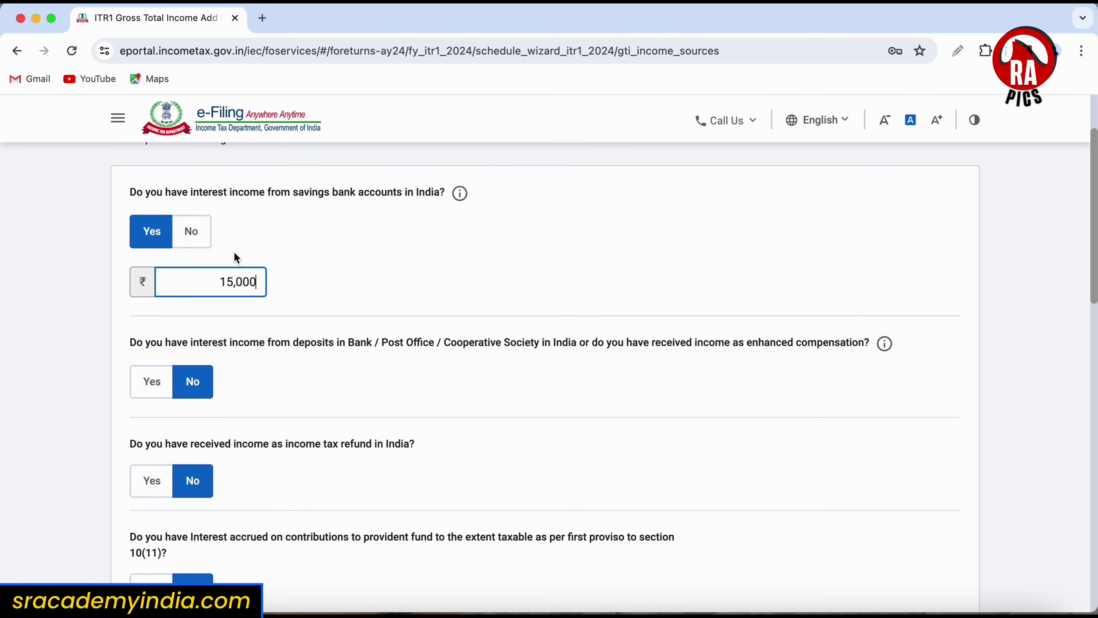
Review the remaining income questions, keep No for dividend income, and continue to save the other-sources answers
scroll(379, 326, down, 8)
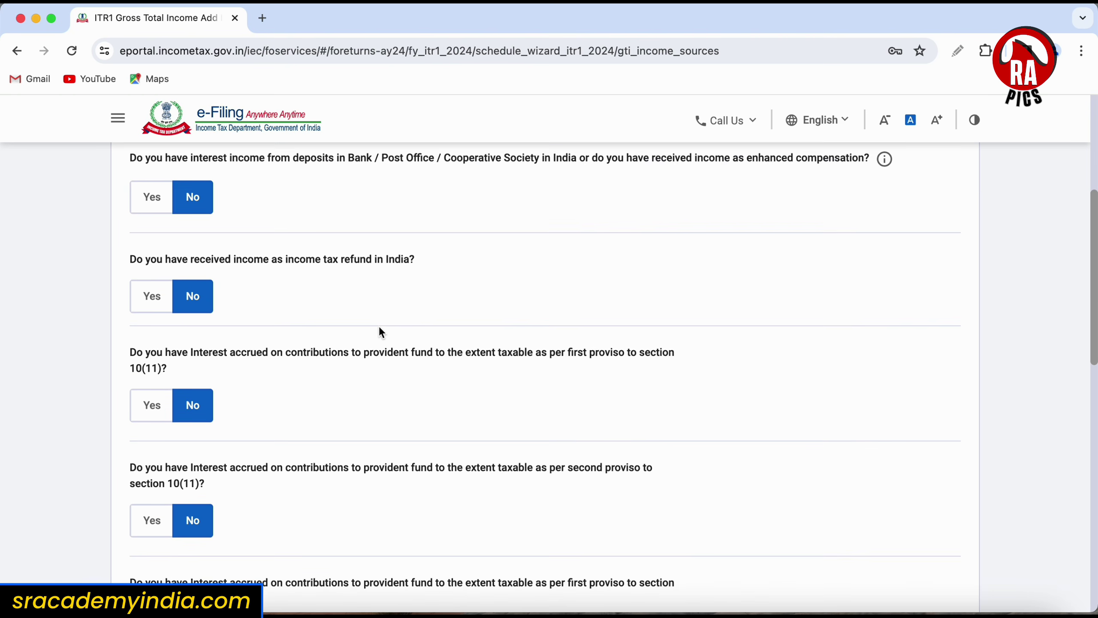
scroll(380, 330, down, 8)
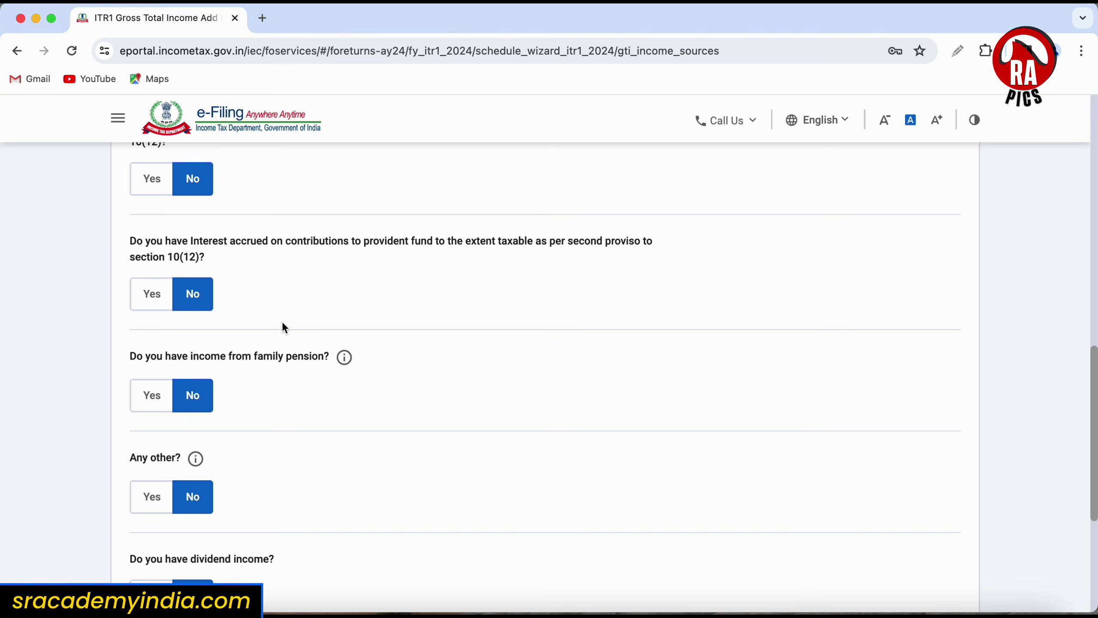
scroll(284, 328, down, 3)
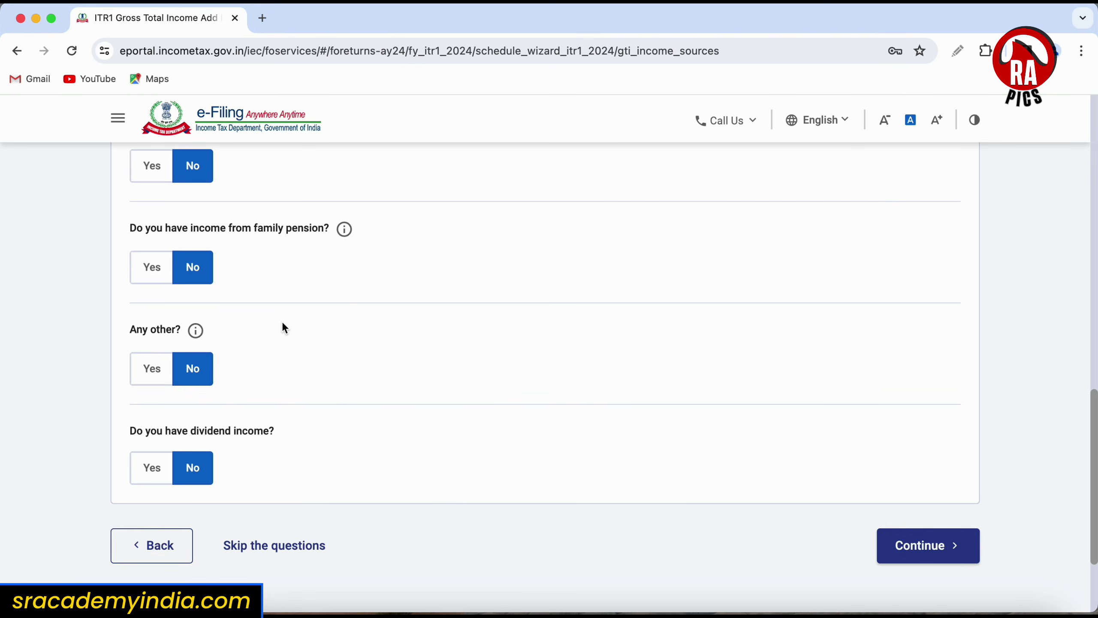
click(157, 471)
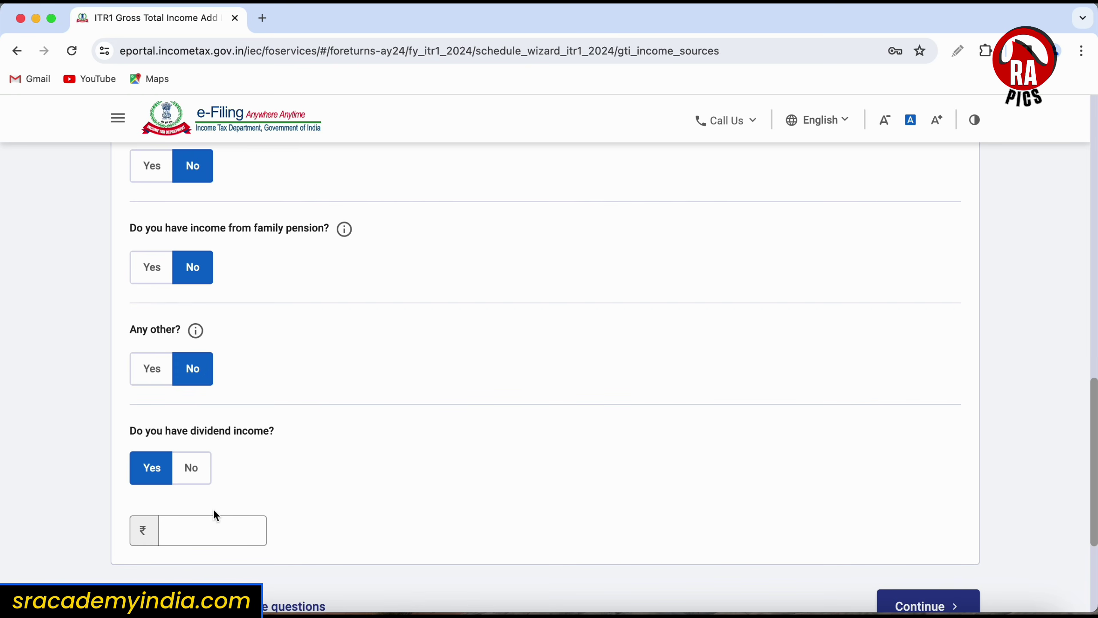
click(195, 468)
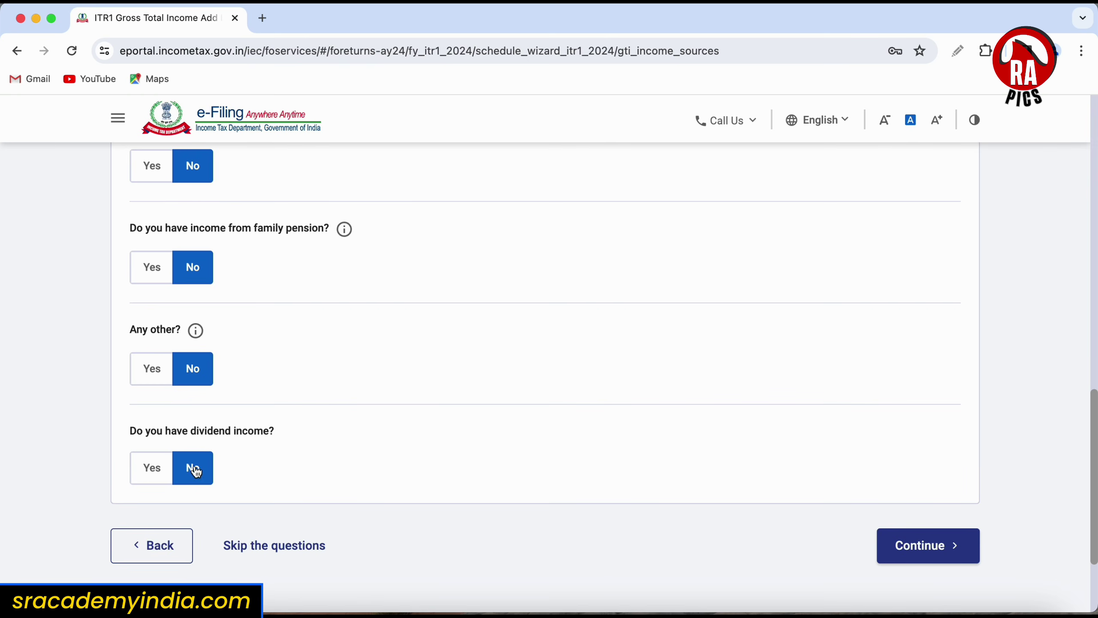
scroll(690, 416, down, 3)
click(929, 407)
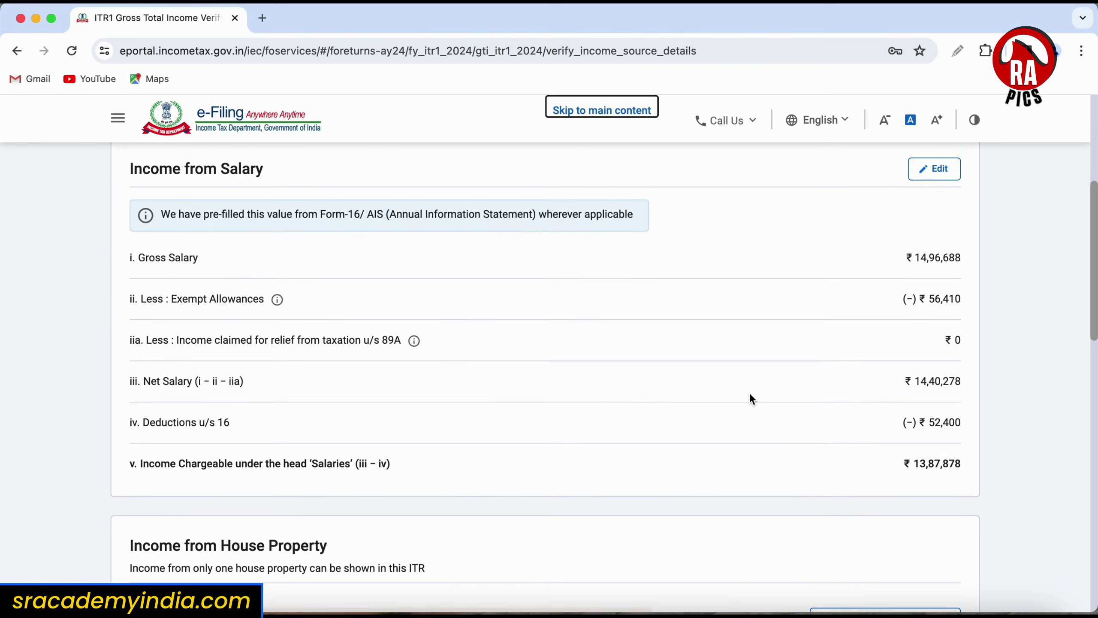
Review the Income from other sources entry and the Gross Total Income as far as the Exempt Income section
scroll(750, 396, down, 12)
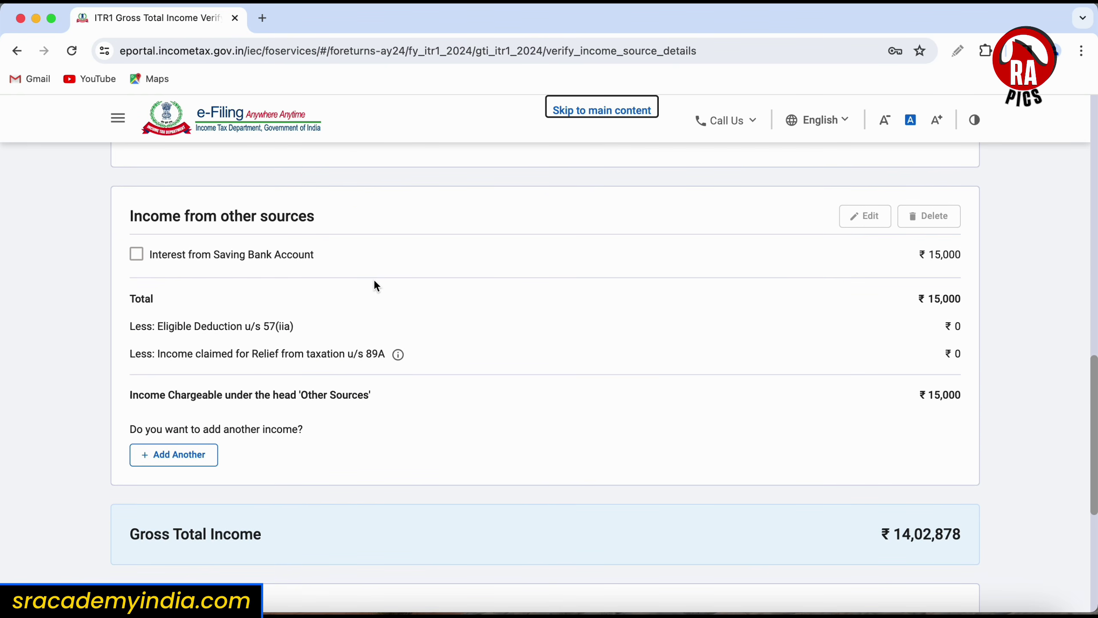
scroll(405, 374, down, 1)
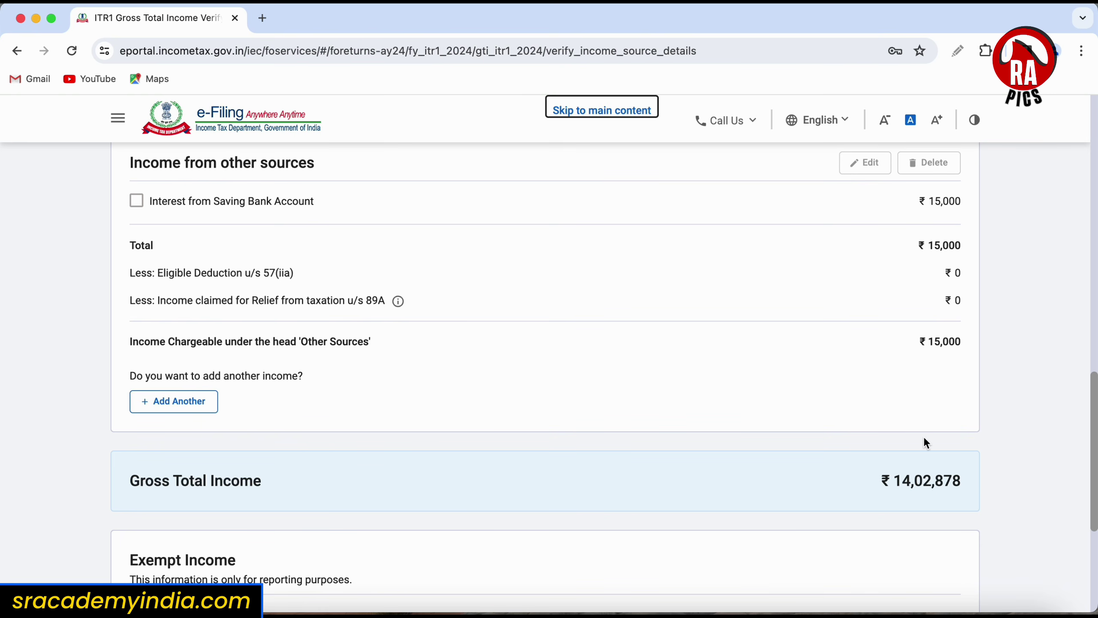
scroll(923, 435, down, 5)
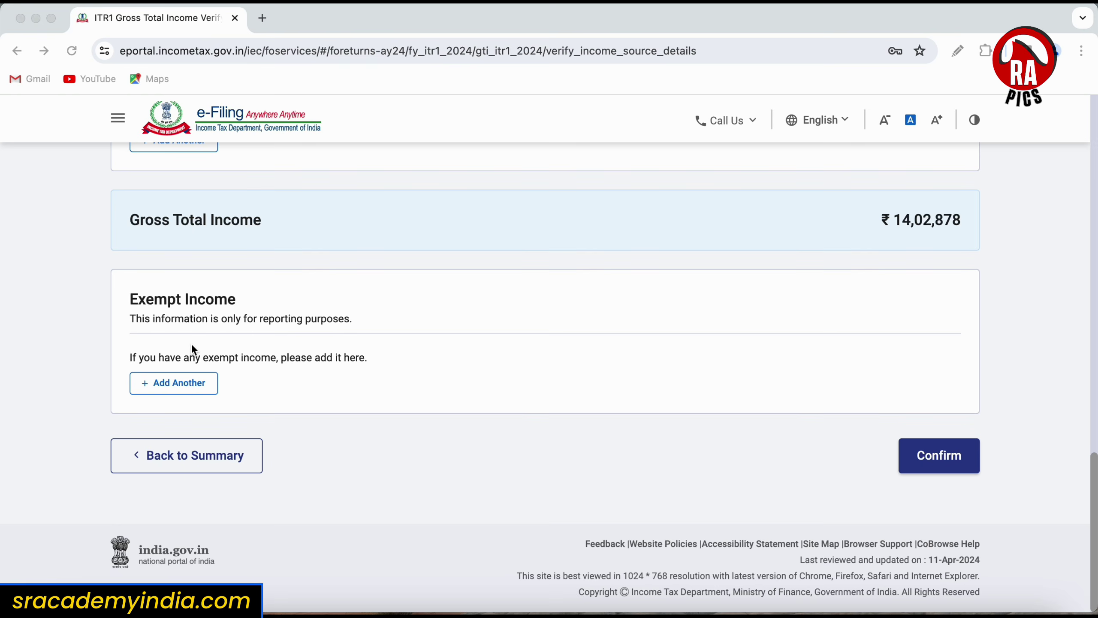
click(175, 383)
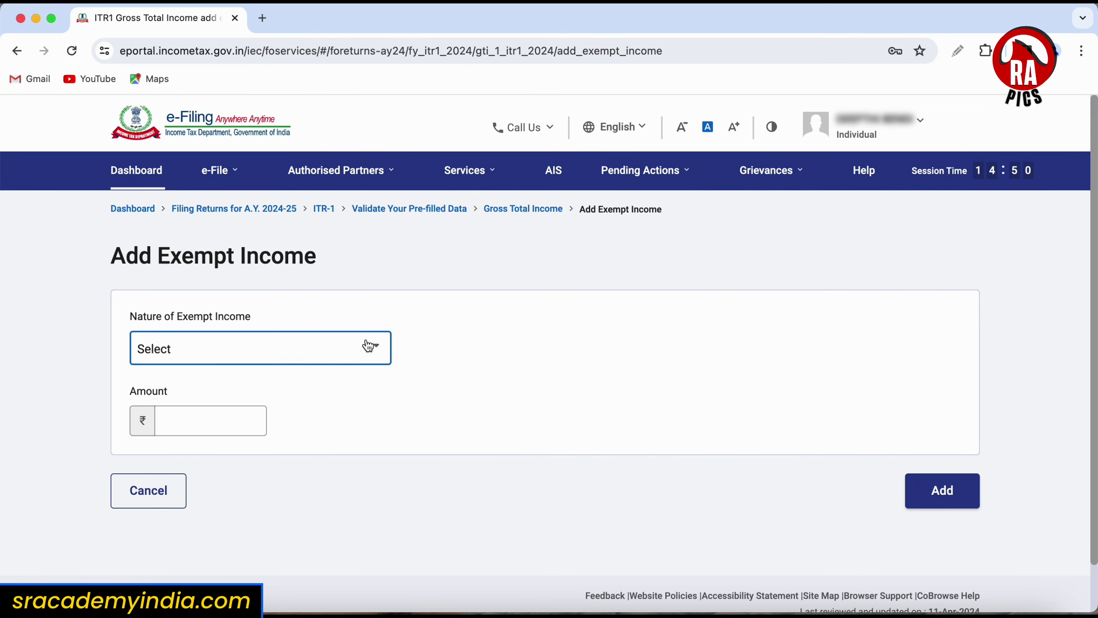
click(368, 346)
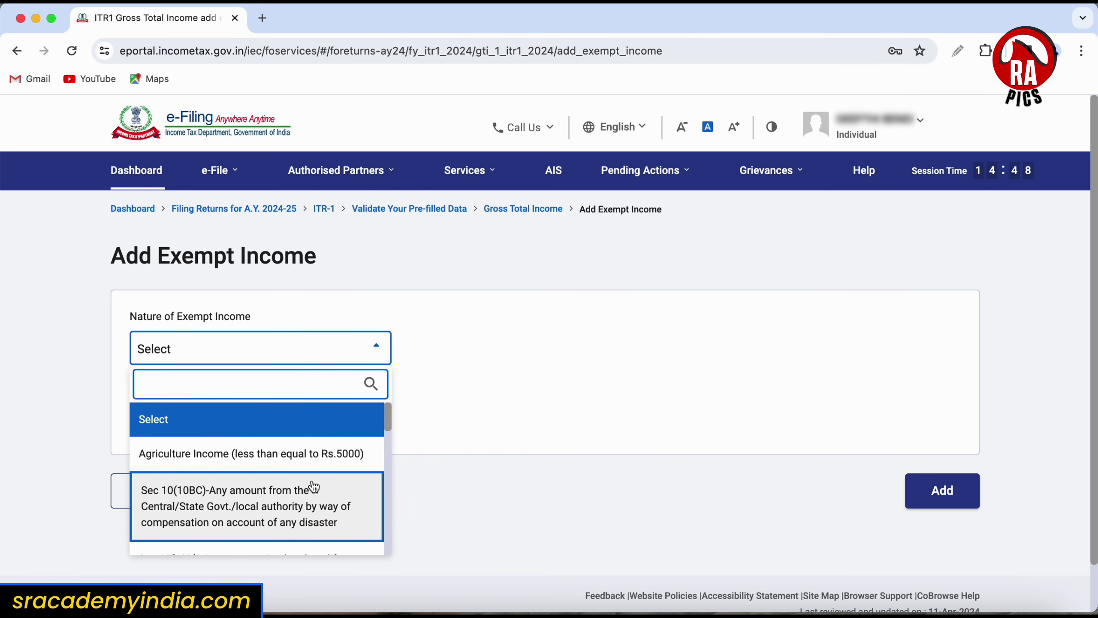
scroll(315, 488, down, 3)
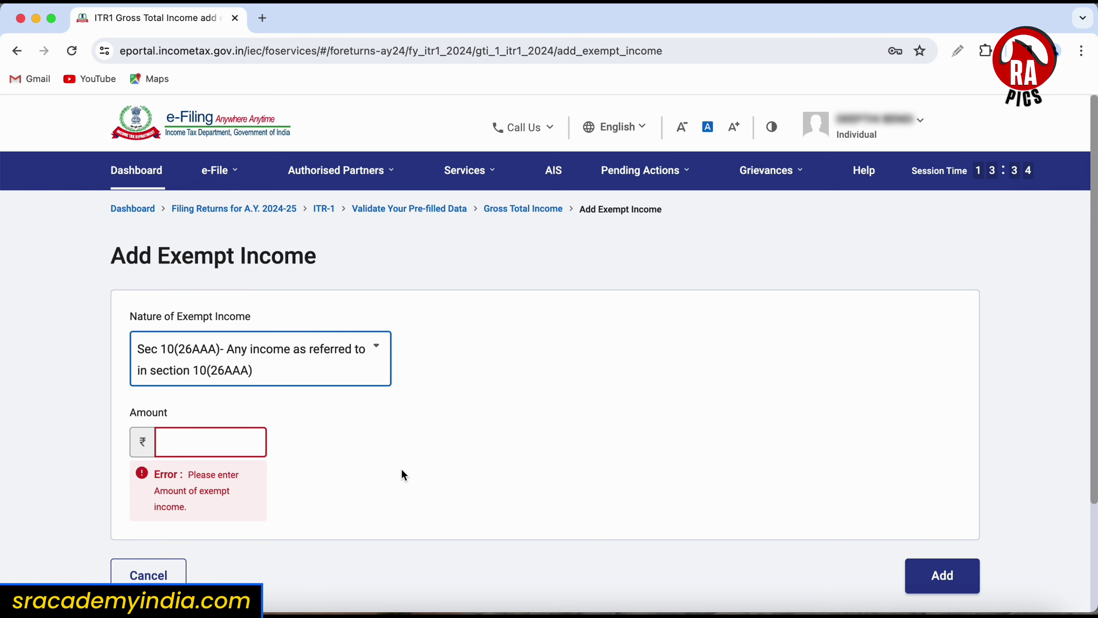
click(186, 560)
Recheck the house property, other-sources and total income figures, confirm the Gross Total Income section, and open Total Deductions
scroll(782, 442, down, 3)
scroll(783, 446, down, 6)
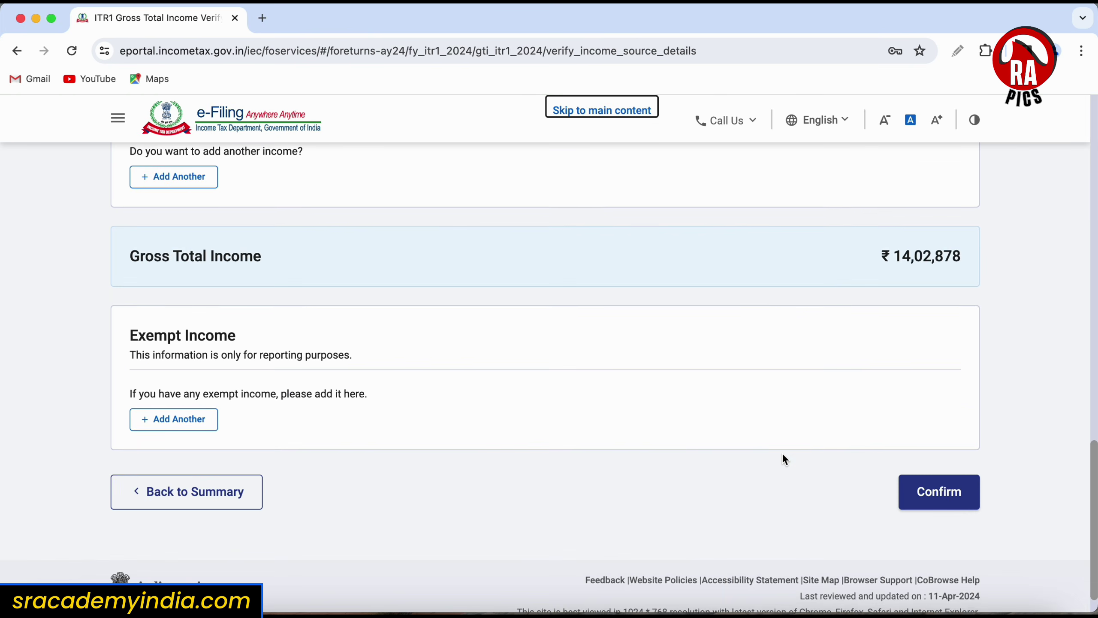
scroll(786, 469, up, 10)
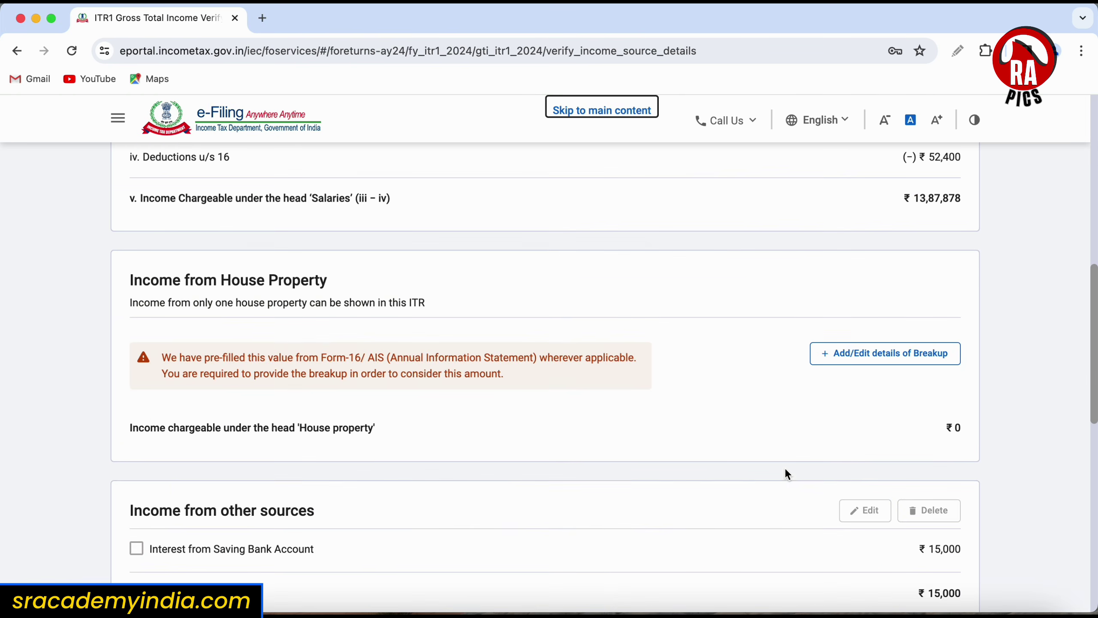
scroll(954, 447, down, 5)
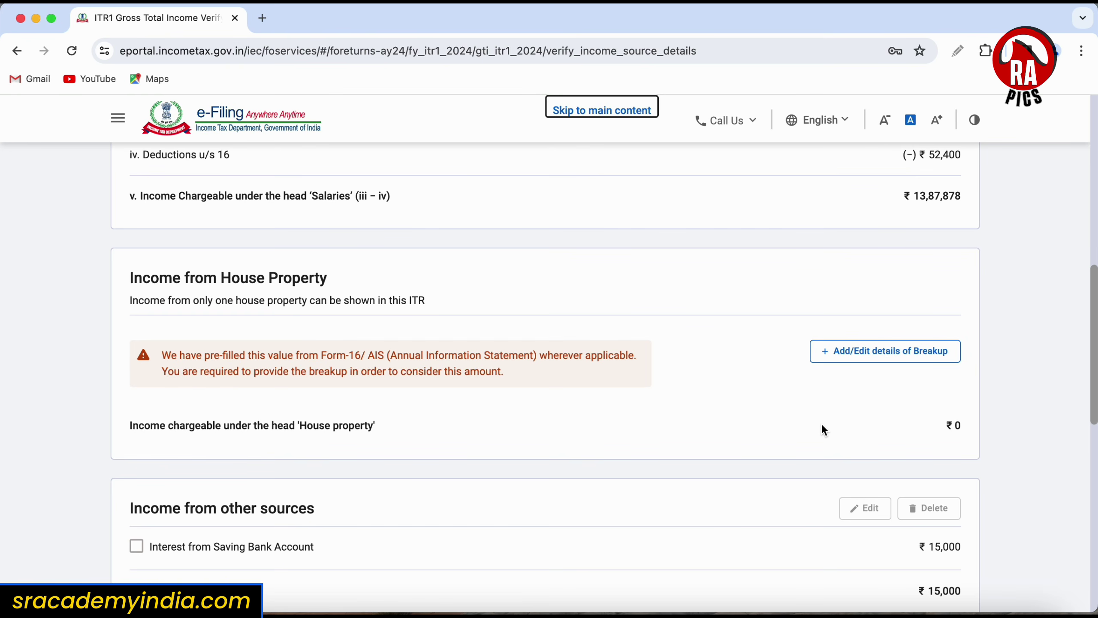
scroll(822, 423, down, 5)
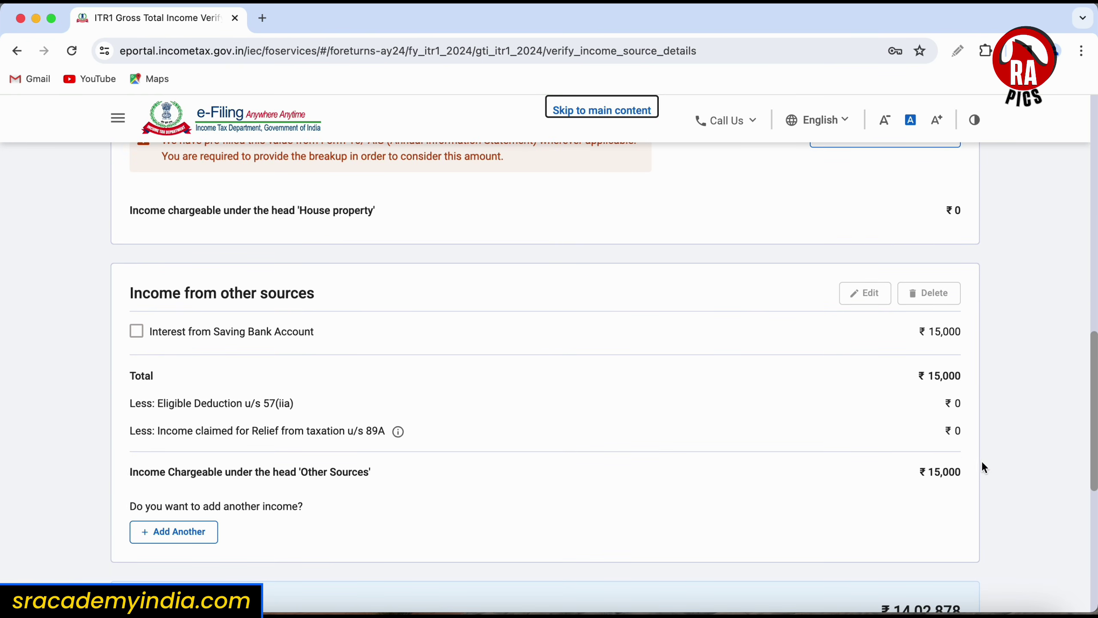
scroll(884, 473, down, 8)
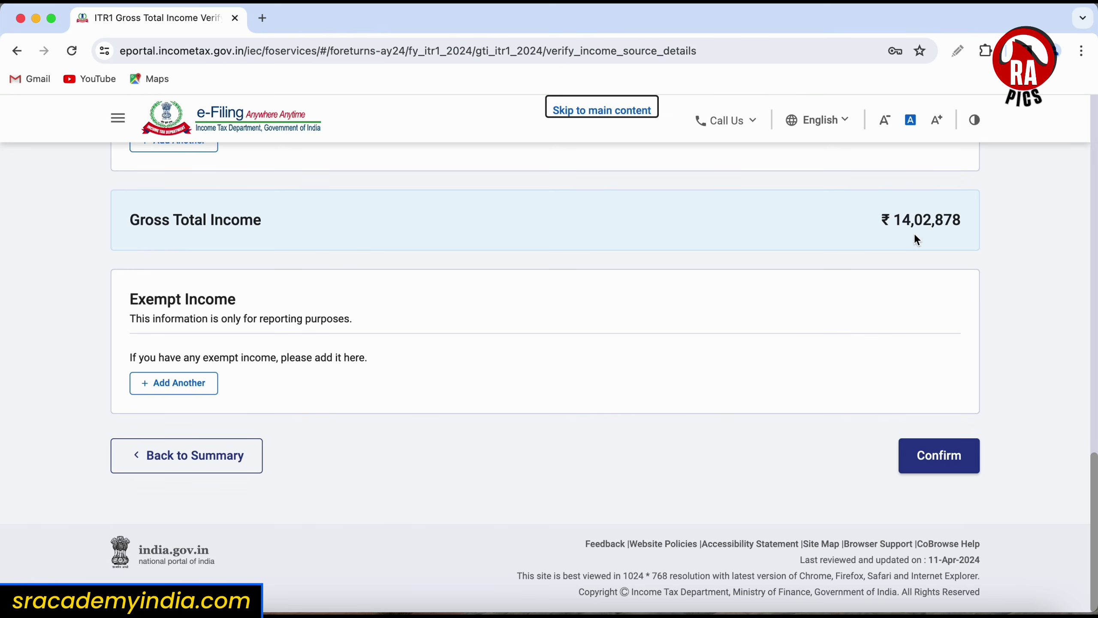
click(950, 464)
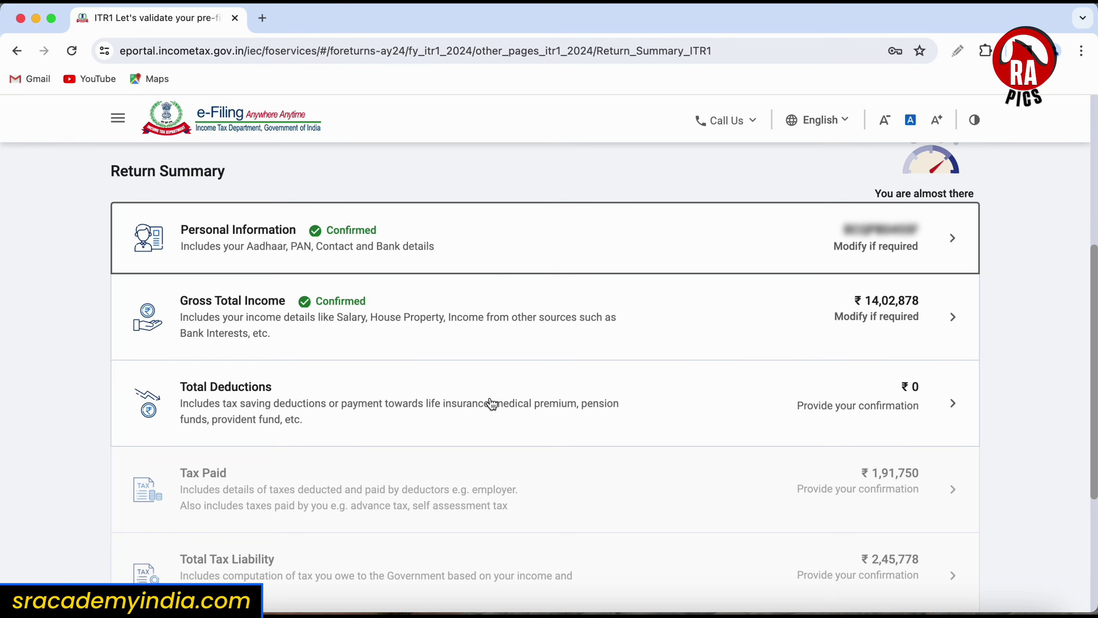
click(948, 408)
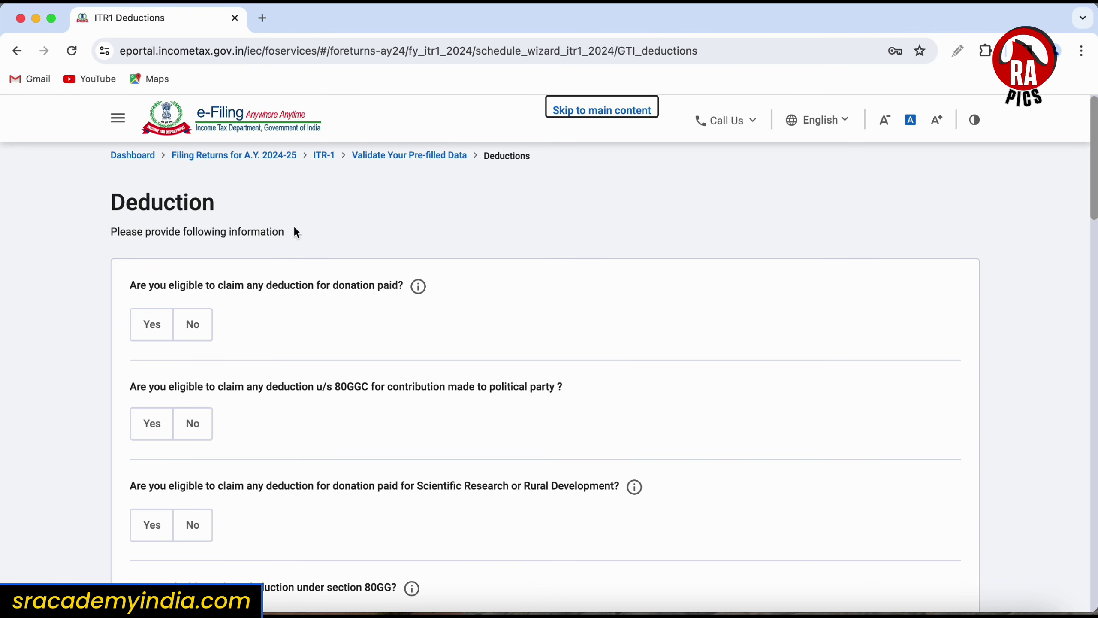
Try both the Yes and No answers to the question about claiming a deduction for donation paid
click(147, 334)
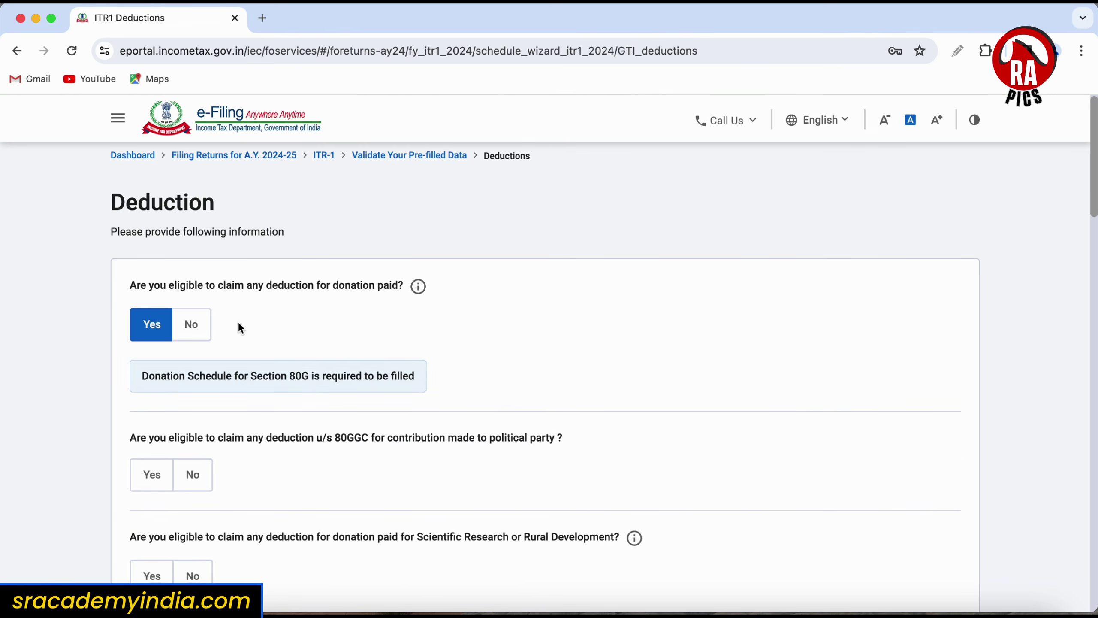
click(190, 327)
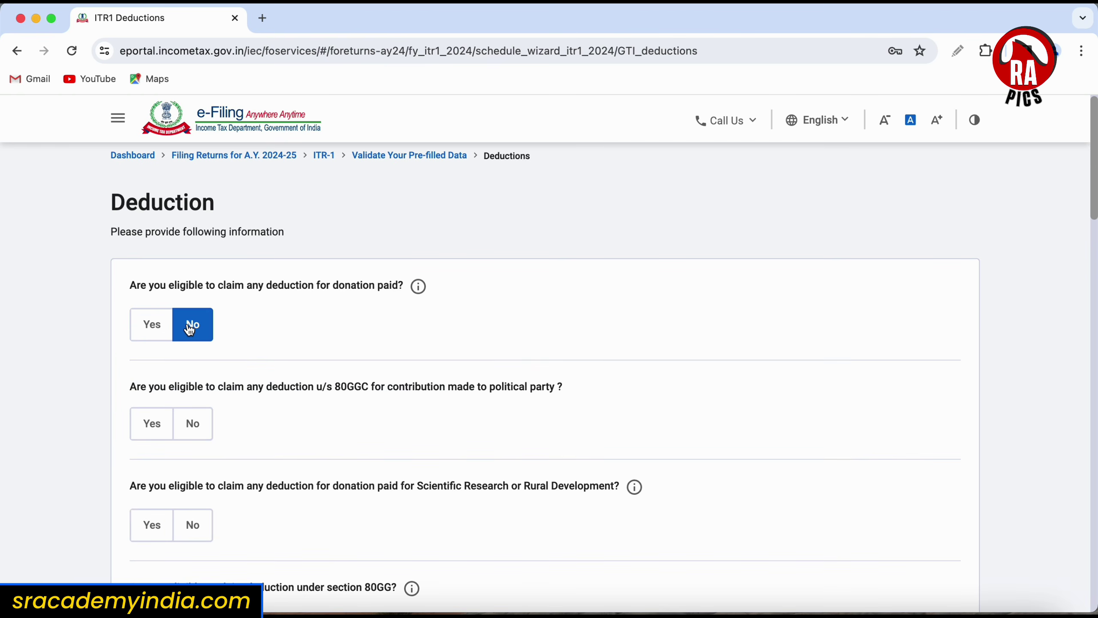
click(154, 329)
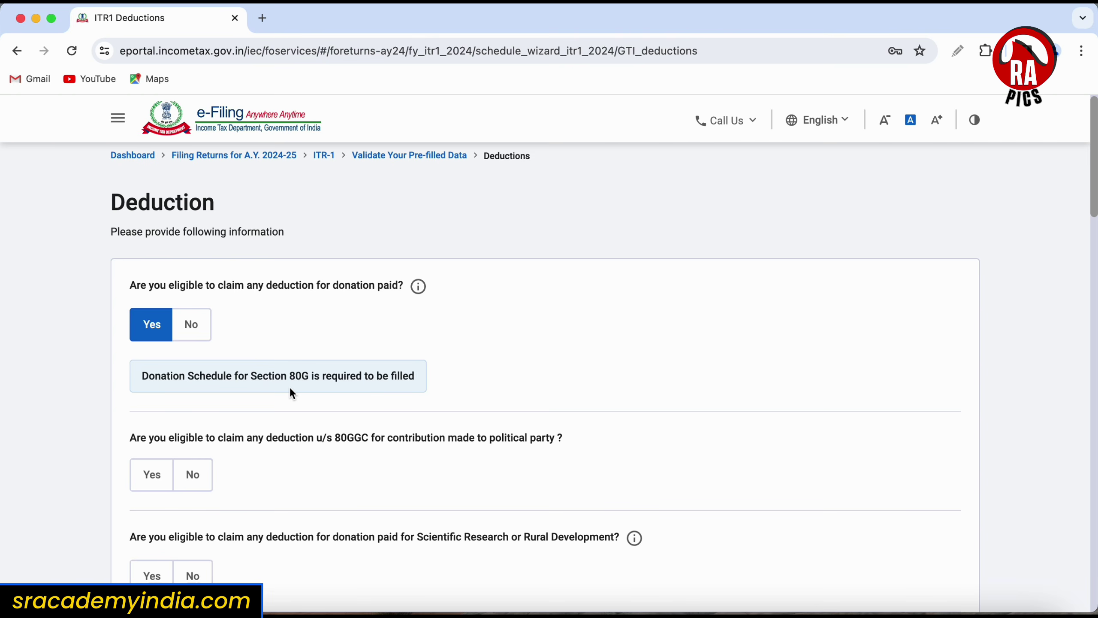
Read through the deduction questions from donations and 80GGC, through 80GG, 80C, 80CCD(2), 80D, 80E and 80TTA, to the other-deductions question
scroll(276, 245, down, 5)
scroll(277, 248, down, 4)
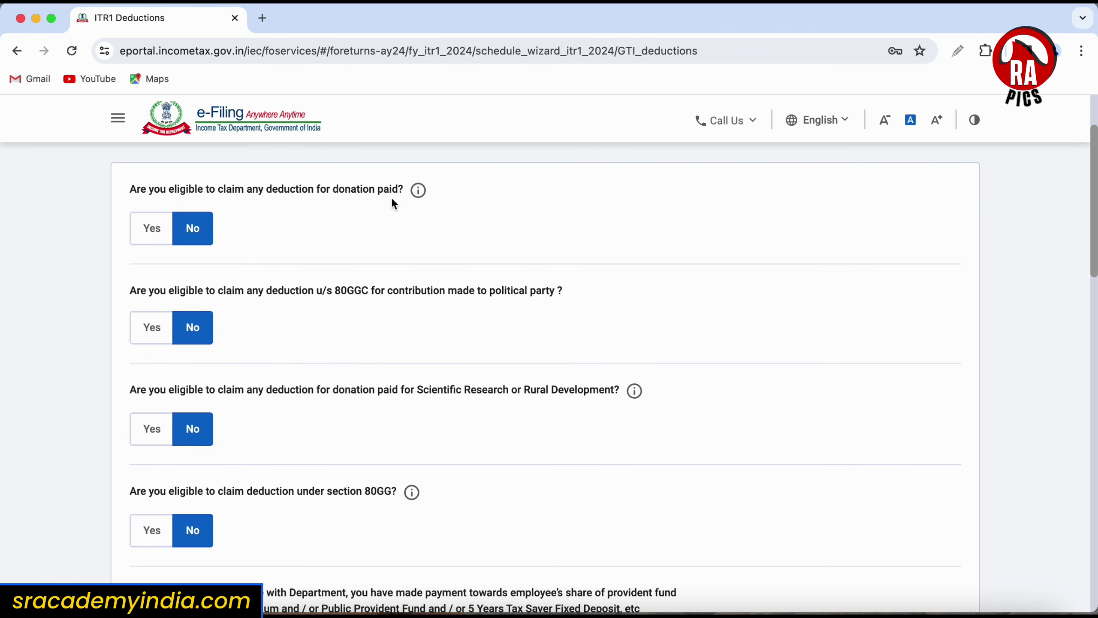
scroll(384, 317, down, 2)
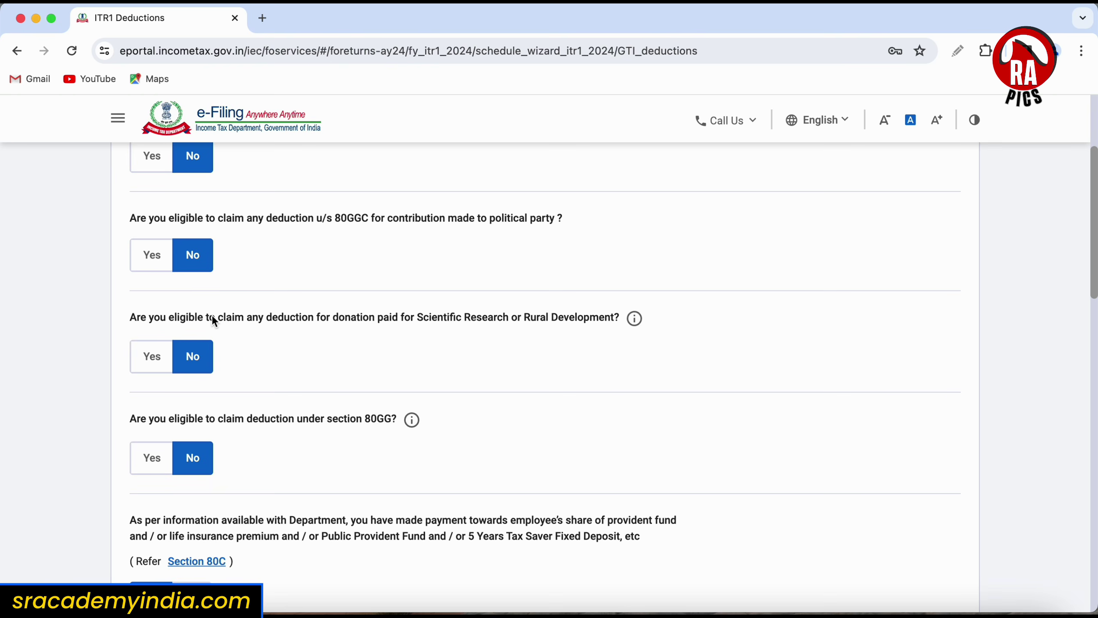
scroll(148, 360, up, 1)
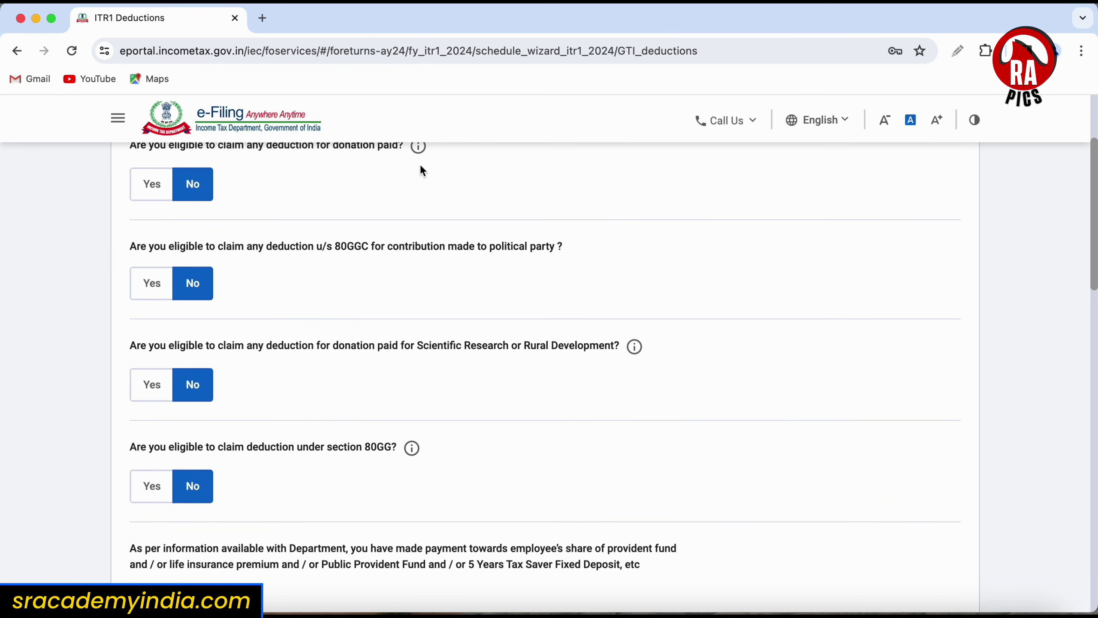
scroll(422, 170, down, 3)
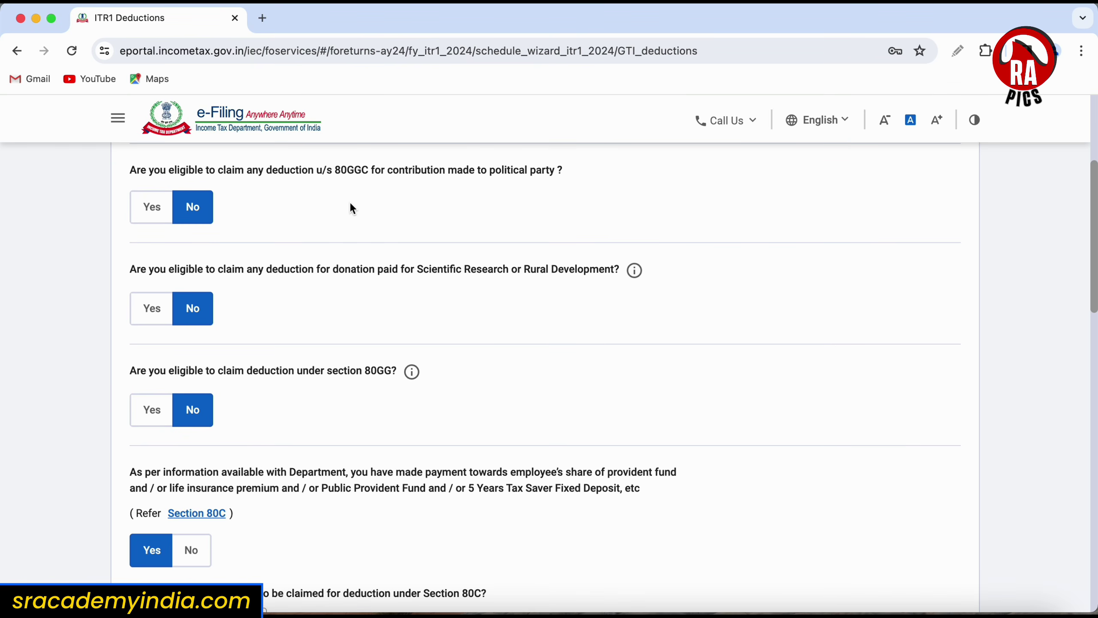
scroll(441, 311, down, 5)
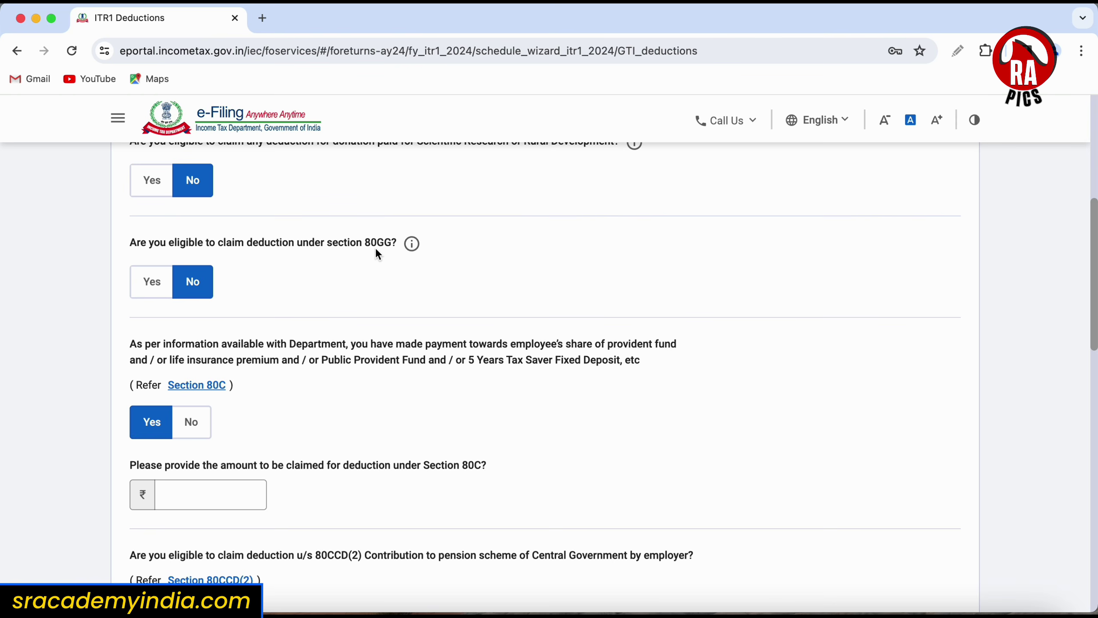
scroll(195, 287, down, 2)
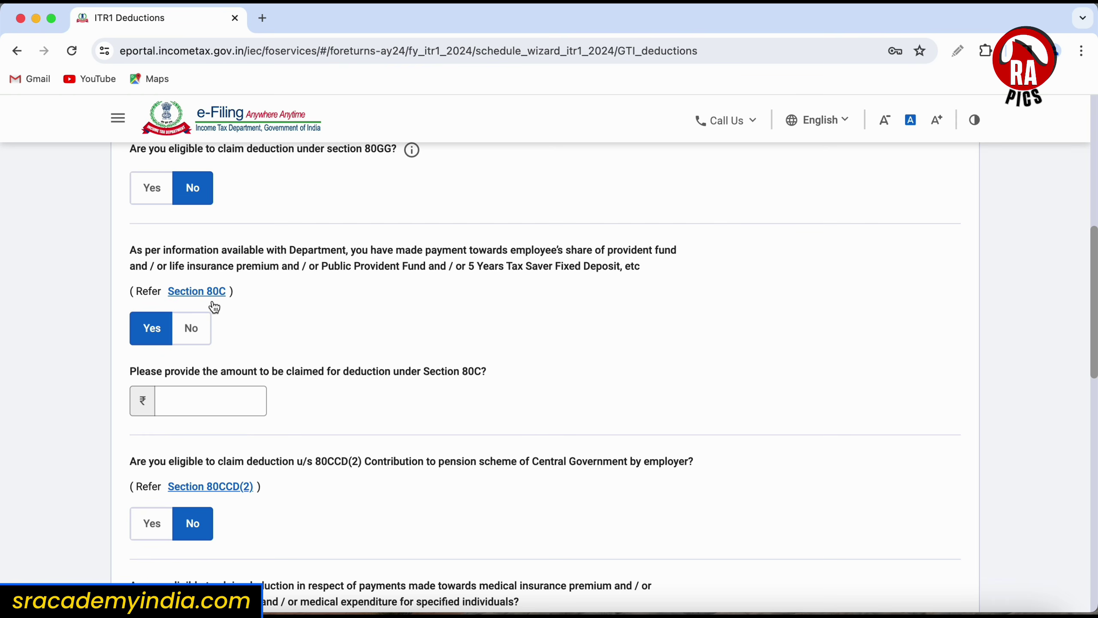
click(215, 397)
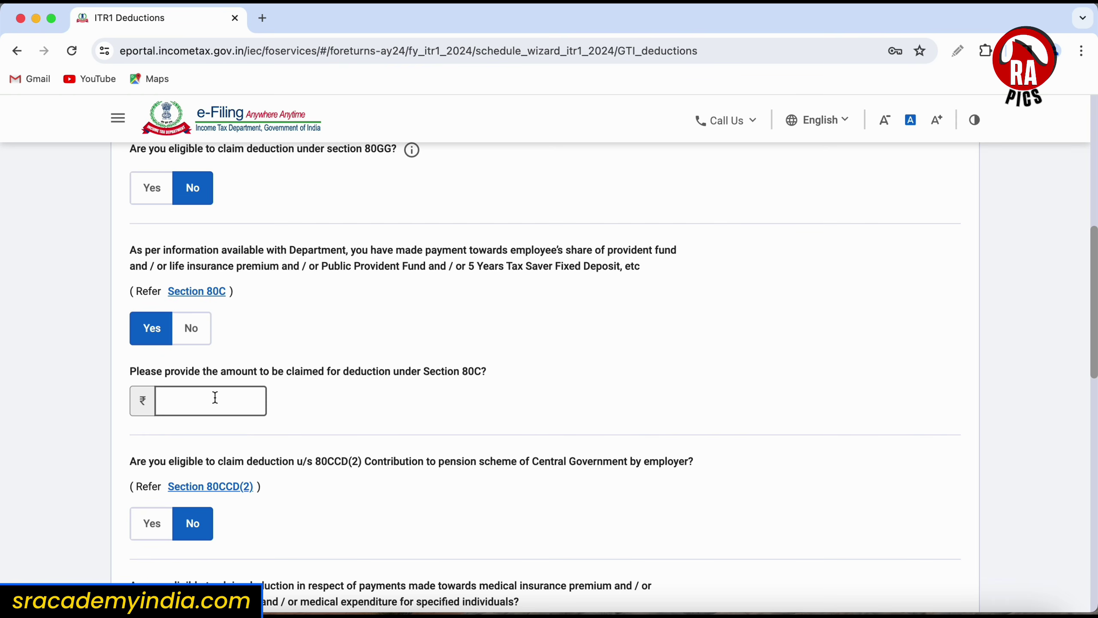
scroll(371, 353, down, 3)
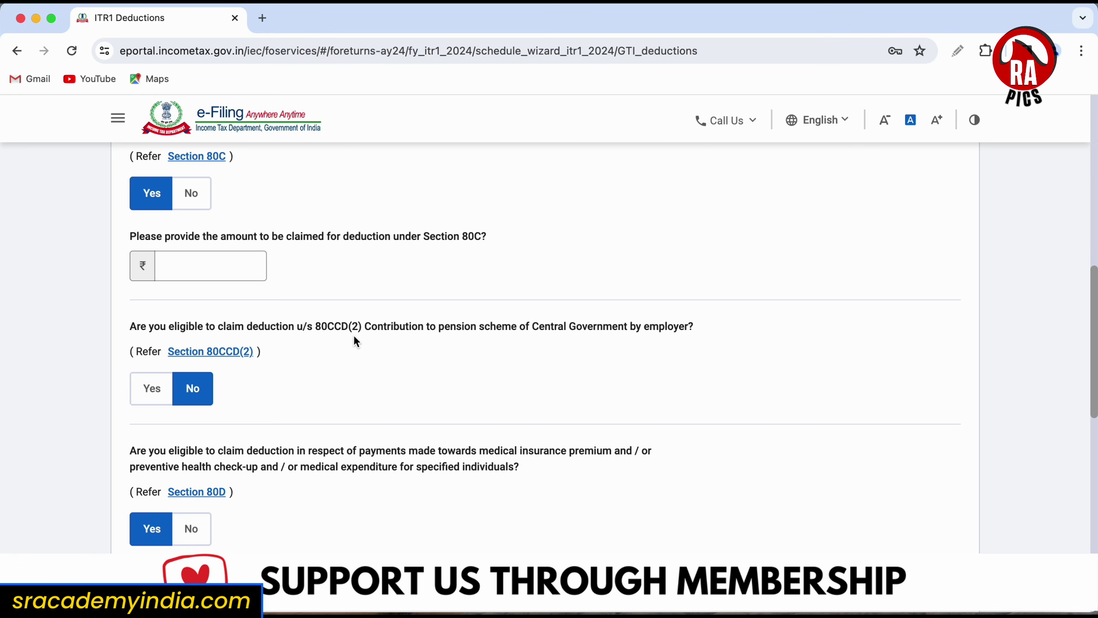
scroll(353, 341, down, 5)
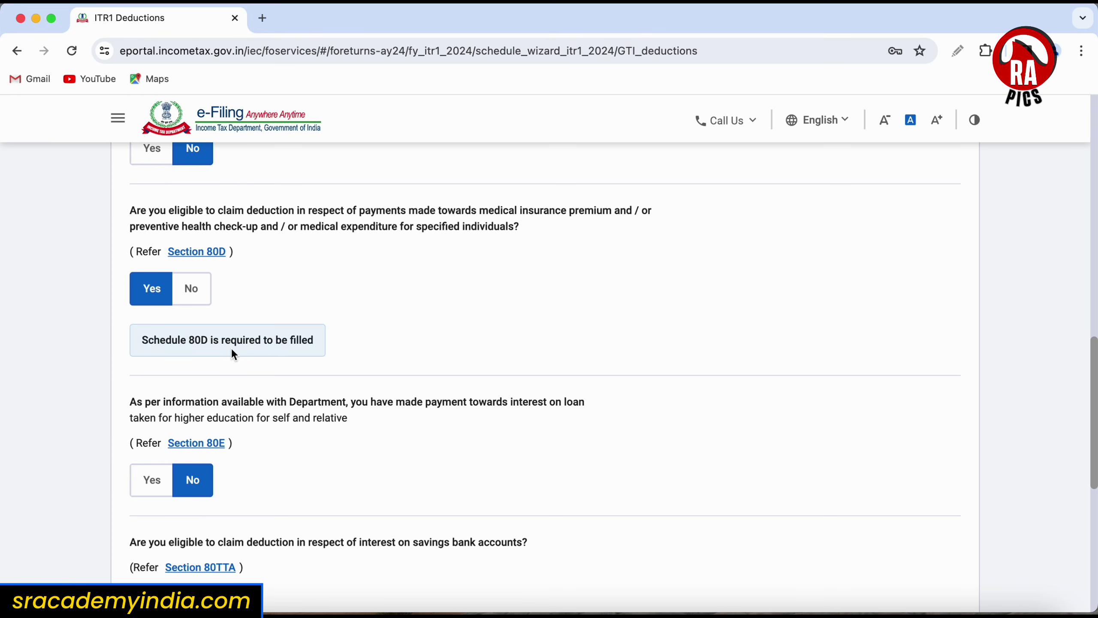
scroll(361, 428, down, 4)
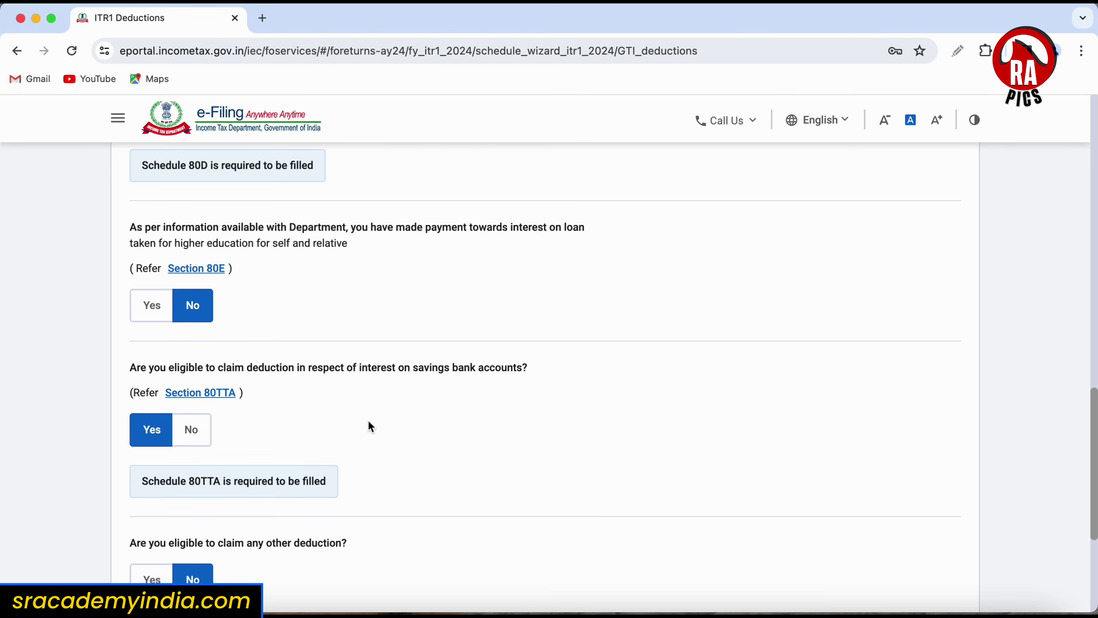
scroll(370, 426, down, 5)
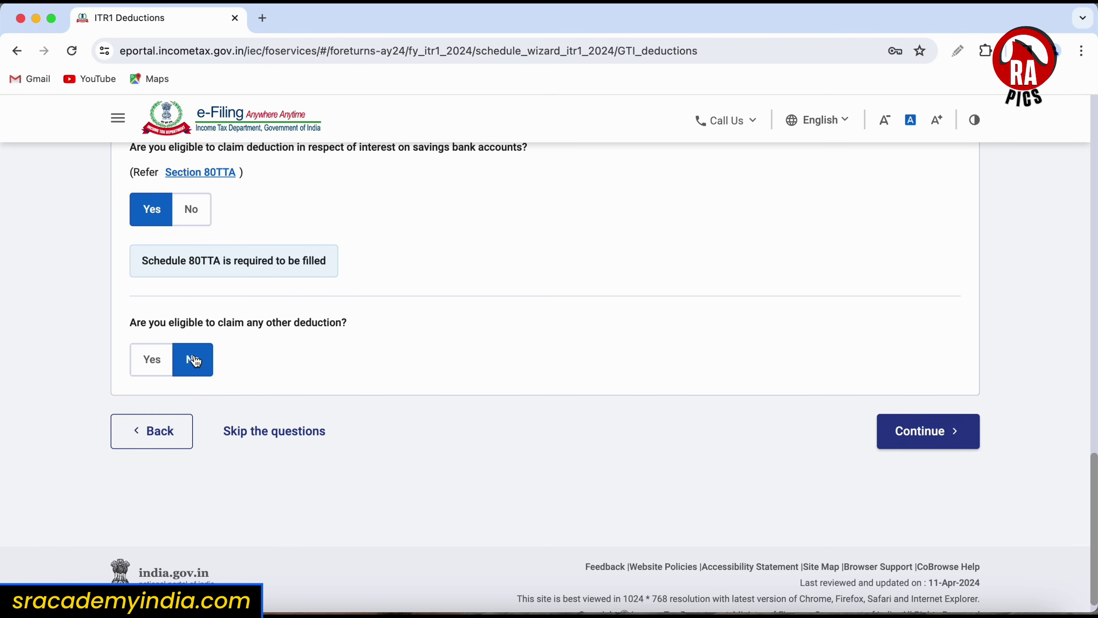
Answer Yes to claiming any other deduction and examine the listed deduction types from 80CCC to 80U with their amount fields
click(152, 359)
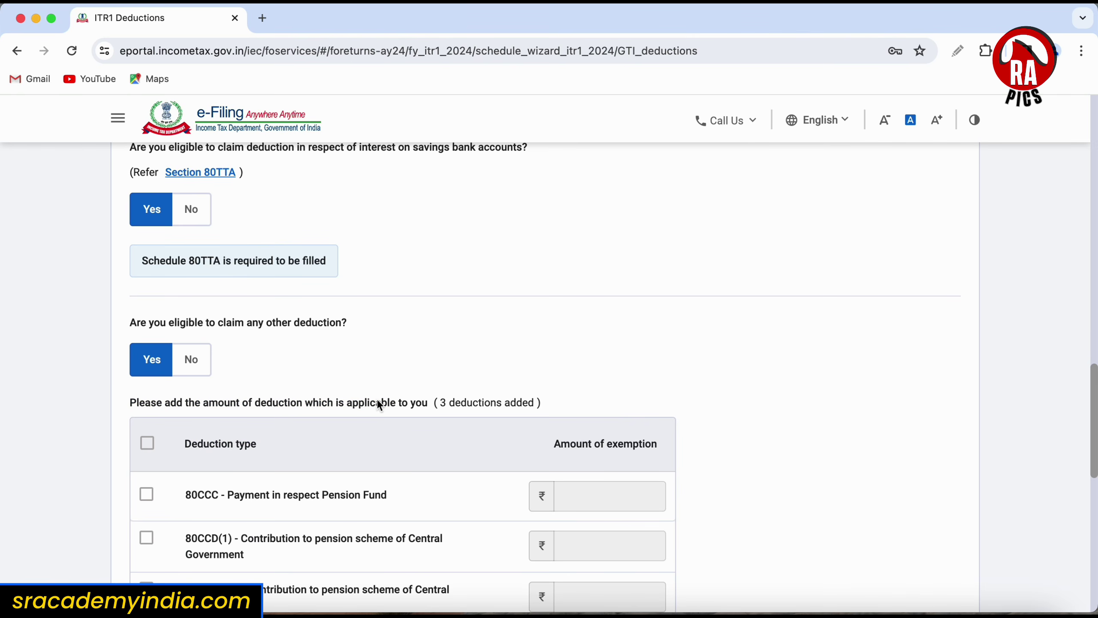
scroll(380, 407, down, 6)
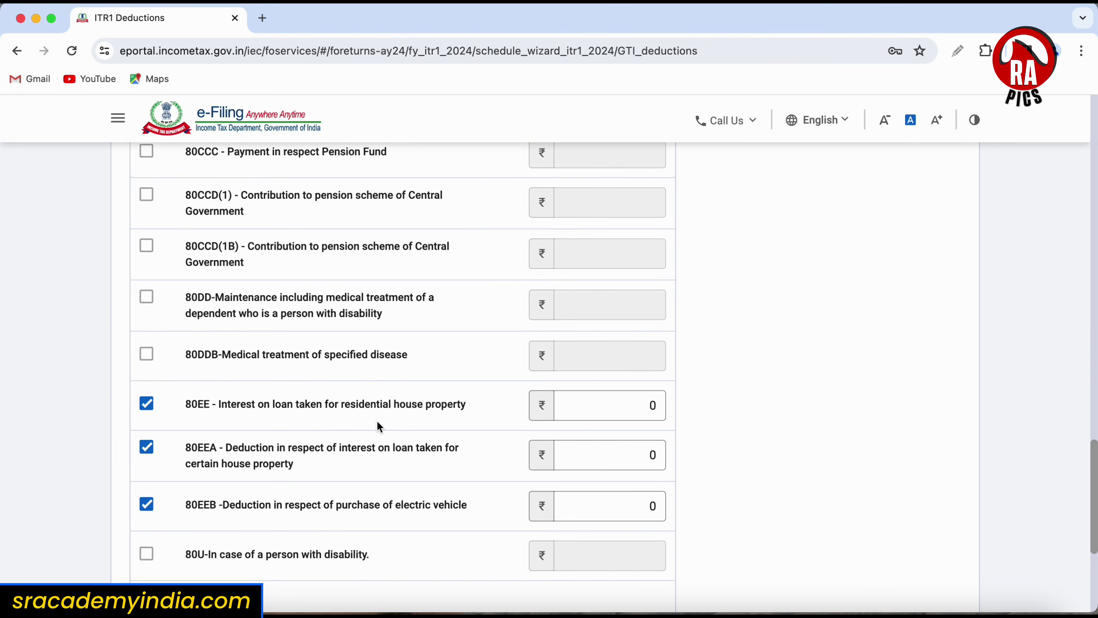
scroll(377, 420, down, 5)
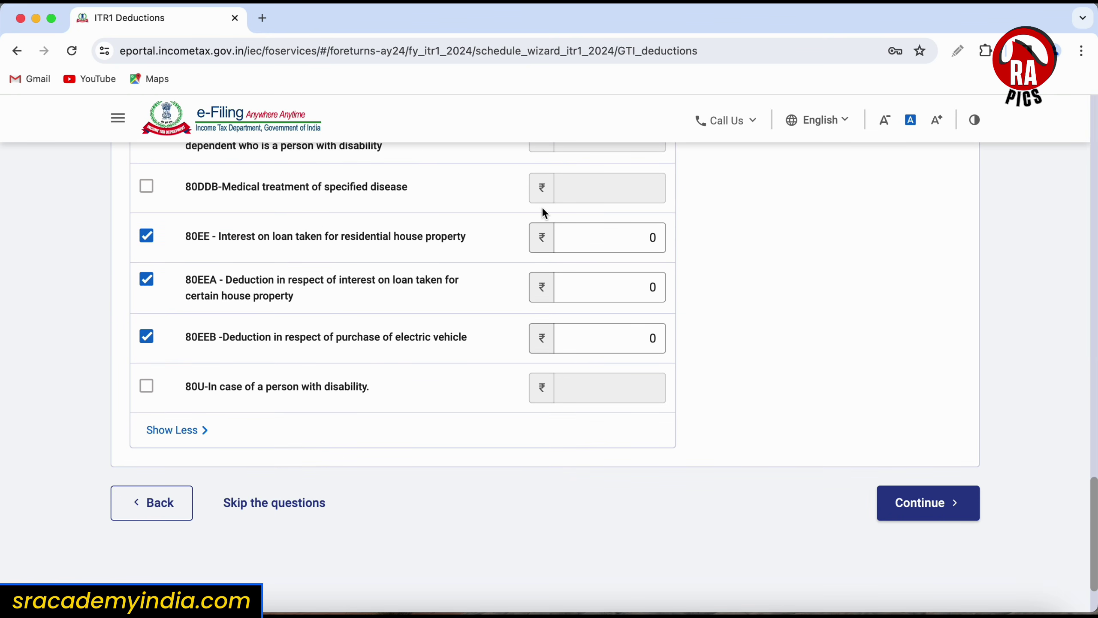
click(625, 244)
scroll(500, 310, up, 4)
scroll(500, 311, down, 4)
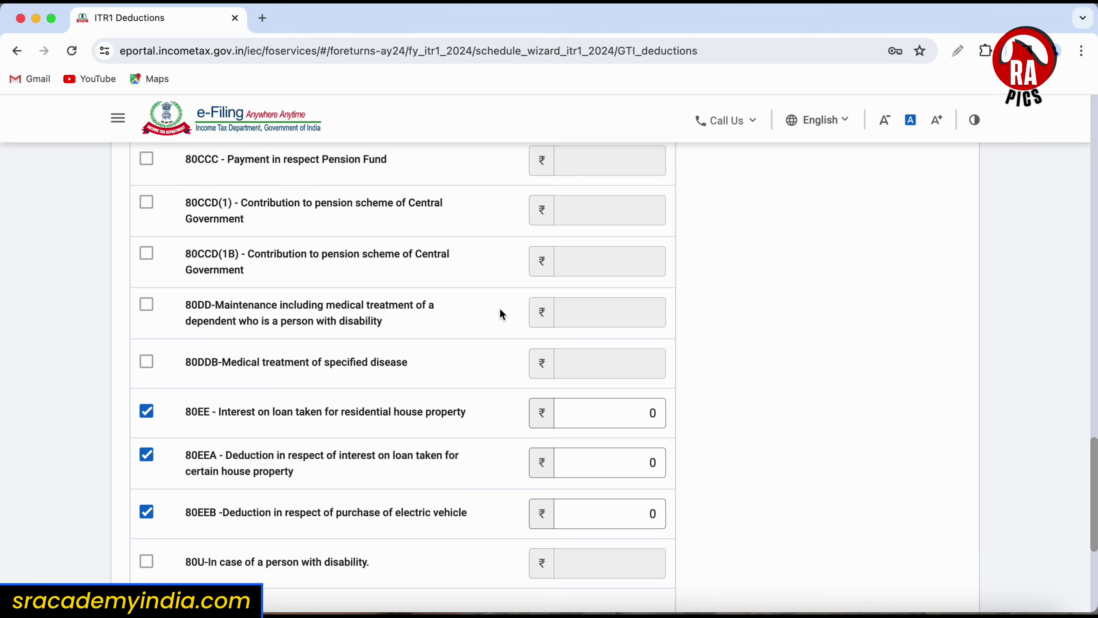
scroll(501, 319, down, 1)
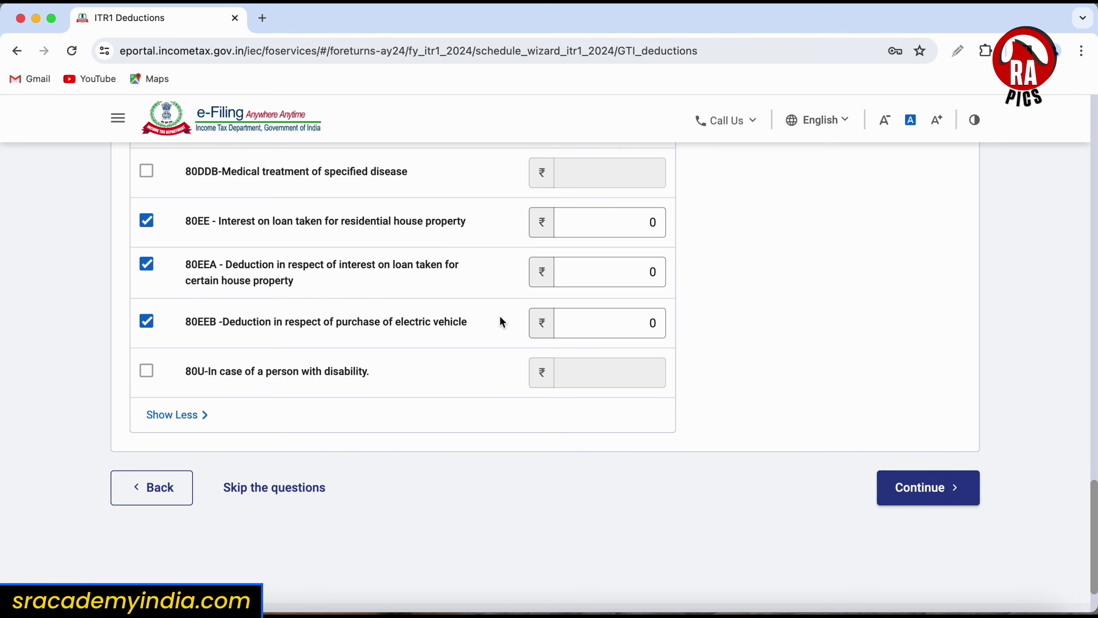
scroll(501, 322, up, 8)
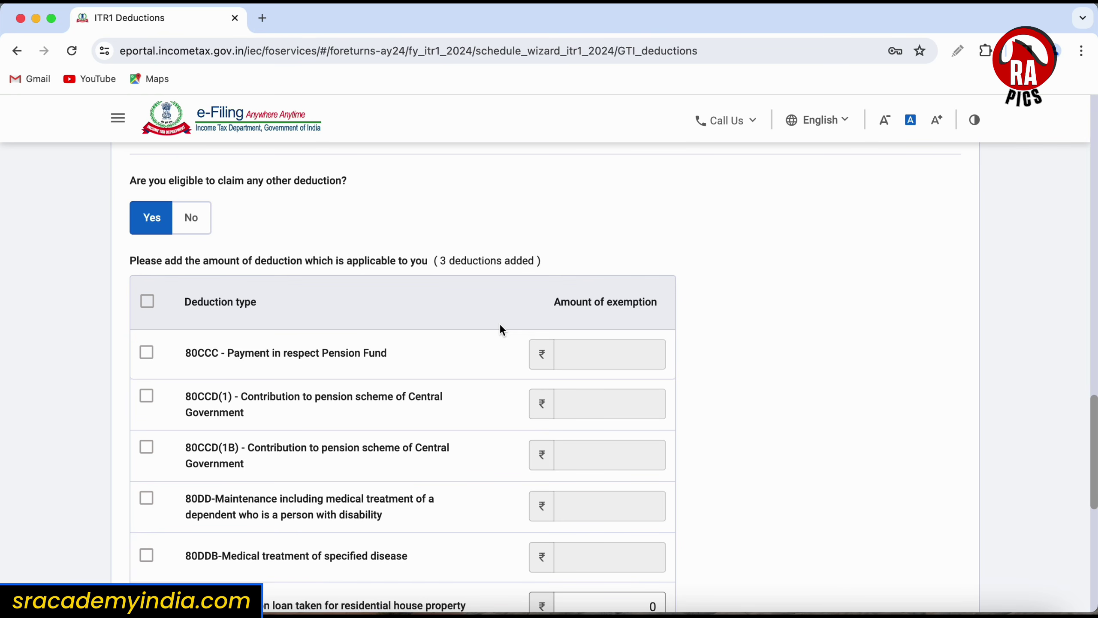
scroll(723, 363, down, 10)
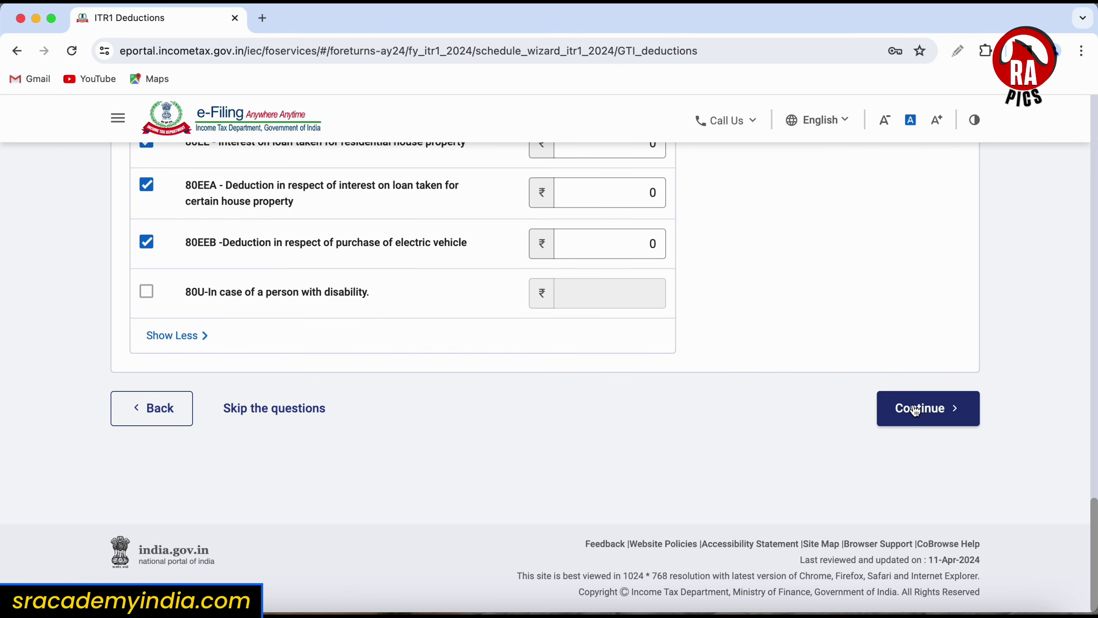
scroll(503, 220, up, 5)
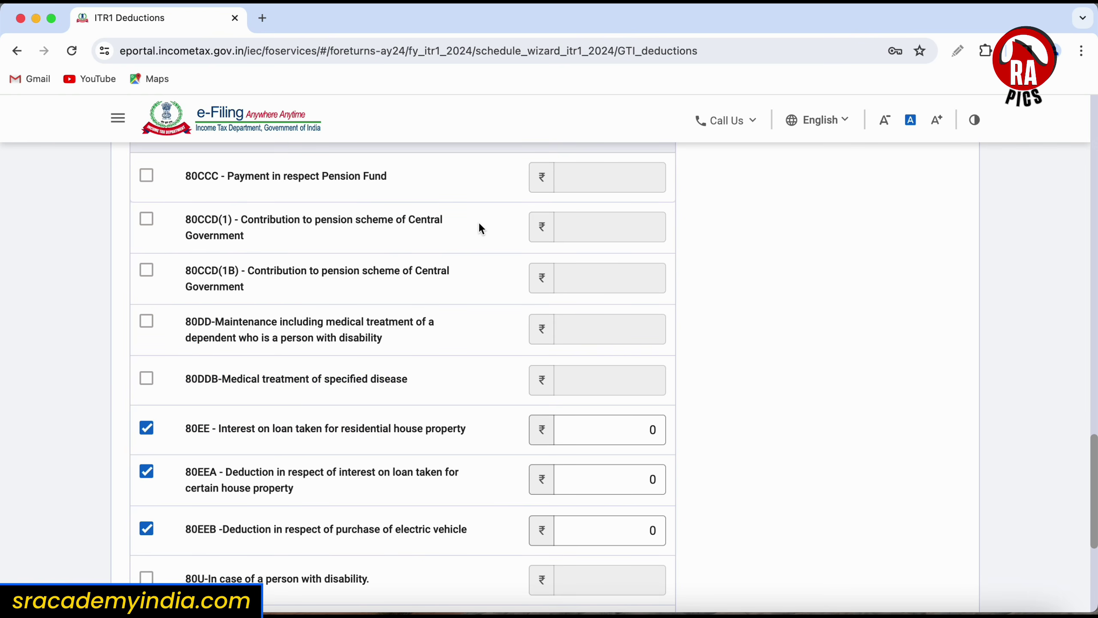
Review the other deduction types from 80CCC to 80U once more and continue to verifying the deductions
scroll(476, 304, down, 3)
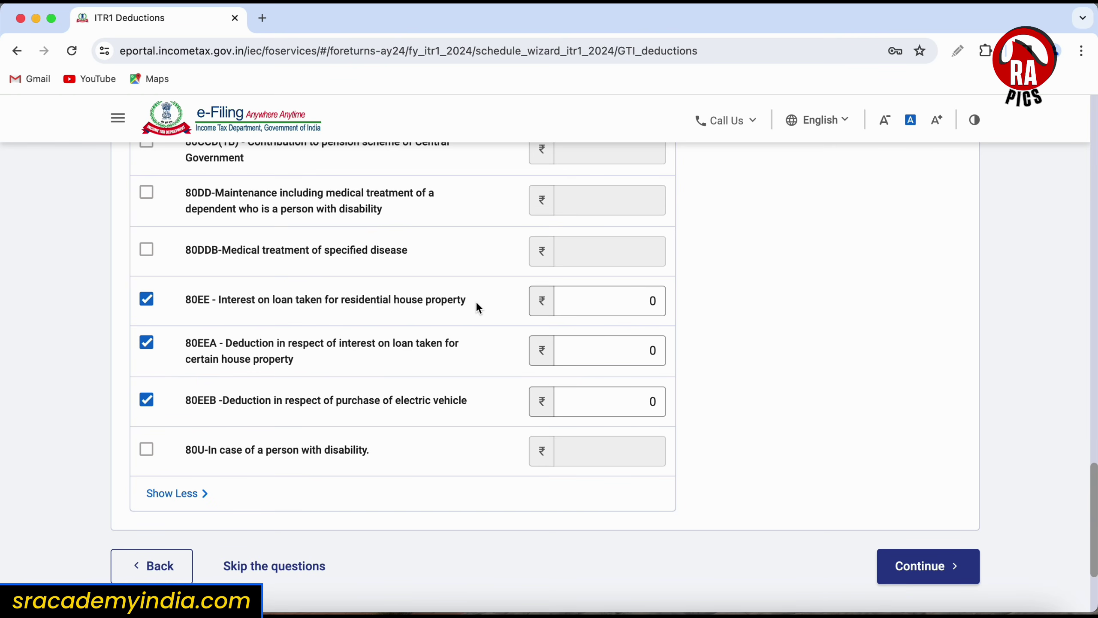
scroll(477, 307, up, 4)
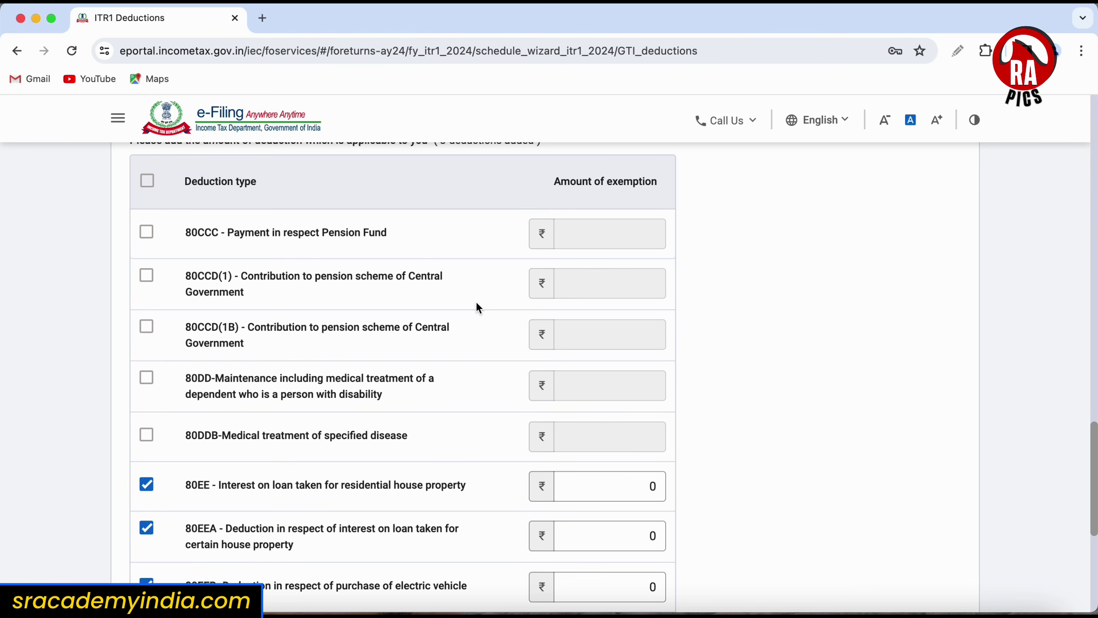
scroll(477, 303, down, 5)
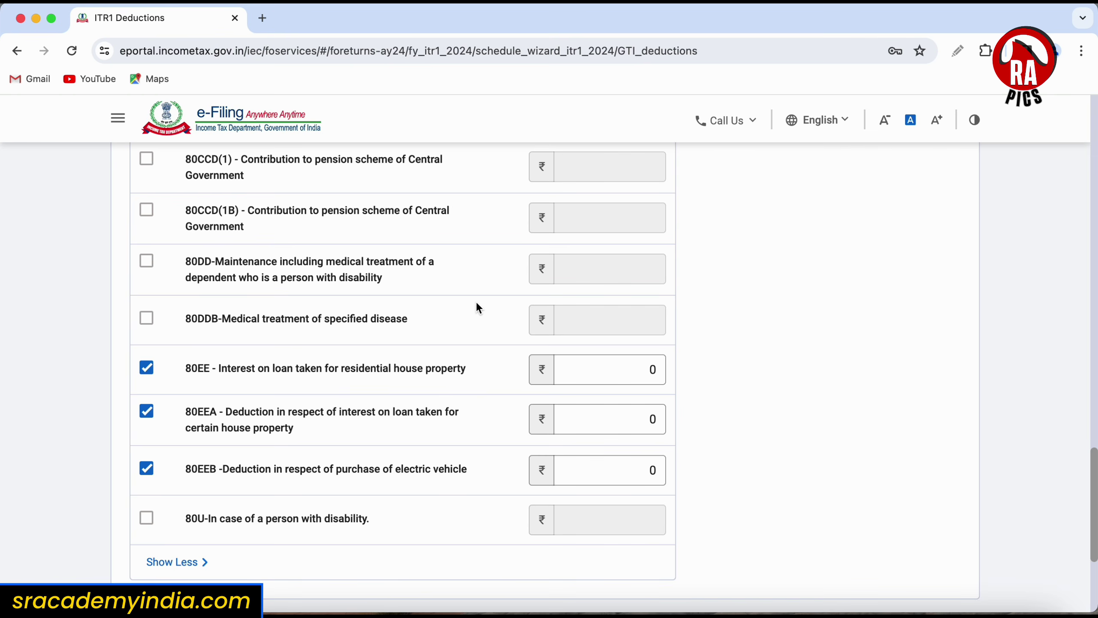
scroll(801, 330, up, 2)
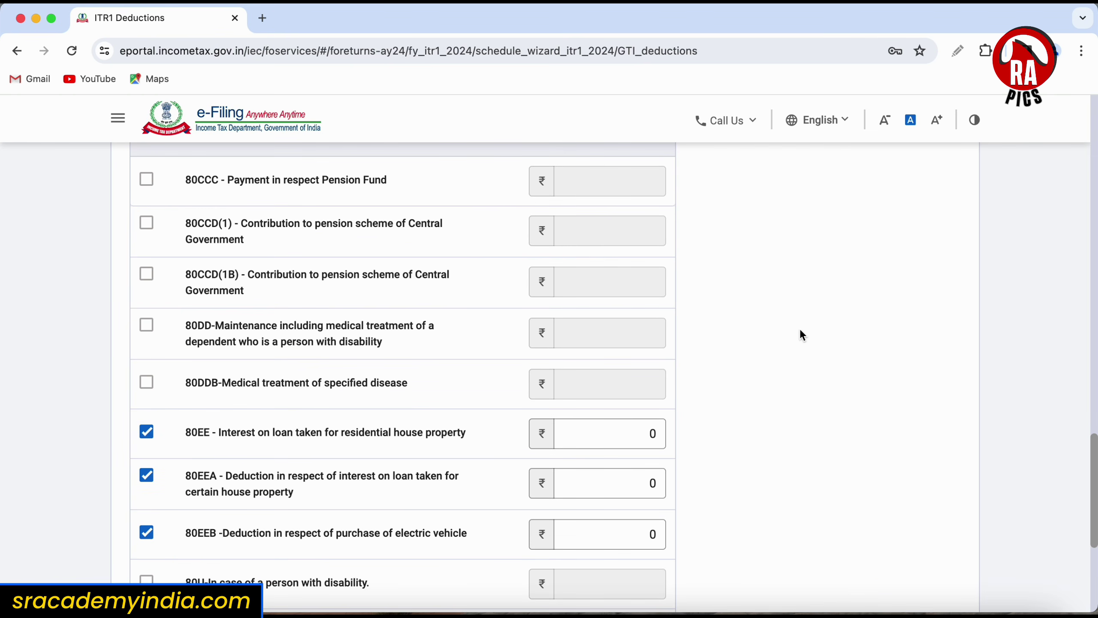
scroll(801, 331, down, 6)
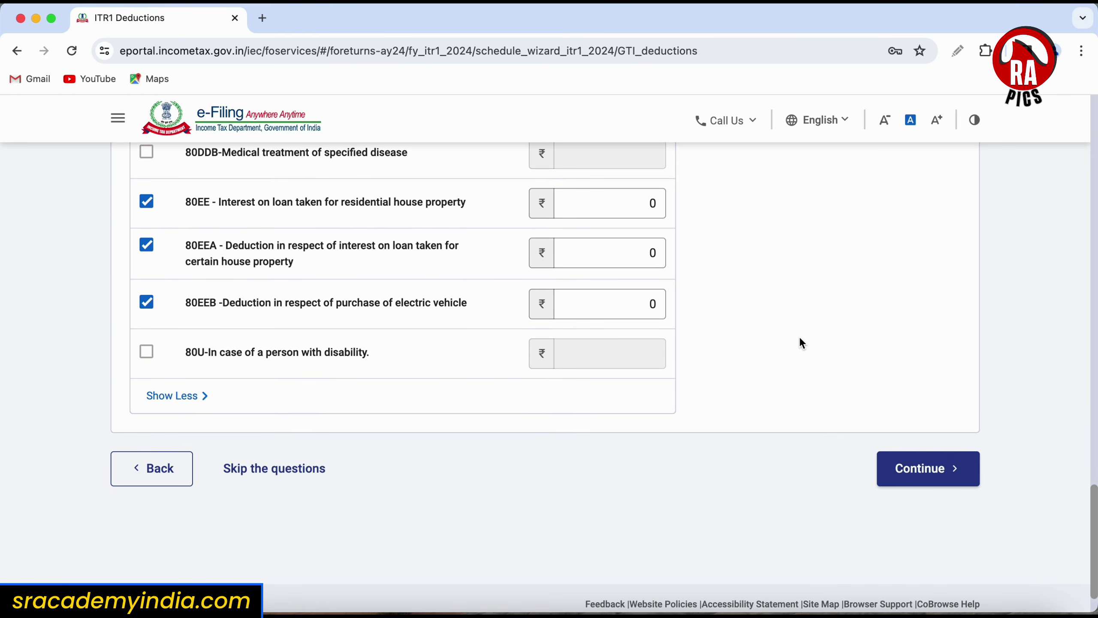
click(925, 468)
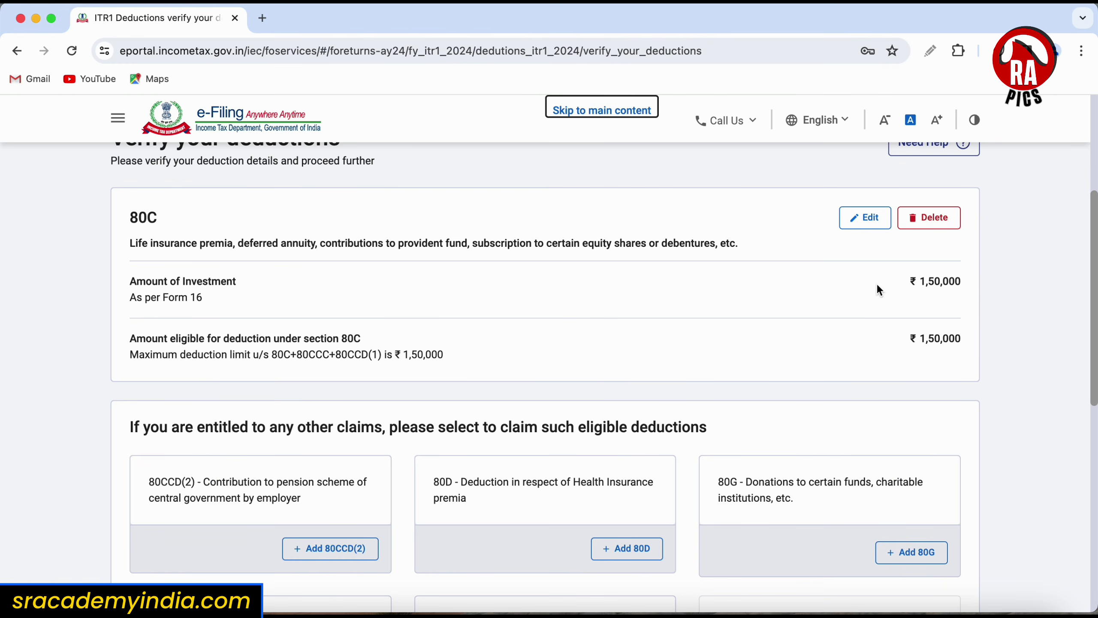
Start adding an 80D deduction and answer No to whether you or a family member excluding parents is a senior citizen
scroll(975, 290, down, 6)
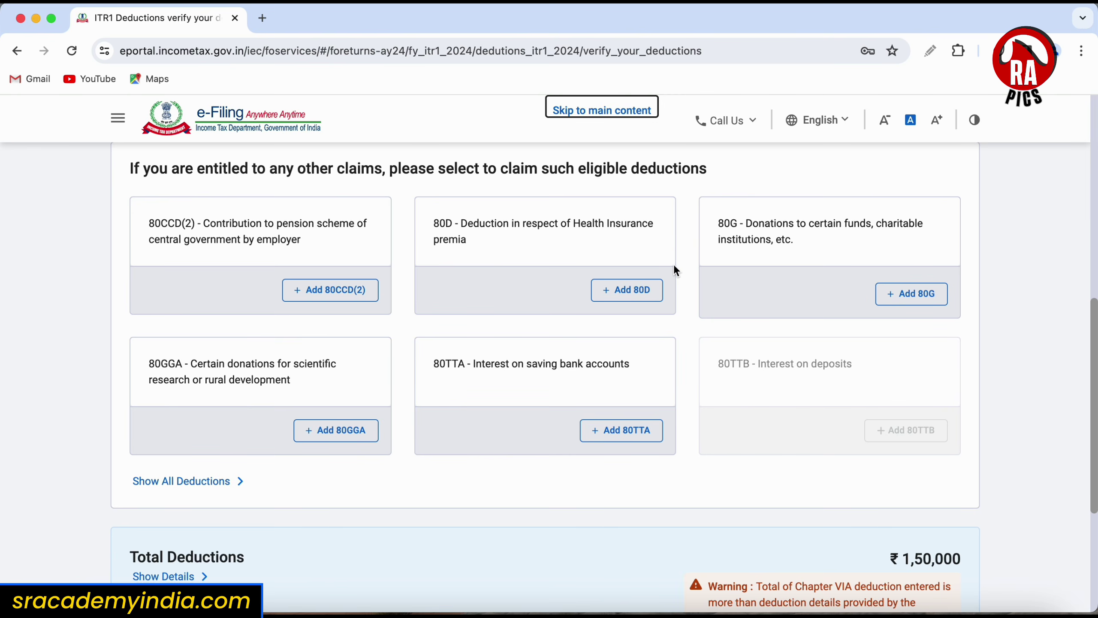
click(617, 295)
click(380, 319)
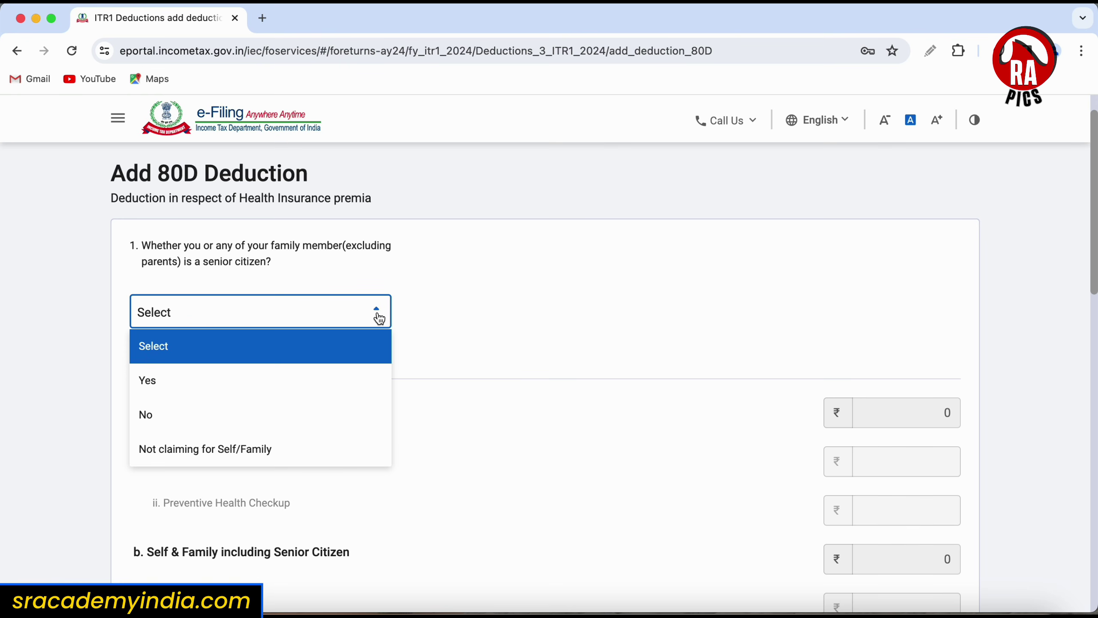
click(461, 310)
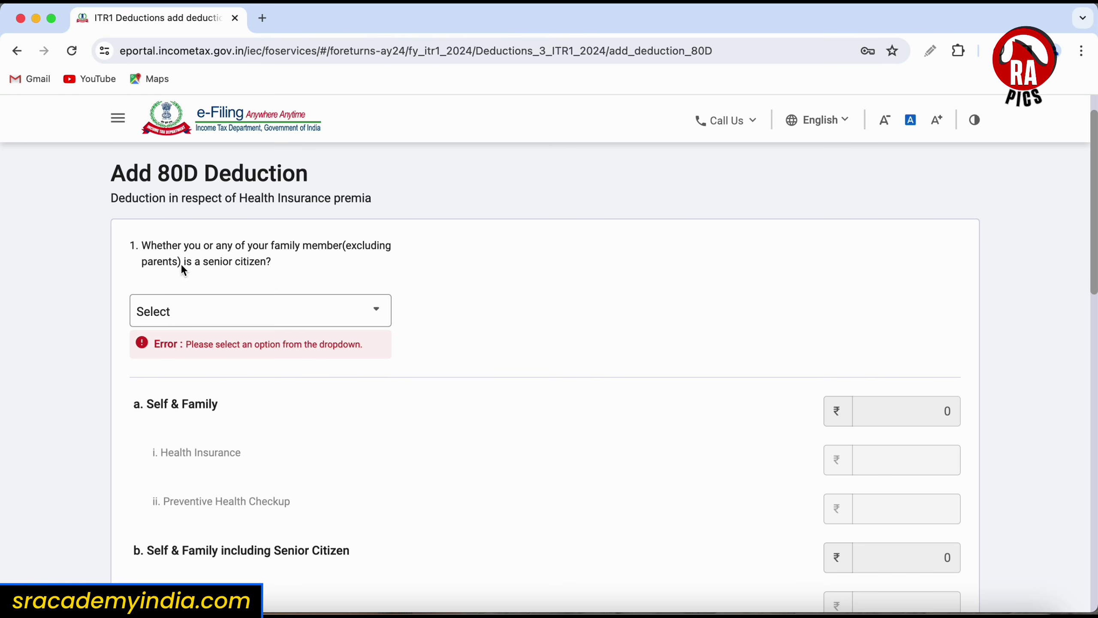
click(367, 313)
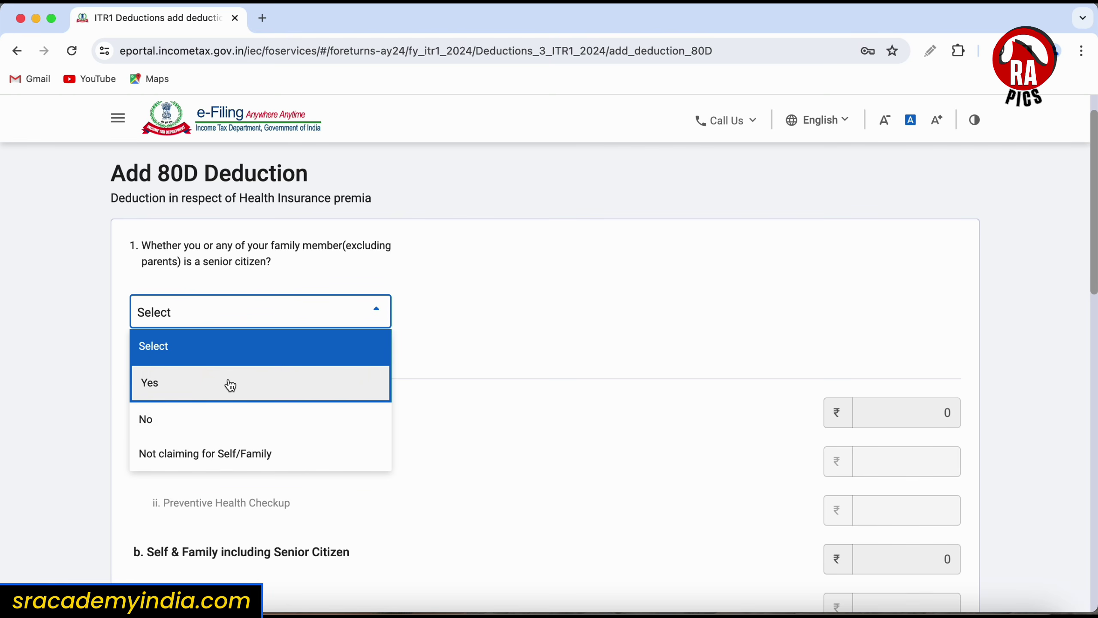
click(228, 416)
scroll(380, 184, down, 3)
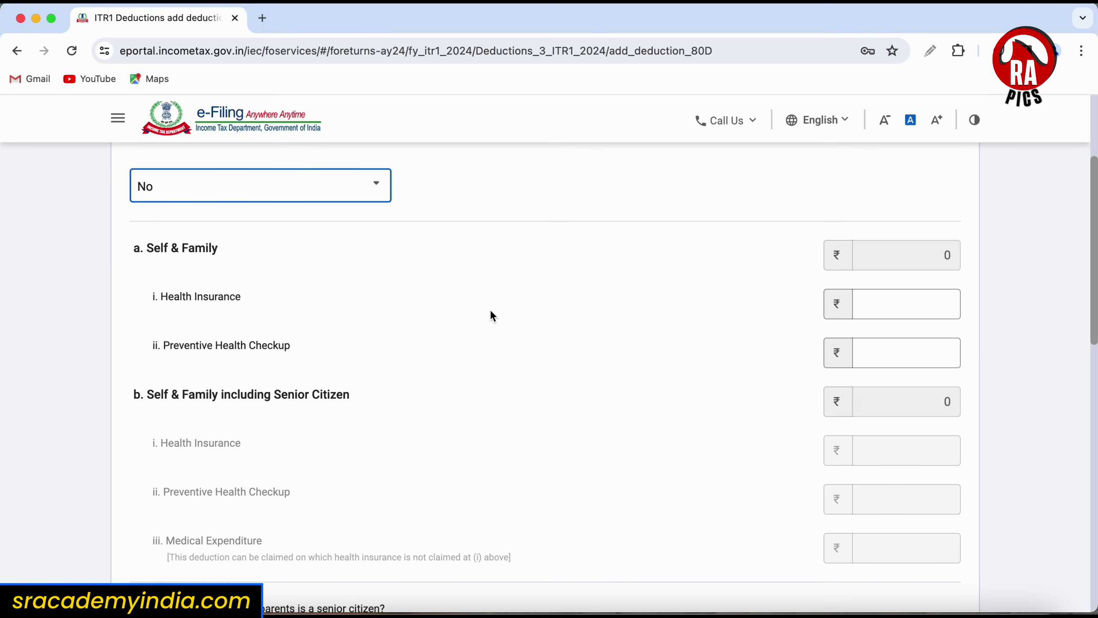
Examine the 80D amount fields for self and family, then the parents' senior-citizen question with its answer choices and amount fields
click(928, 304)
click(886, 358)
scroll(397, 260, up, 1)
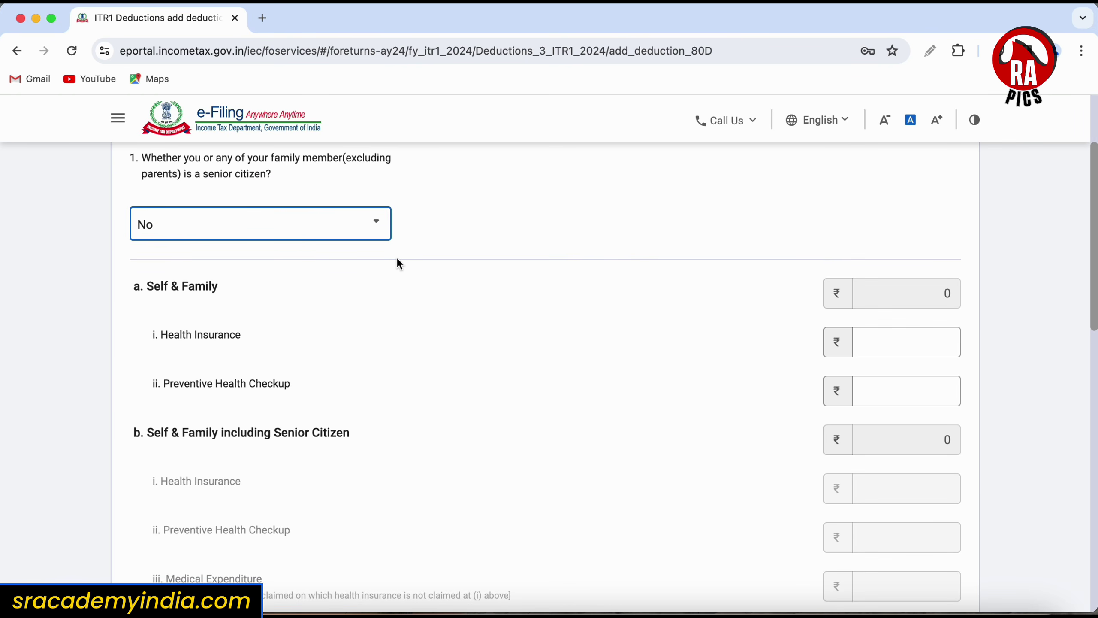
scroll(397, 260, down, 8)
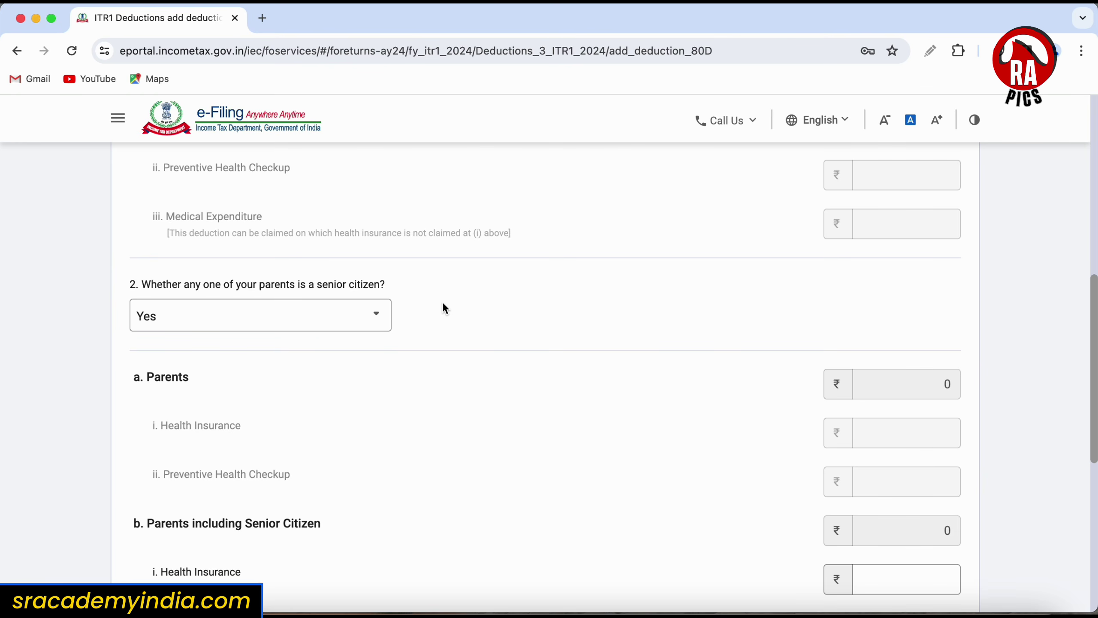
click(357, 320)
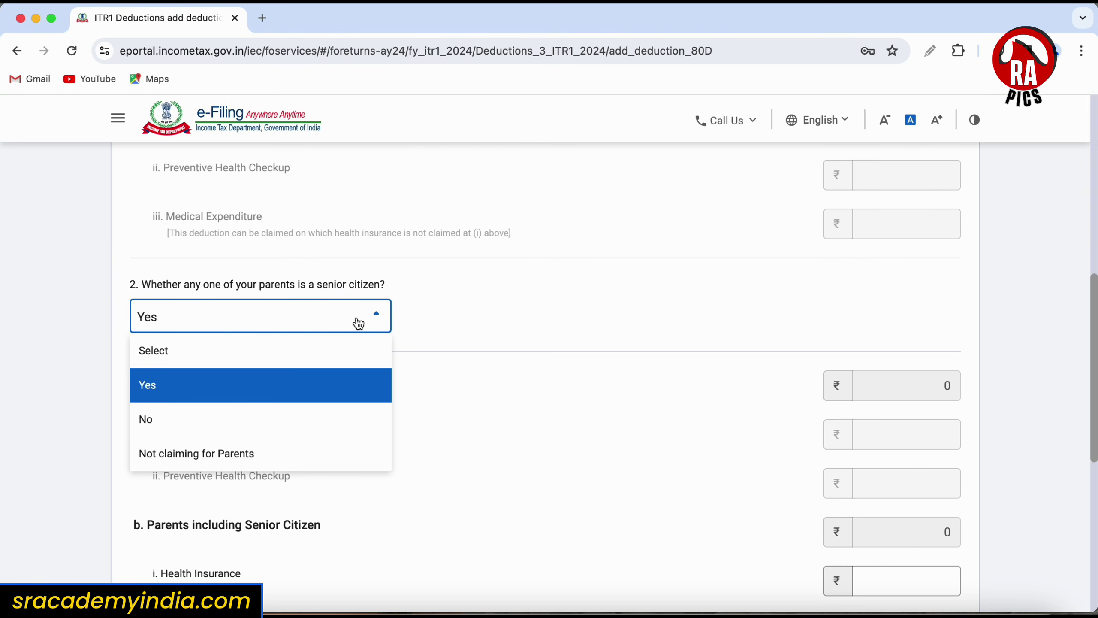
scroll(322, 257, down, 3)
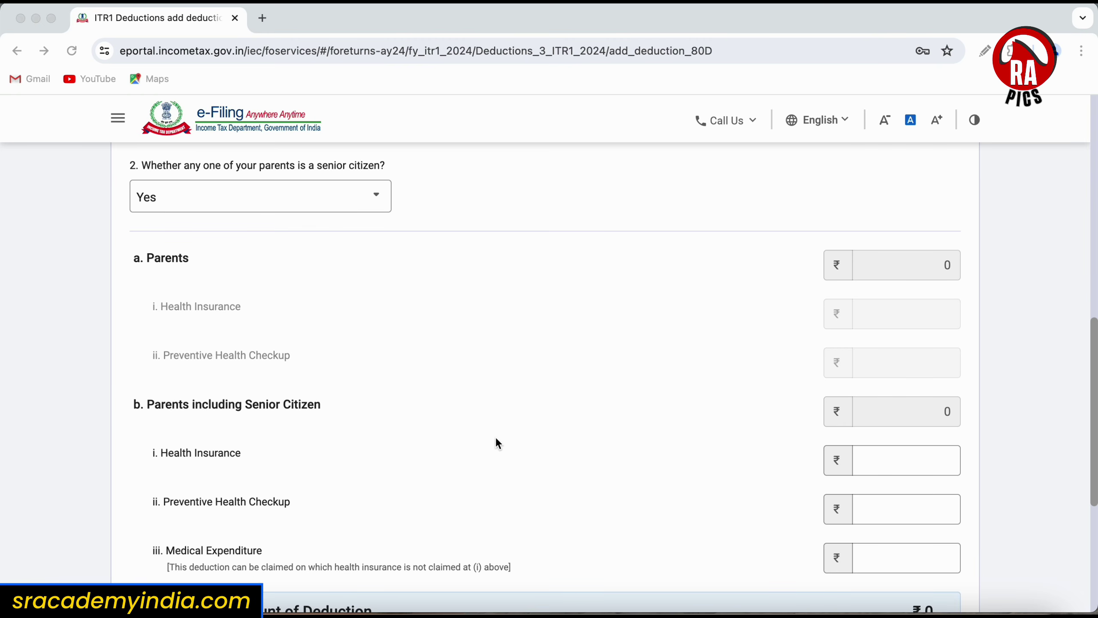
scroll(496, 439, down, 3)
scroll(713, 360, up, 1)
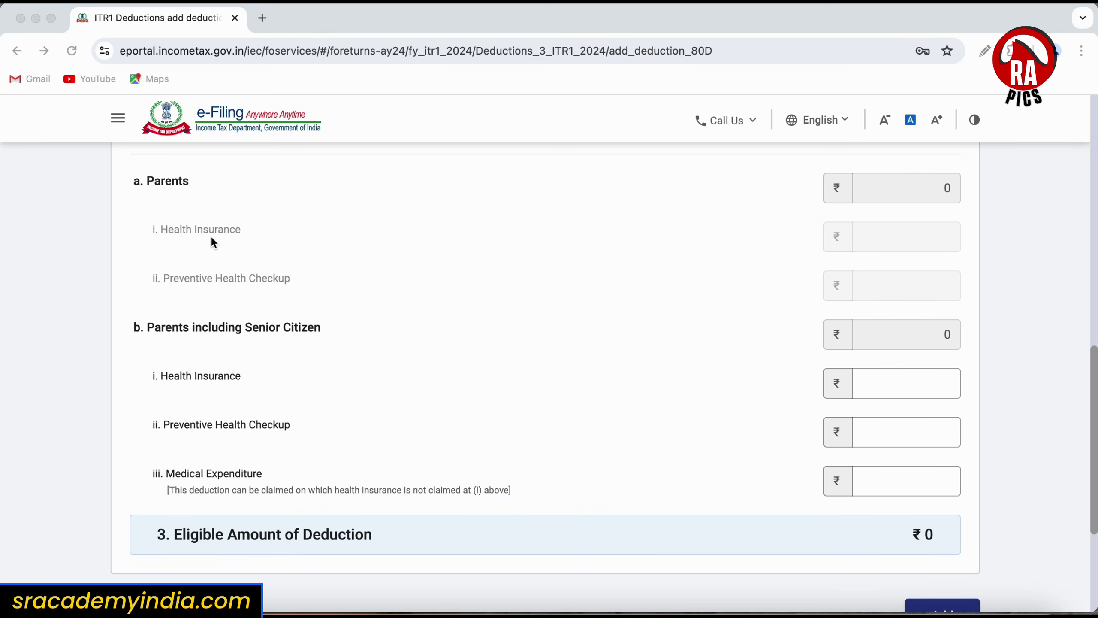
Reread the 80D form from the parents section back up to the self and family questions and amount fields
scroll(474, 362, up, 5)
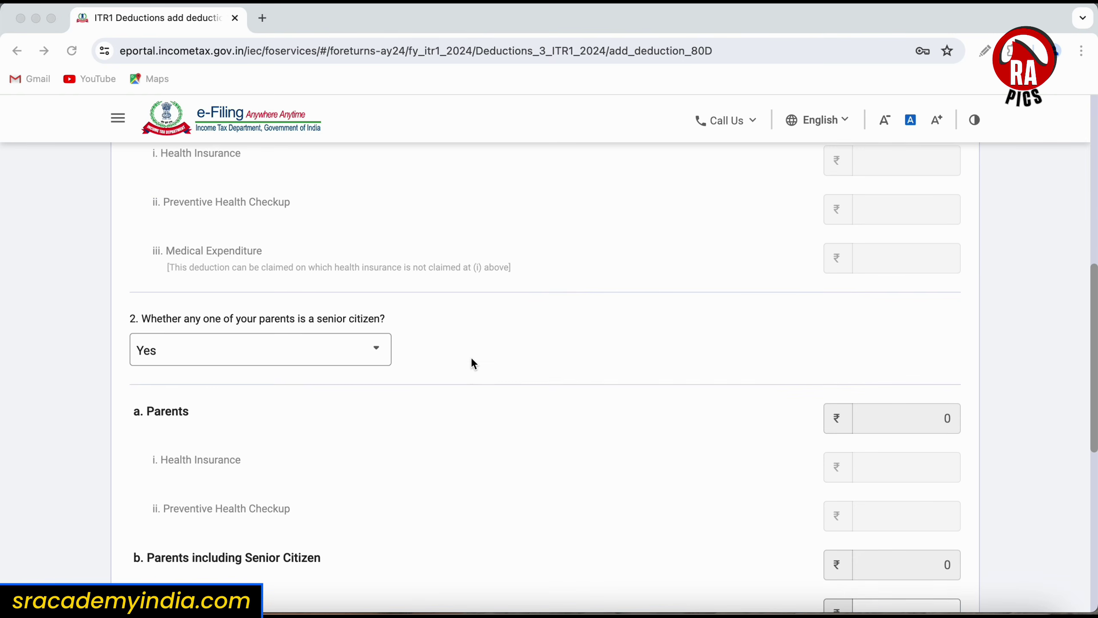
scroll(473, 361, up, 7)
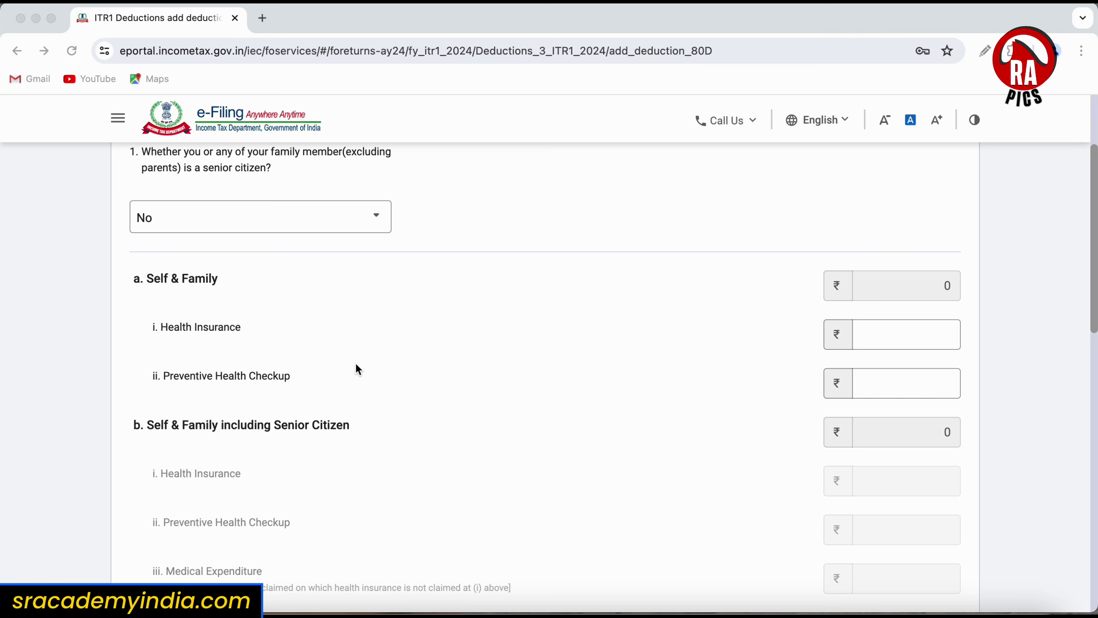
scroll(356, 364, down, 3)
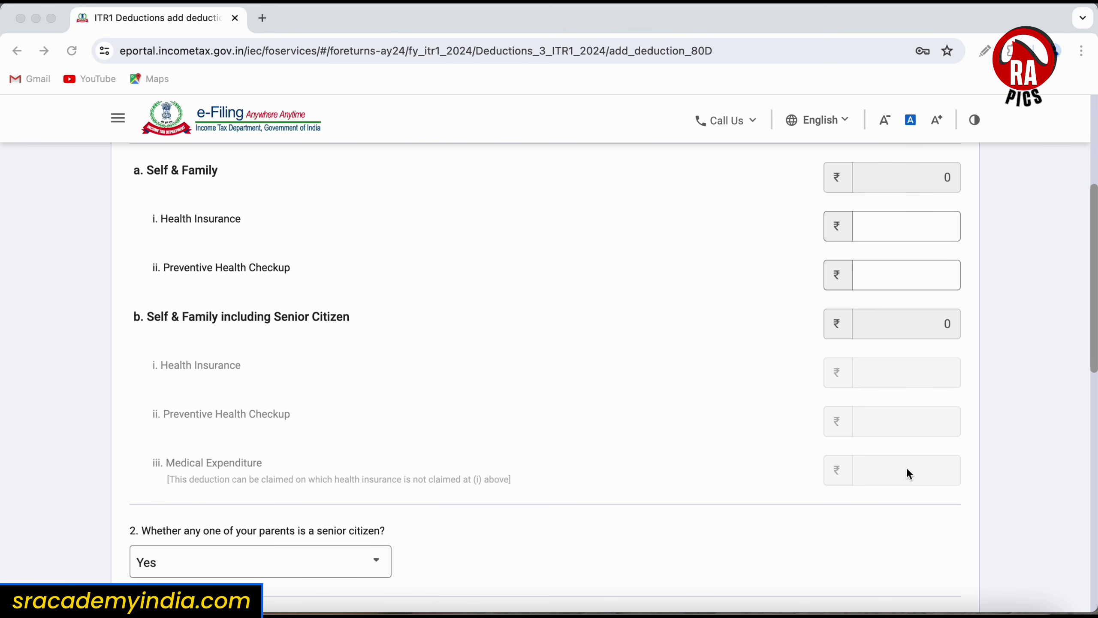
scroll(896, 366, up, 5)
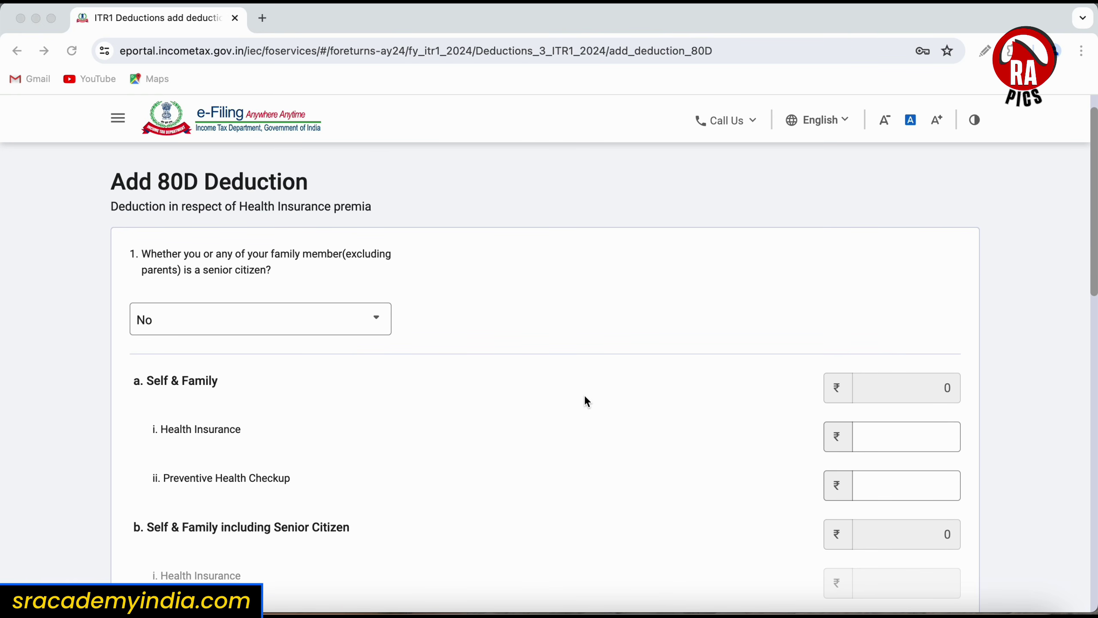
scroll(584, 395, down, 5)
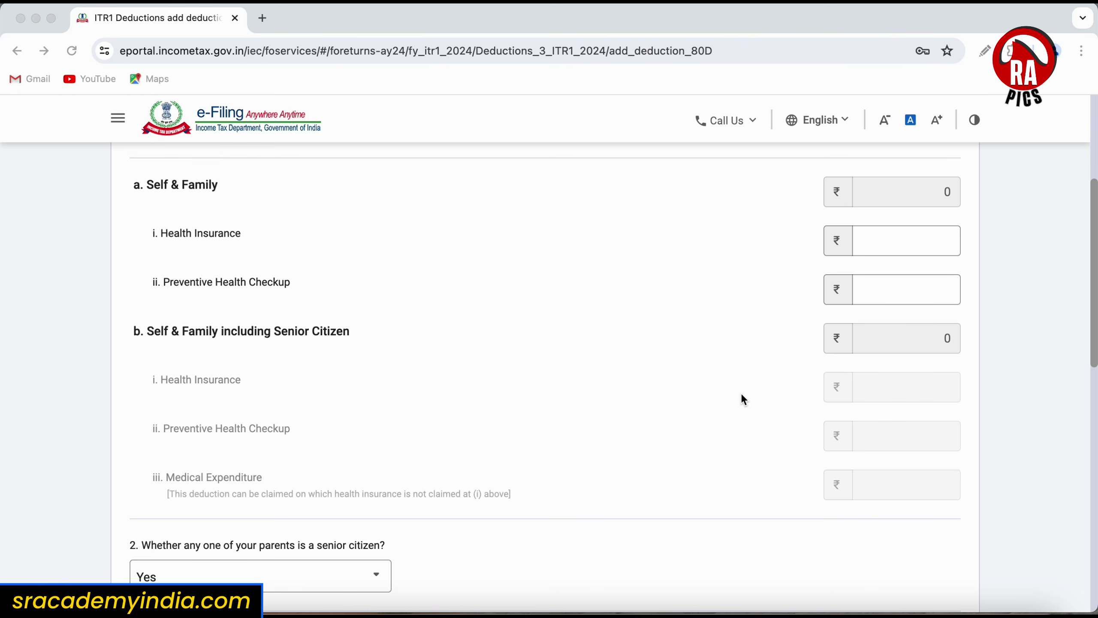
scroll(742, 396, down, 9)
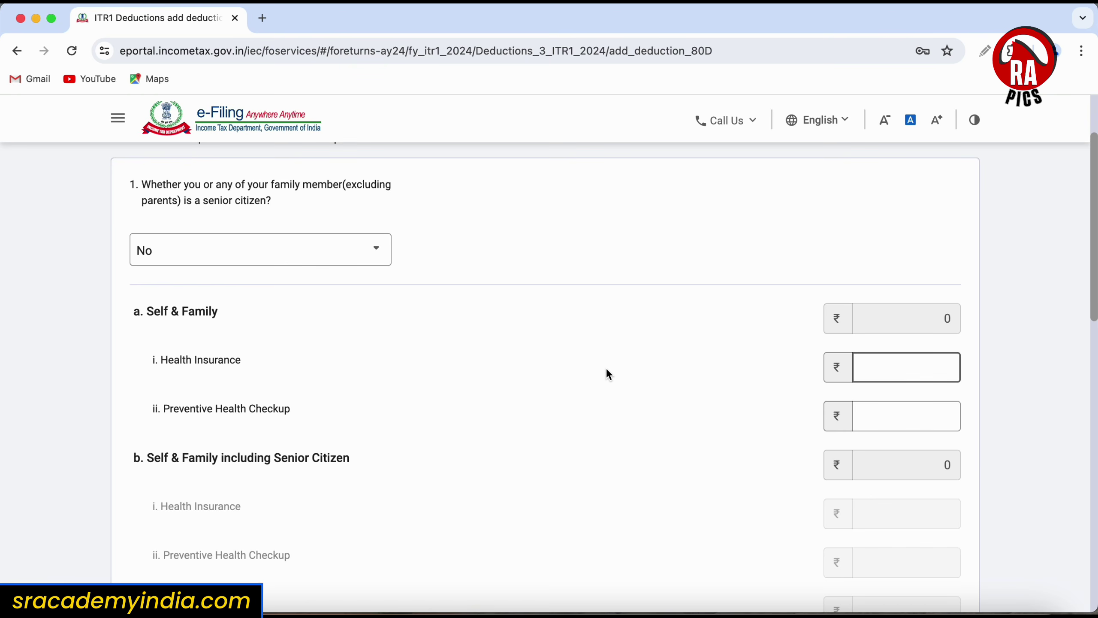
Enter 25000 as the self and family health insurance amount and answer the parents question with Not claiming for Parents
text(25000)
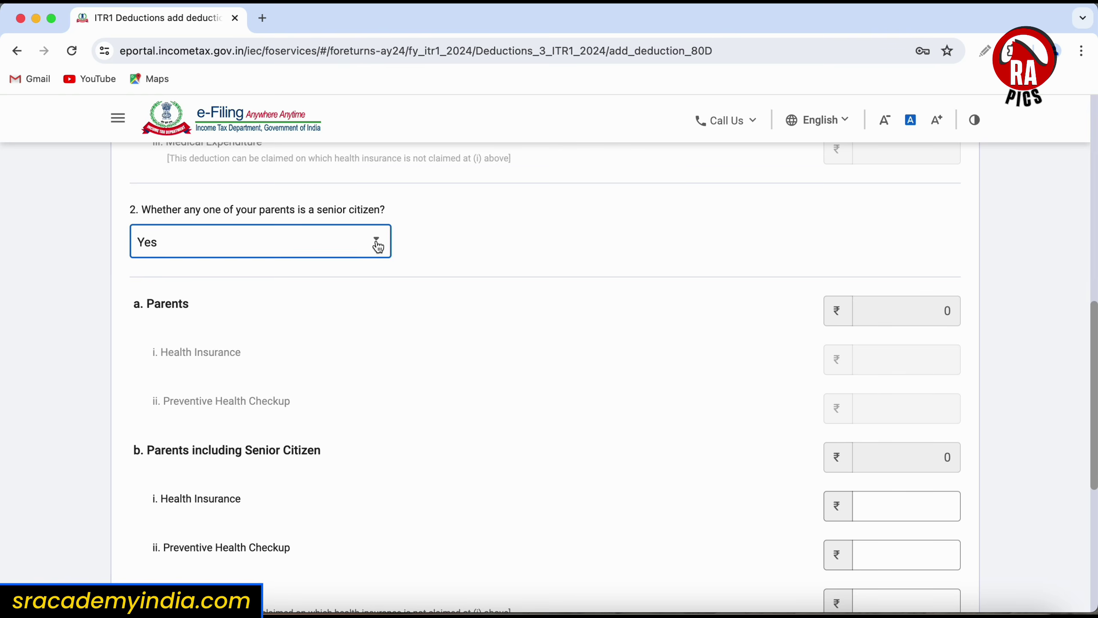
click(379, 242)
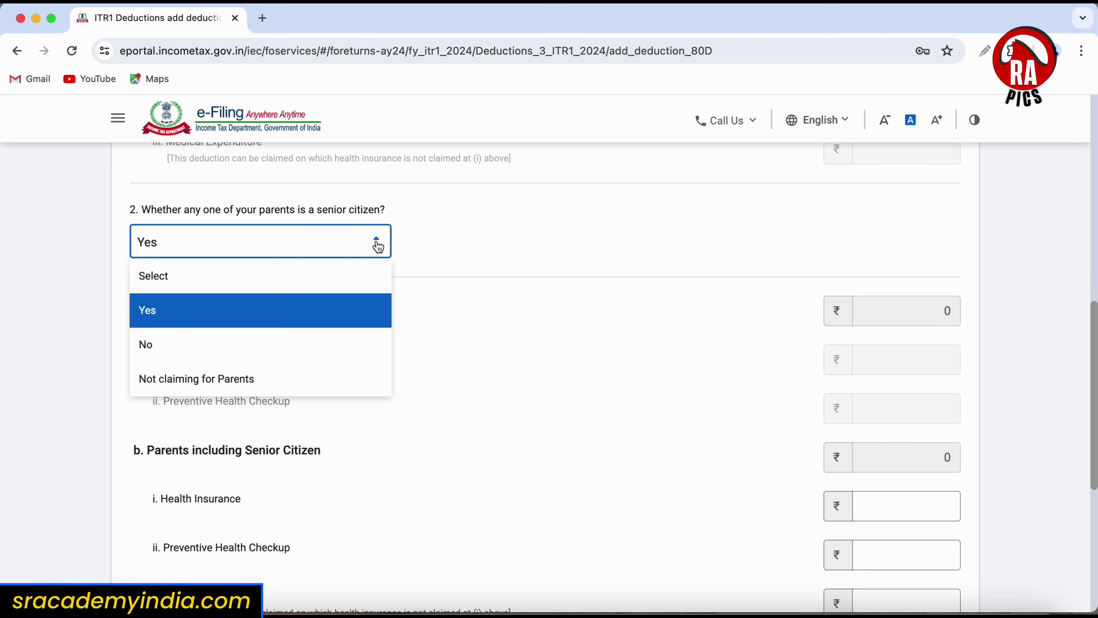
click(282, 376)
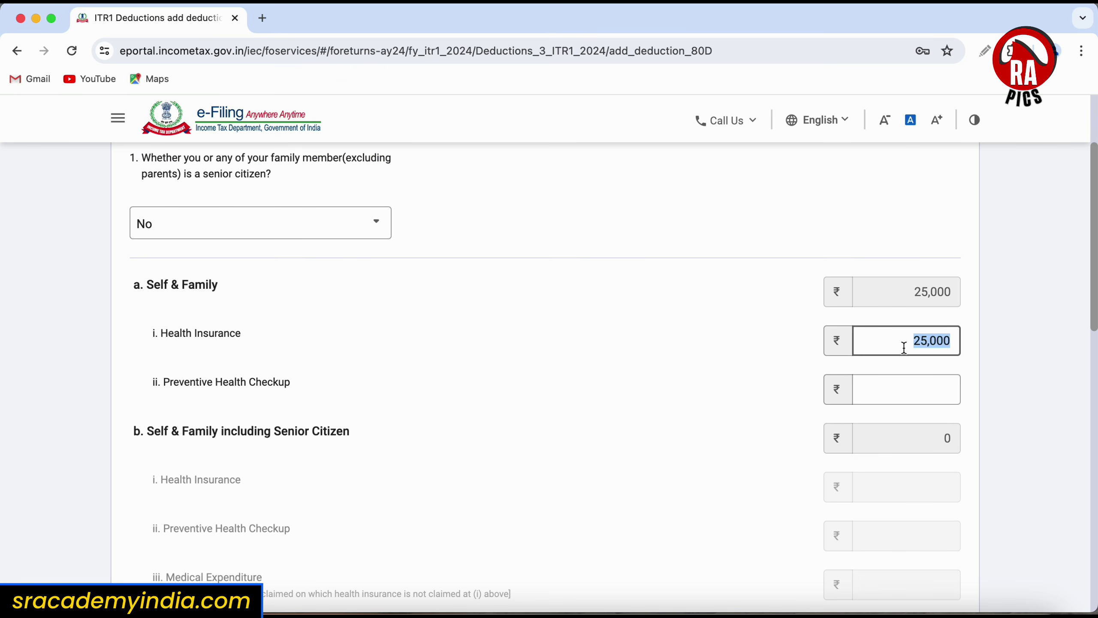
Change the self and family health insurance amount to 56,000, check the eligible deduction, and add the 80D deduction
text(560000)
key(BackSpace)
click(1035, 363)
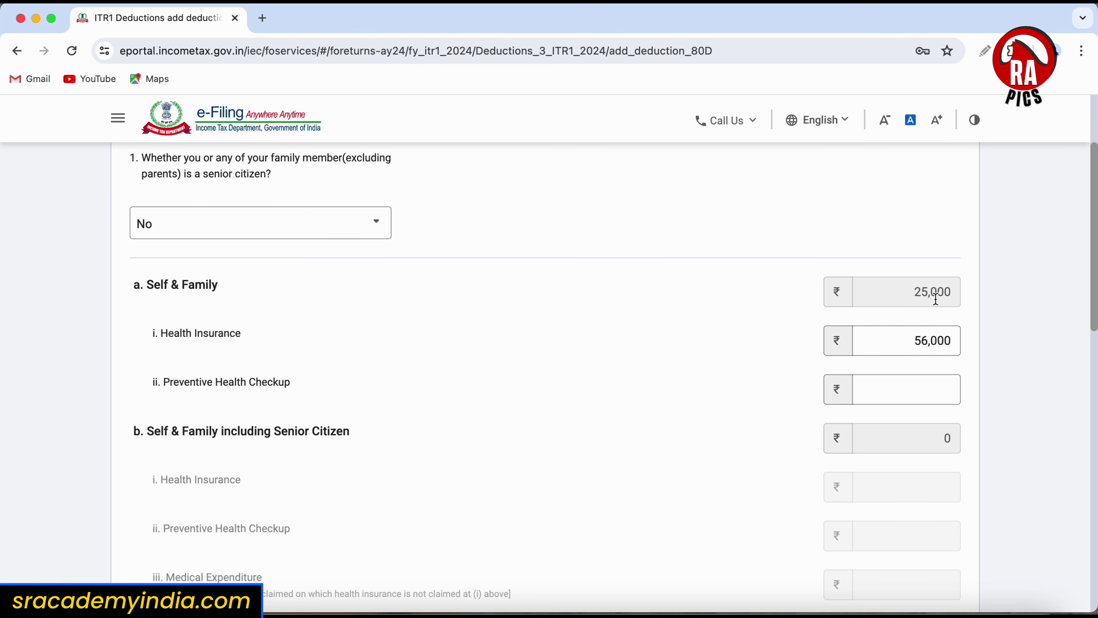
scroll(583, 346, down, 8)
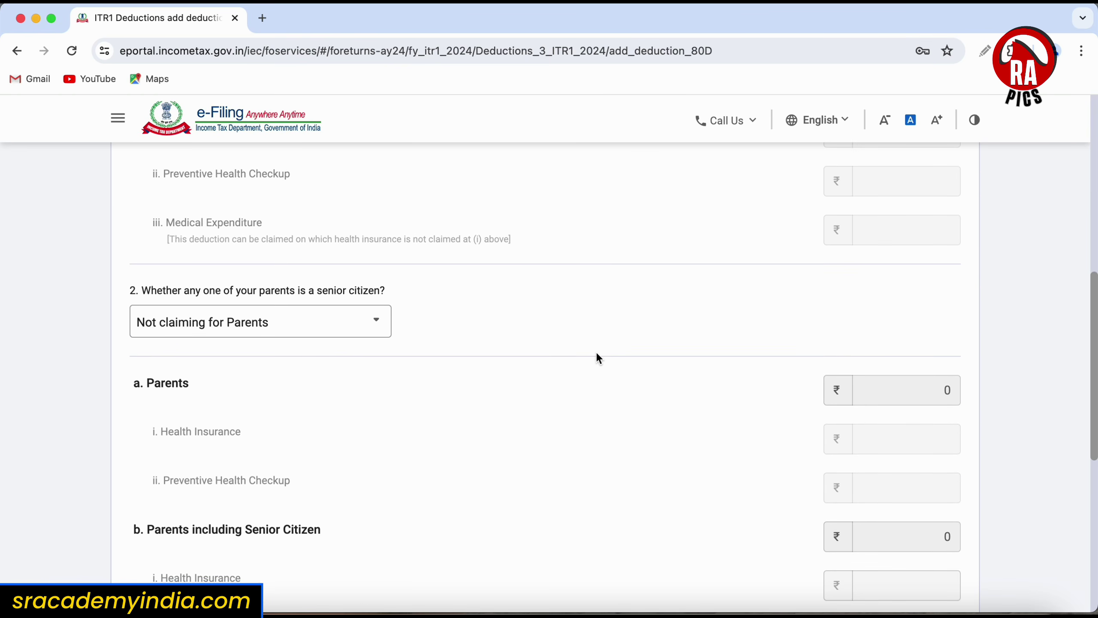
scroll(595, 352, down, 6)
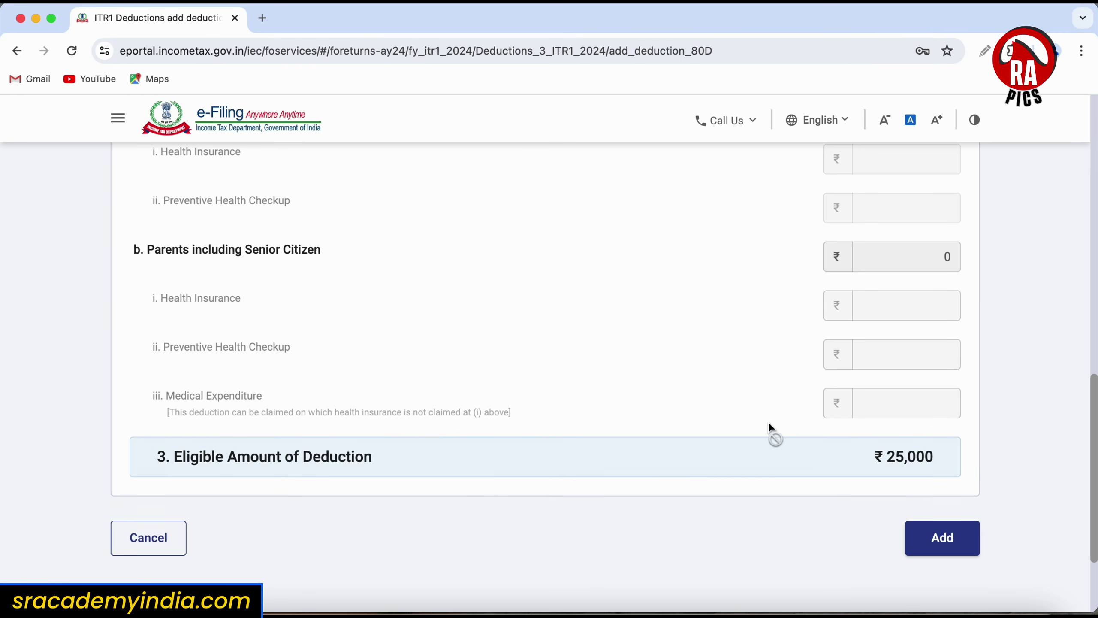
click(944, 540)
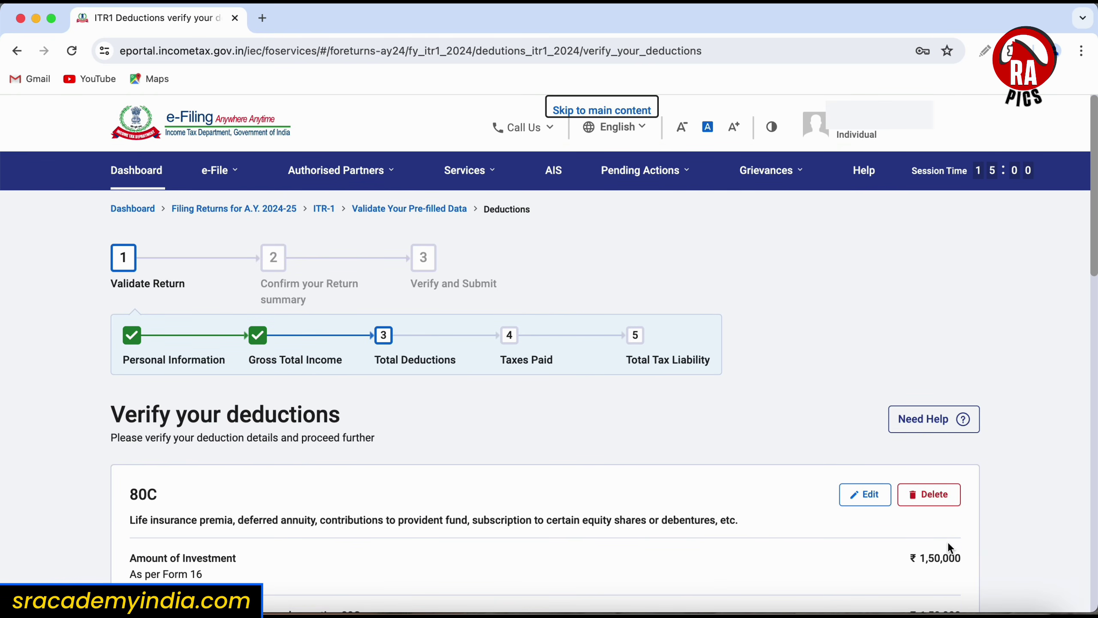
Review the 80D entry, remaining claim options and total deductions, and open the form for adding an 80TTA deduction
scroll(949, 546, down, 8)
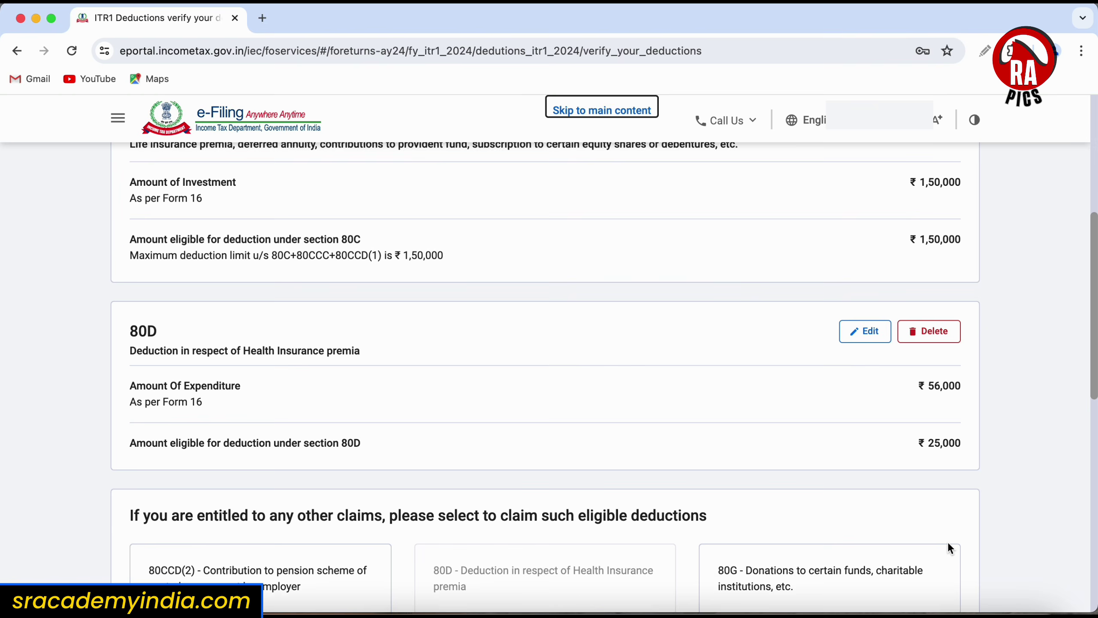
scroll(947, 542, down, 1)
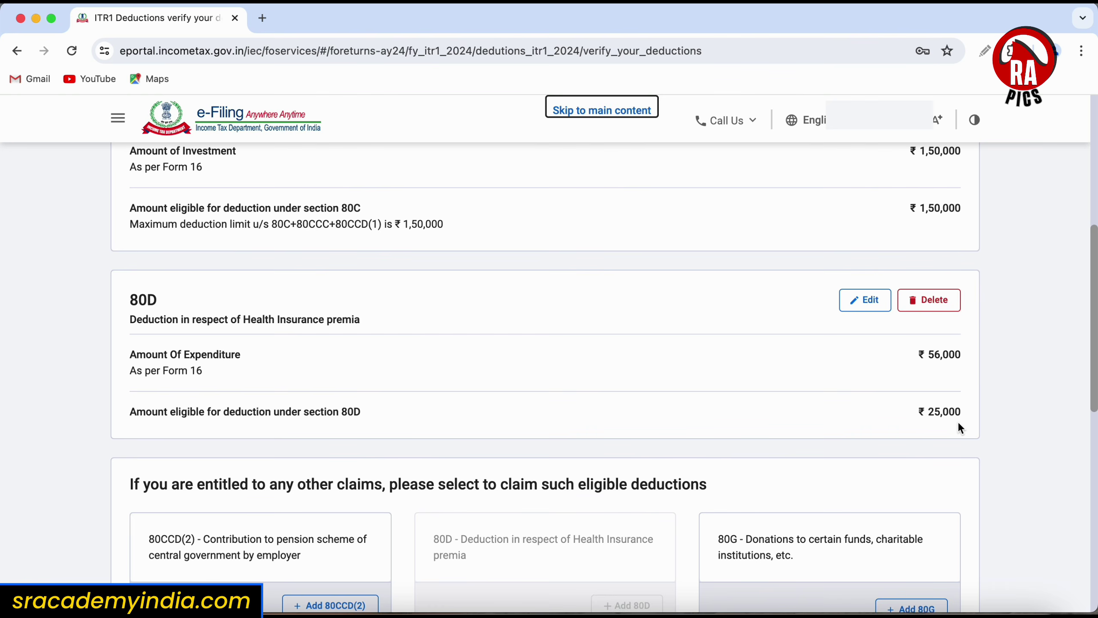
scroll(957, 423, down, 1)
scroll(411, 301, down, 2)
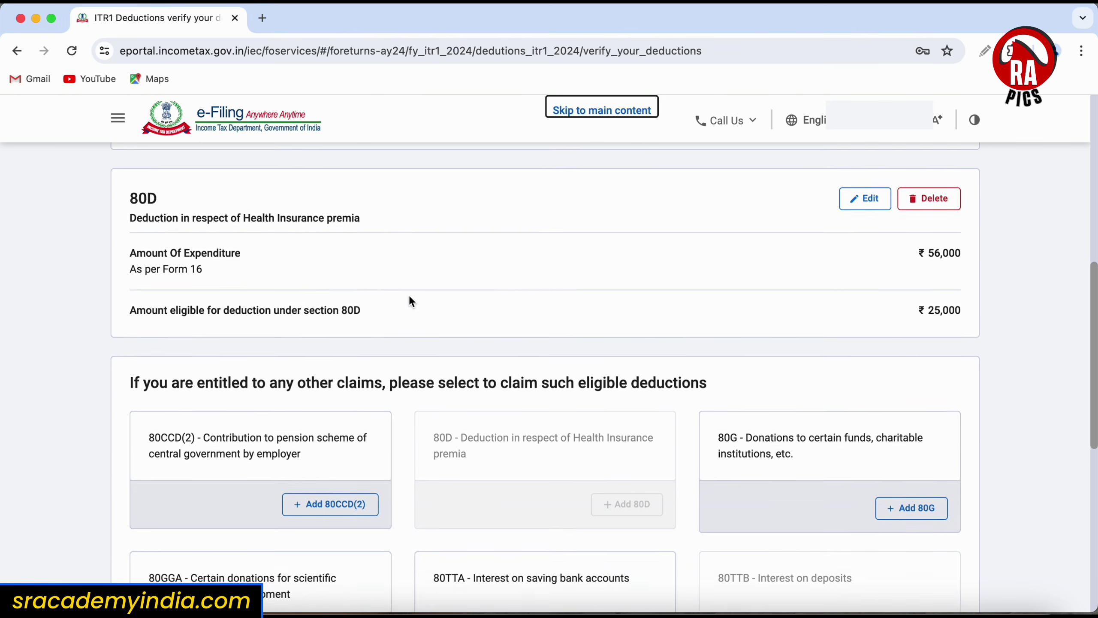
scroll(411, 301, down, 6)
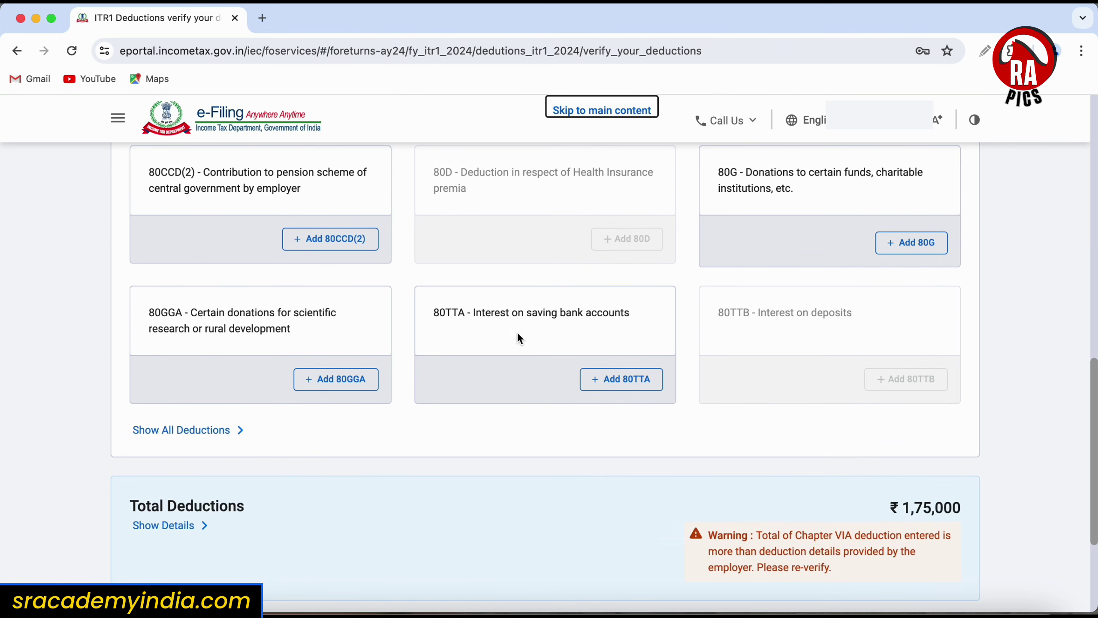
scroll(616, 339, down, 2)
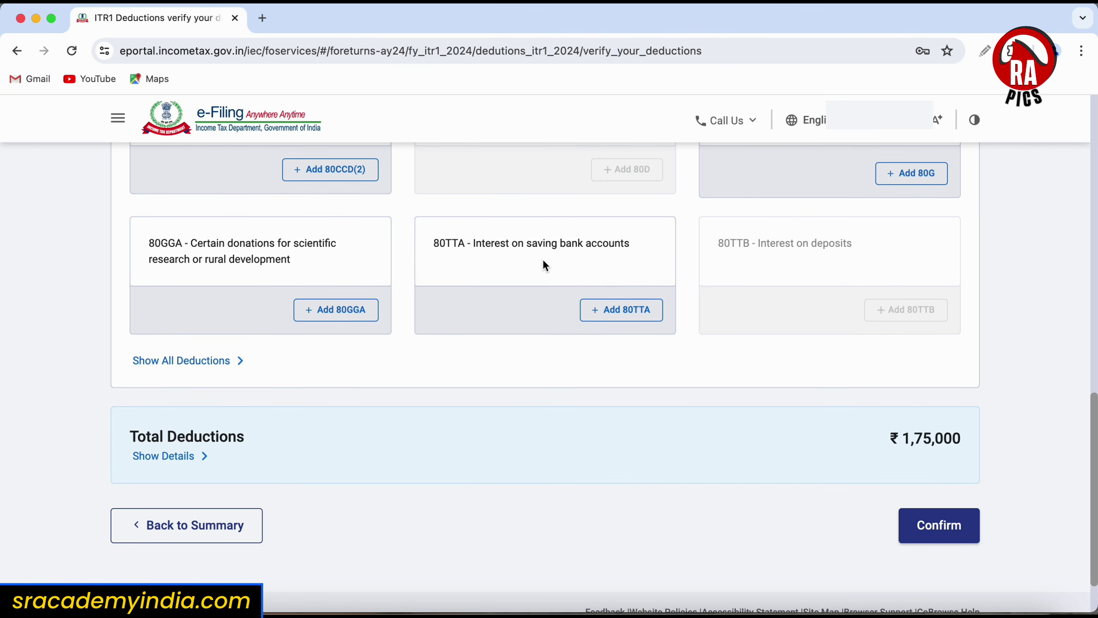
click(614, 320)
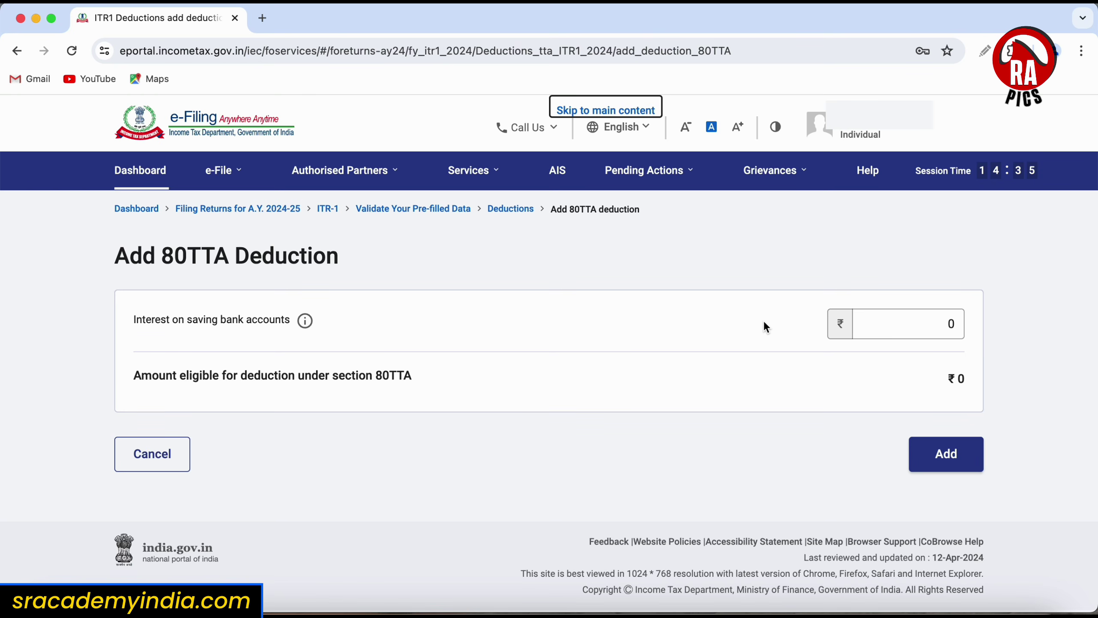
Enter 15000 as the interest on saving bank accounts and add the 80TTA deduction
click(947, 324)
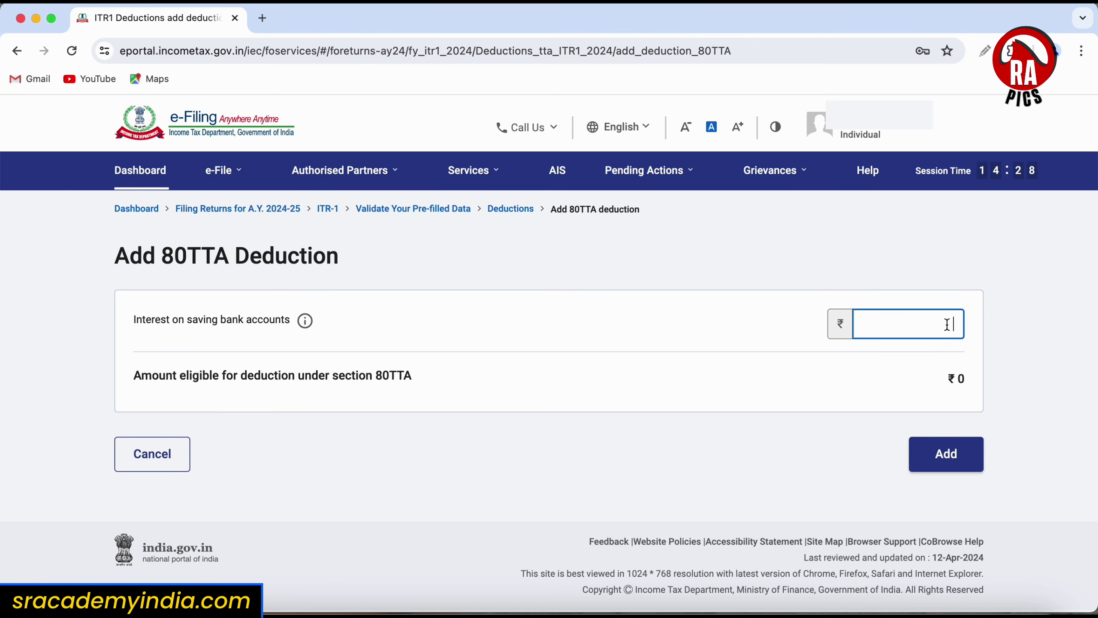
text(15000)
click(1031, 375)
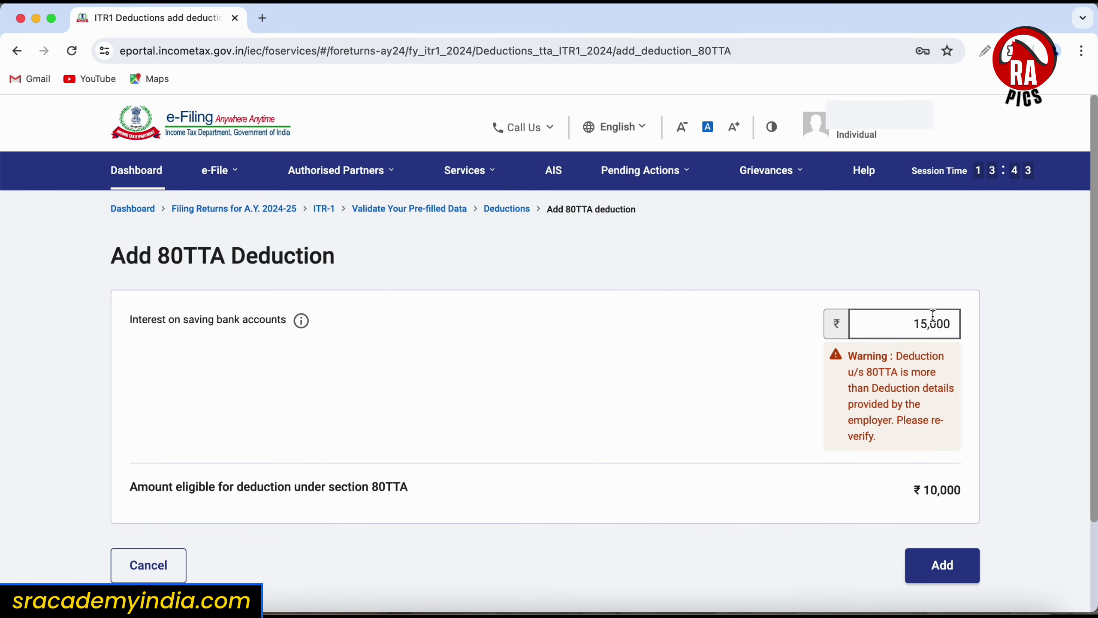
click(944, 564)
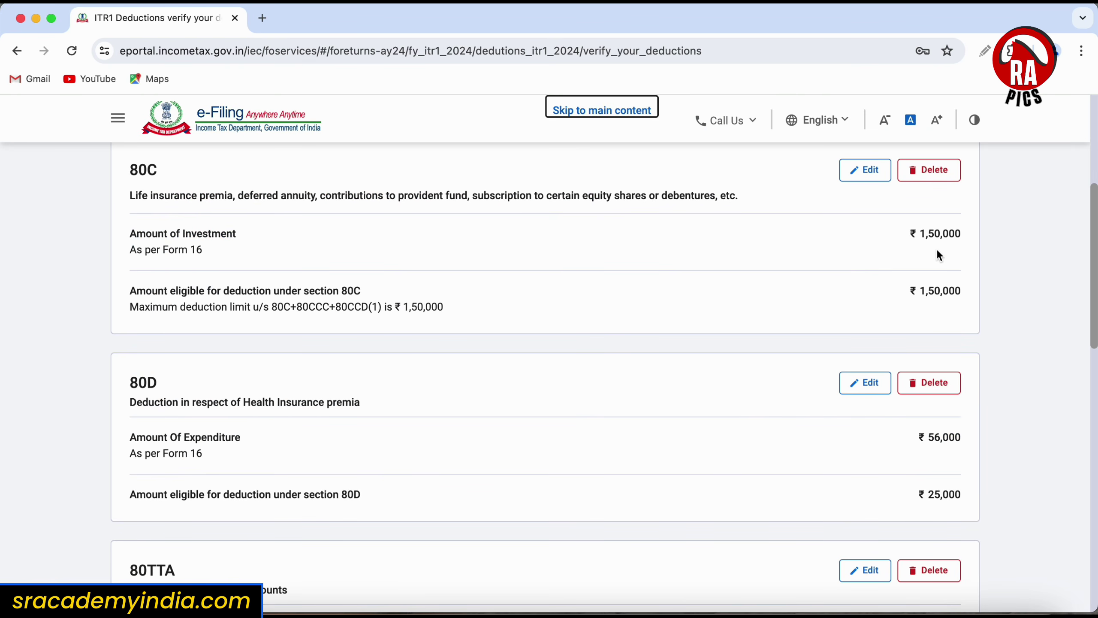
Review the 80C, 80D and 80TTA entries, the remaining claim options and the total deductions
scroll(1037, 355, down, 4)
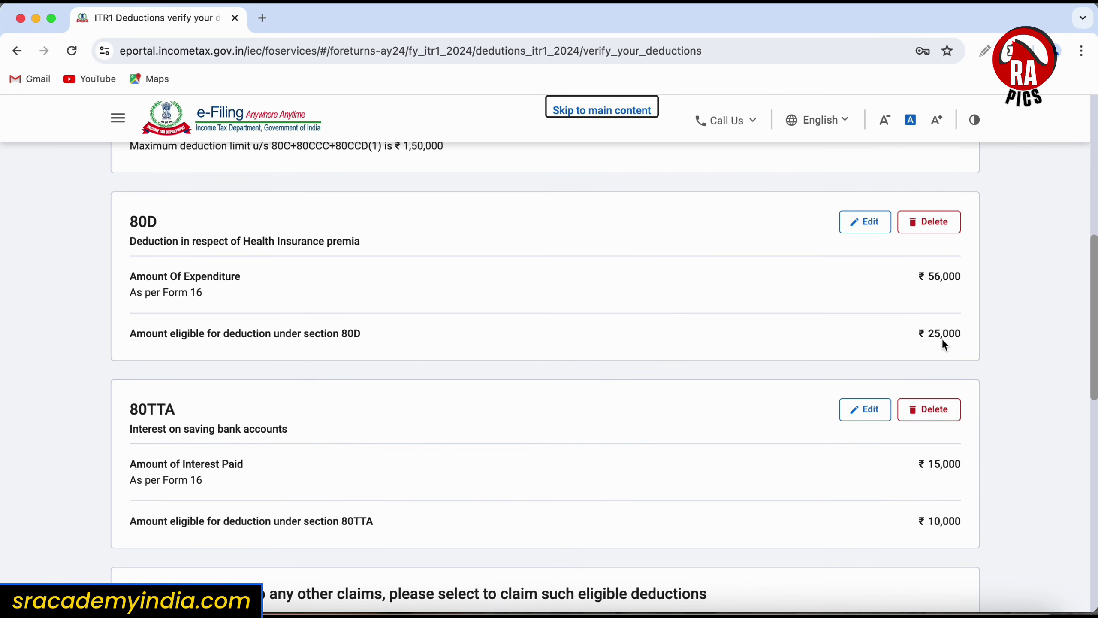
scroll(1031, 388, down, 6)
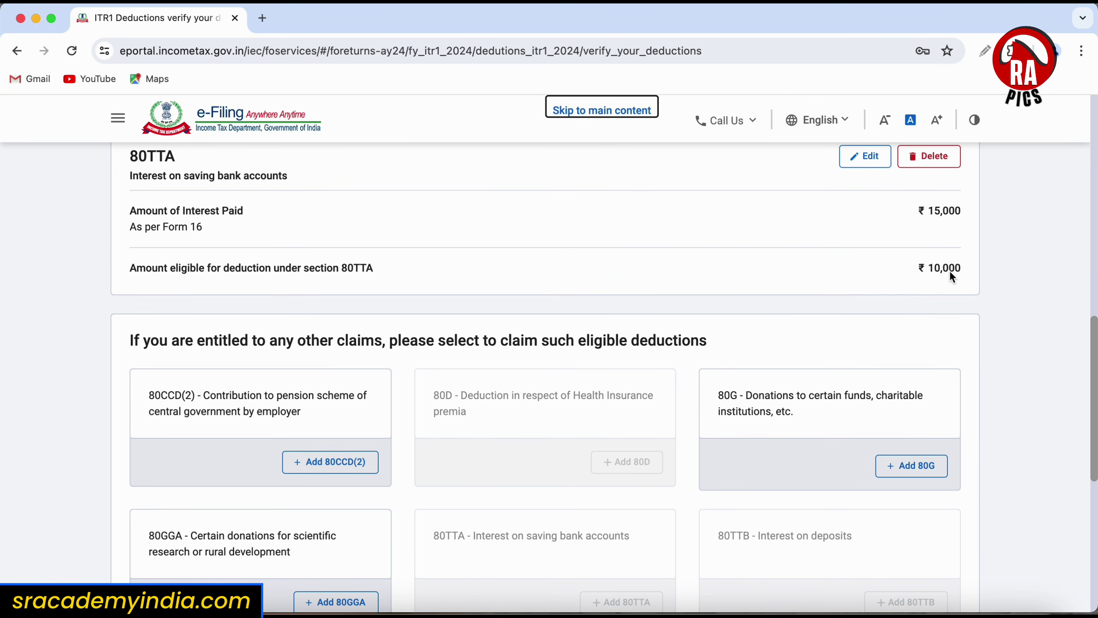
scroll(734, 344, down, 4)
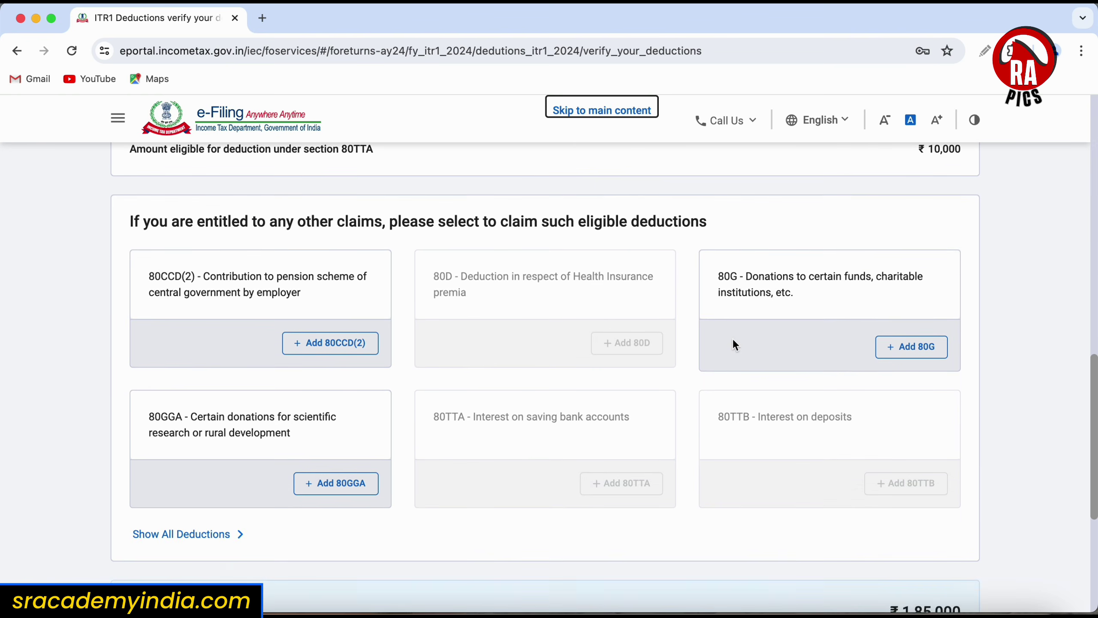
scroll(735, 345, down, 3)
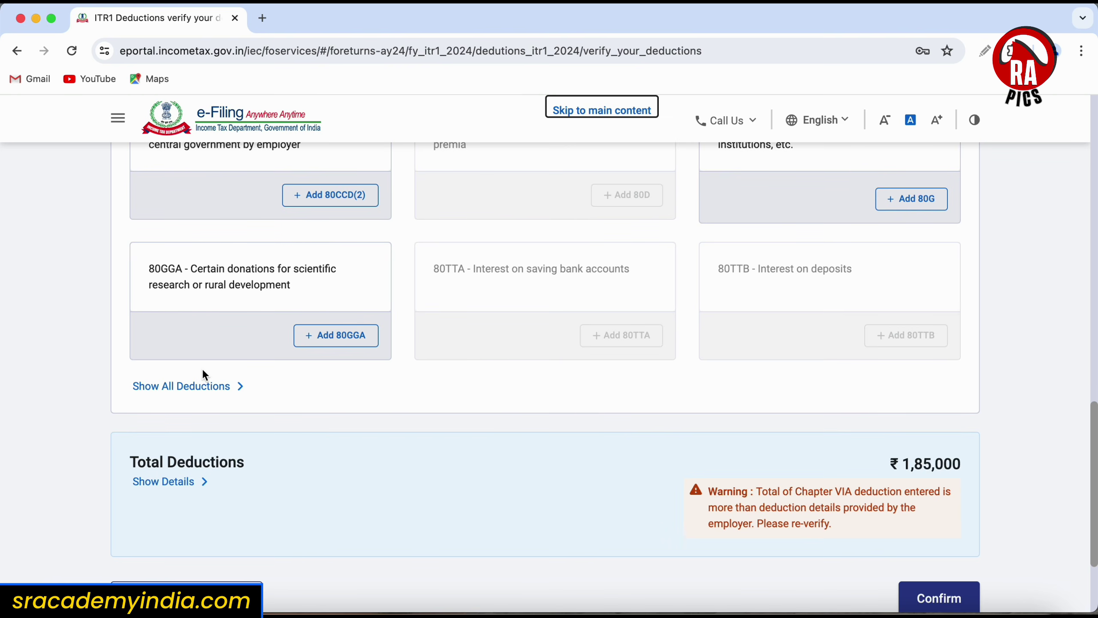
Show all deductions and read through the full list of sections available to claim, down to the total
click(224, 386)
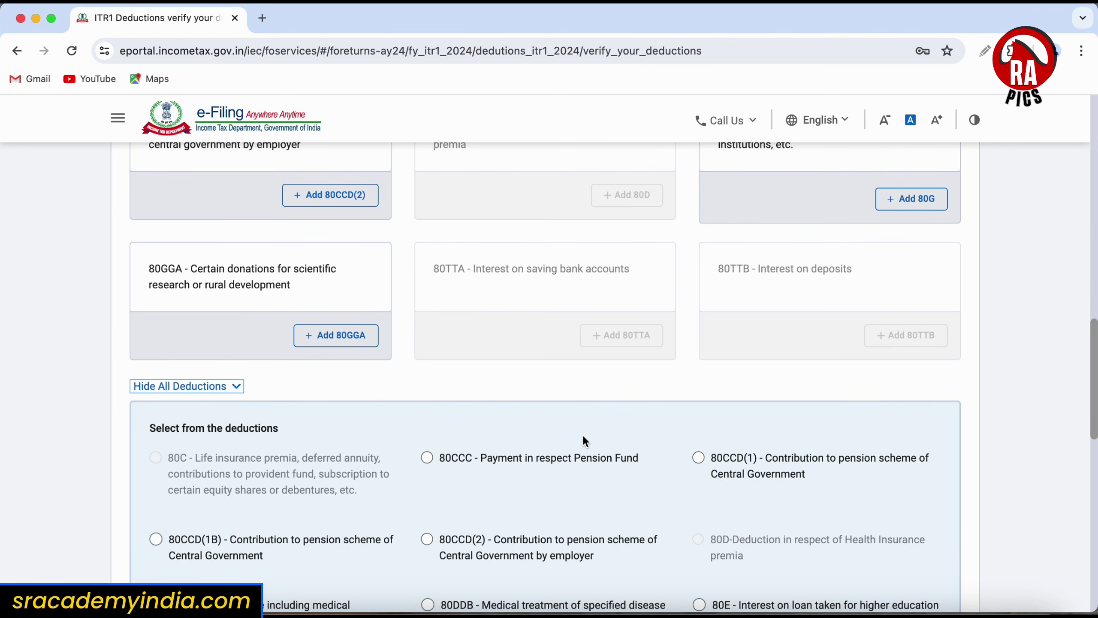
scroll(584, 438, down, 5)
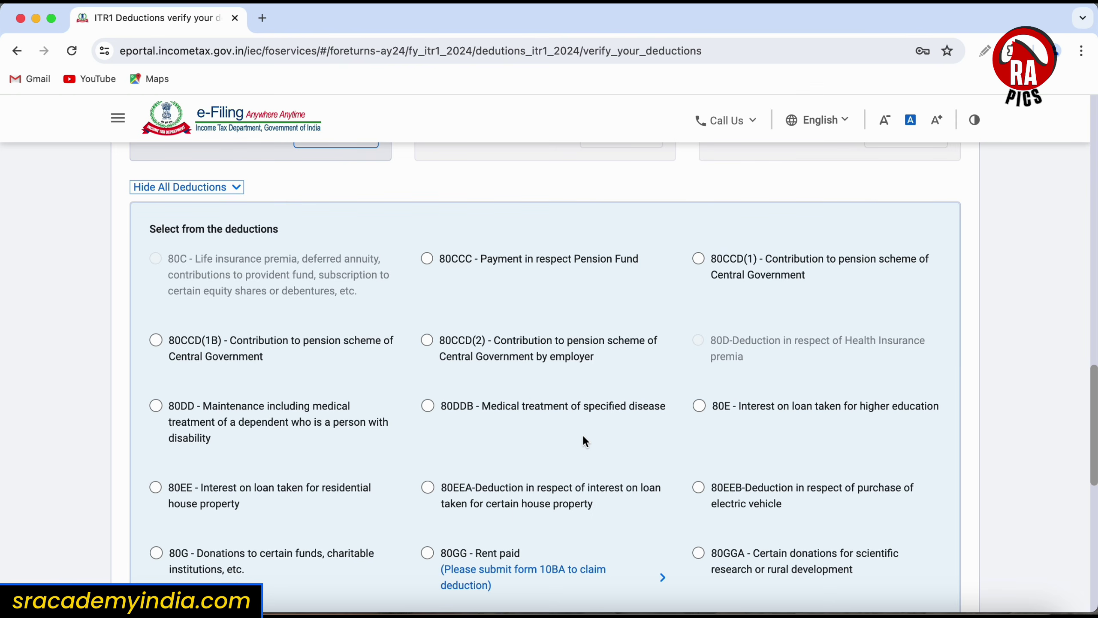
scroll(584, 437, down, 3)
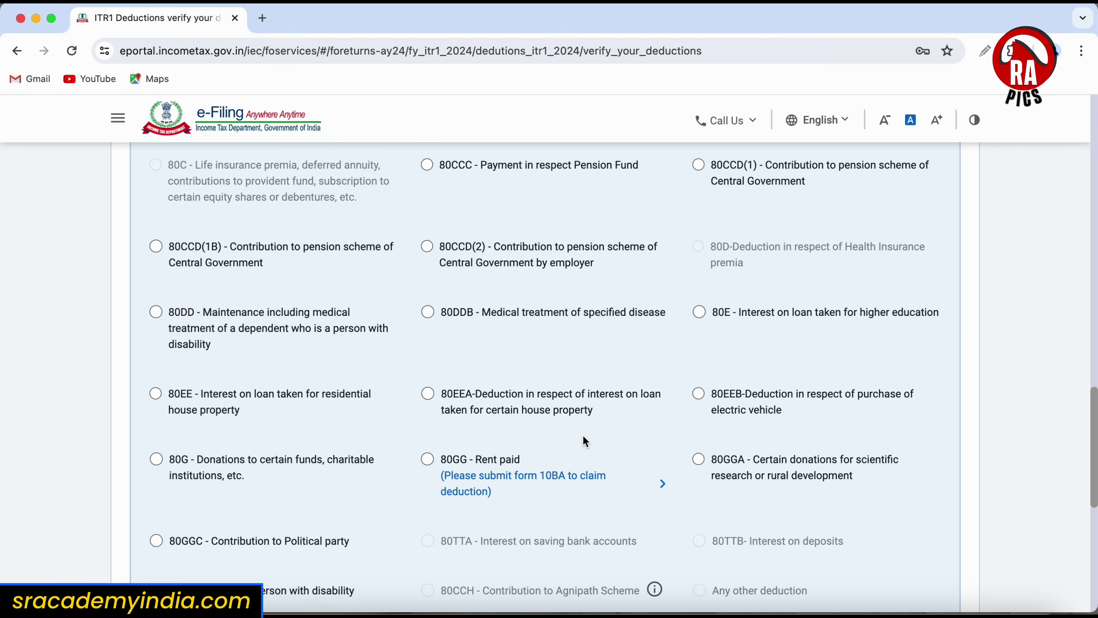
scroll(420, 397, down, 3)
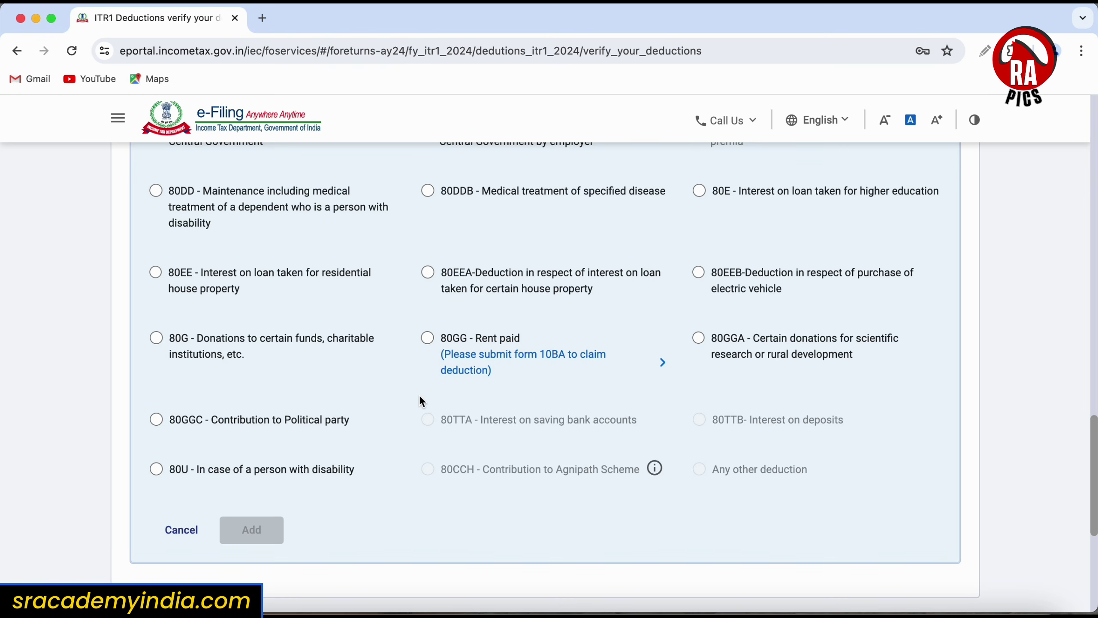
scroll(638, 340, down, 3)
scroll(638, 339, up, 3)
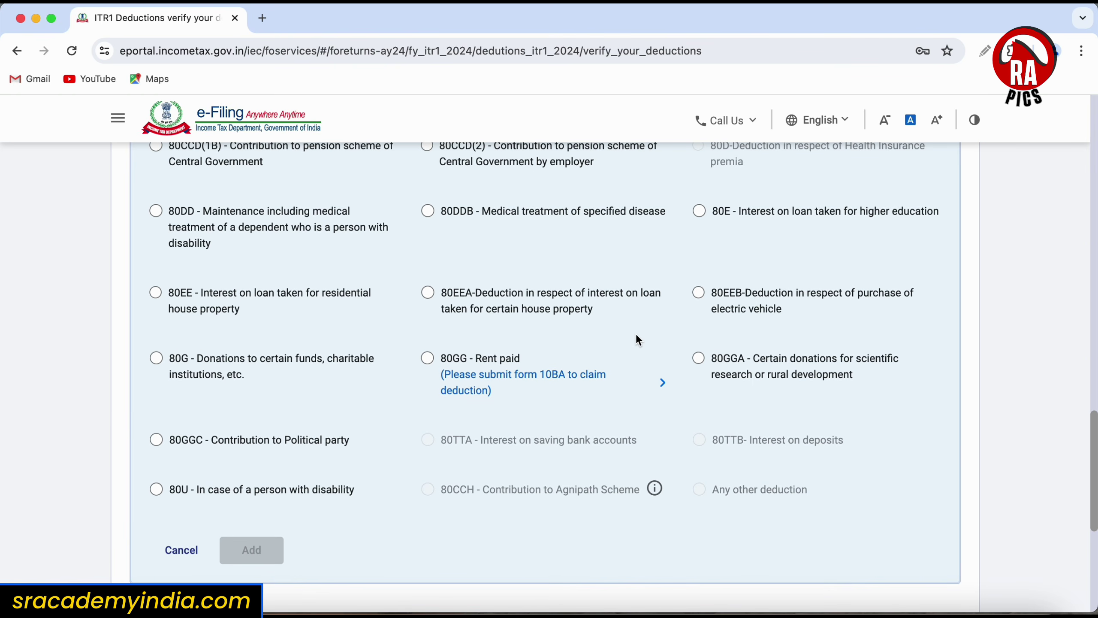
scroll(637, 340, down, 3)
scroll(637, 337, down, 5)
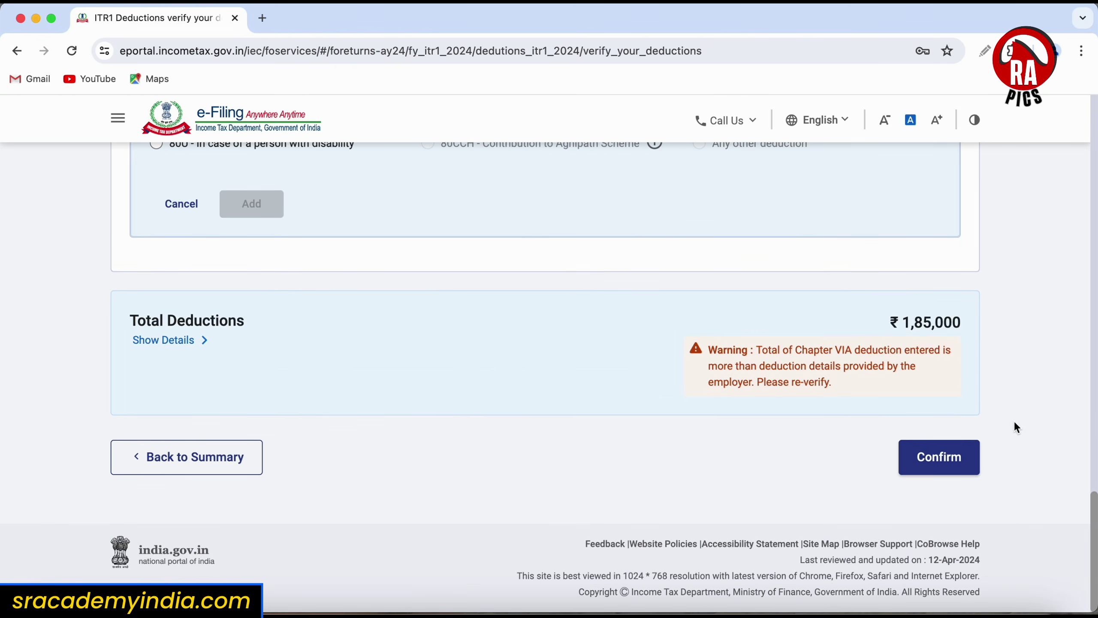
Confirm the total deductions and open the Tax Paid section from the return summary
click(955, 457)
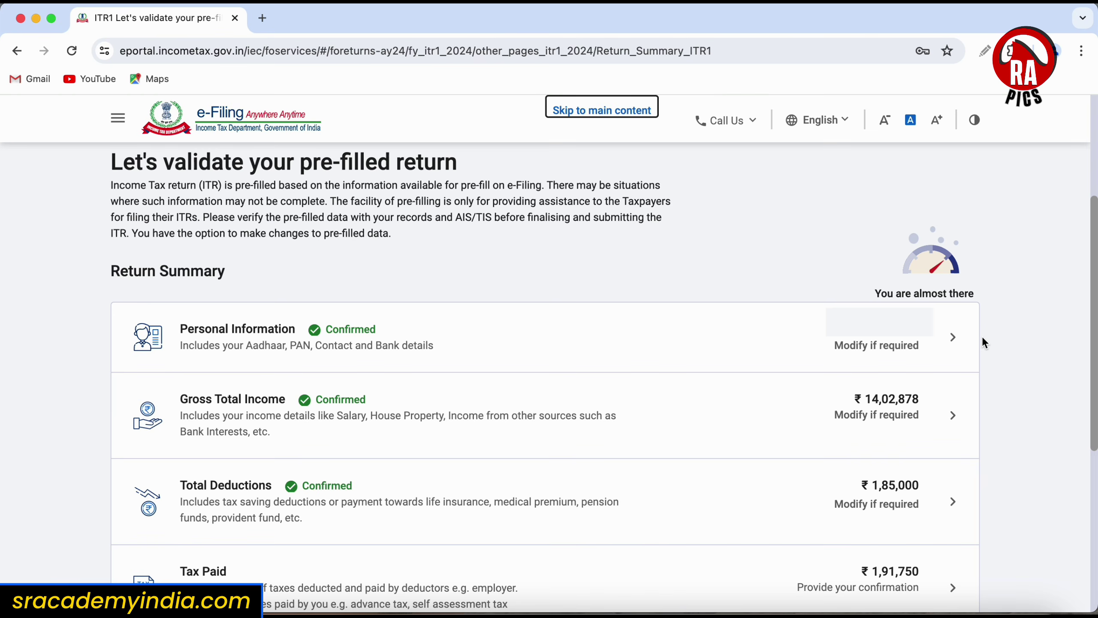
scroll(679, 360, down, 4)
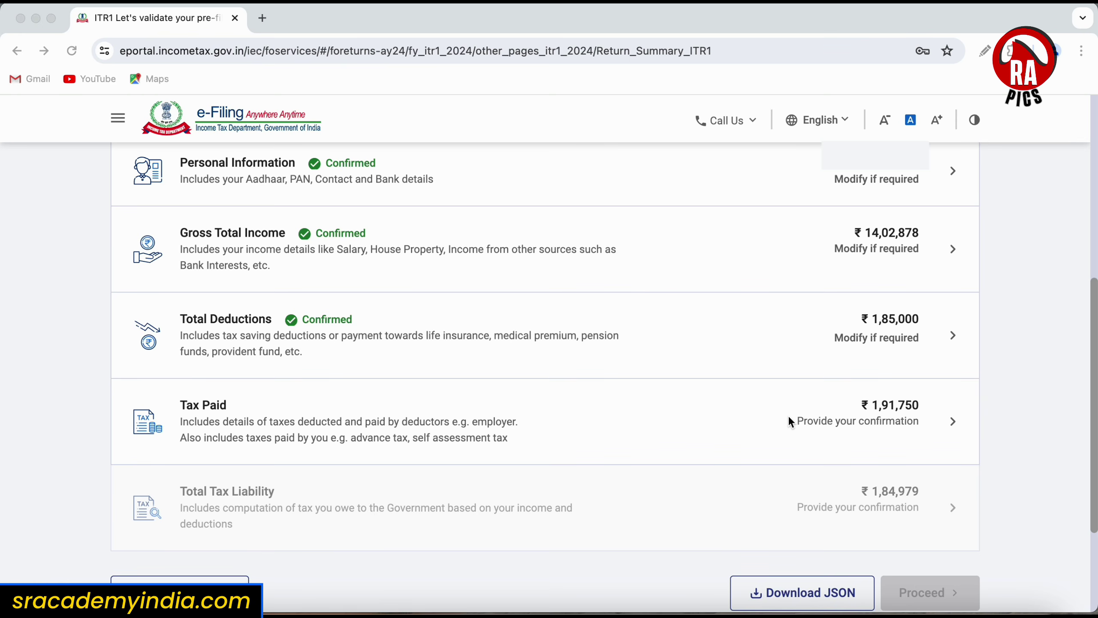
click(915, 406)
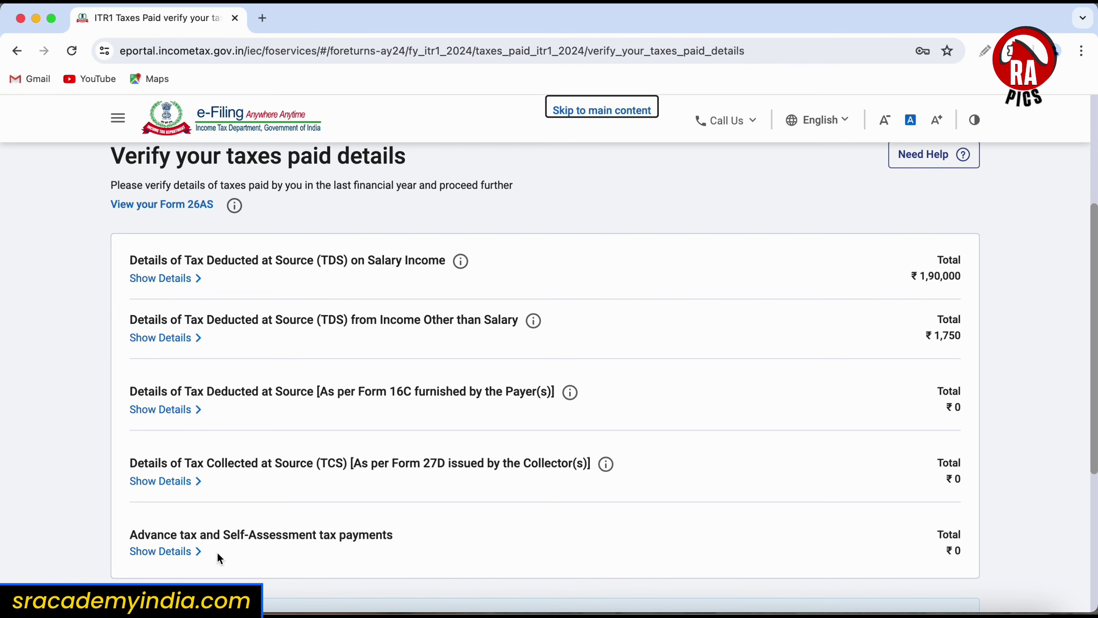
Expand the advance and self-assessment tax payments, view the form for adding a payment, and cancel it
click(161, 551)
scroll(204, 422, down, 3)
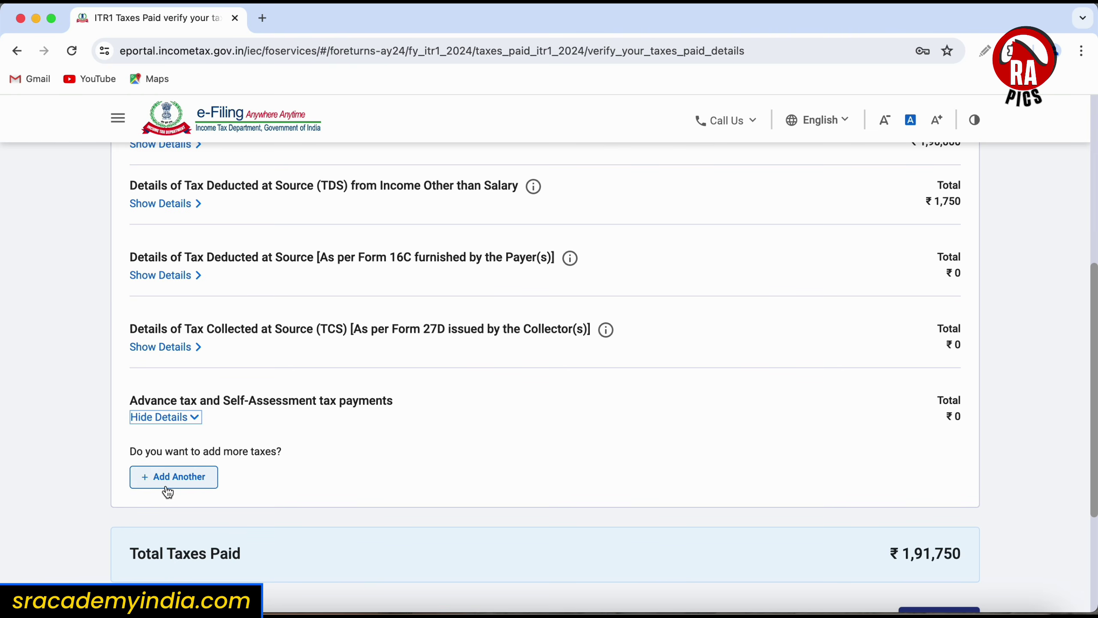
click(198, 488)
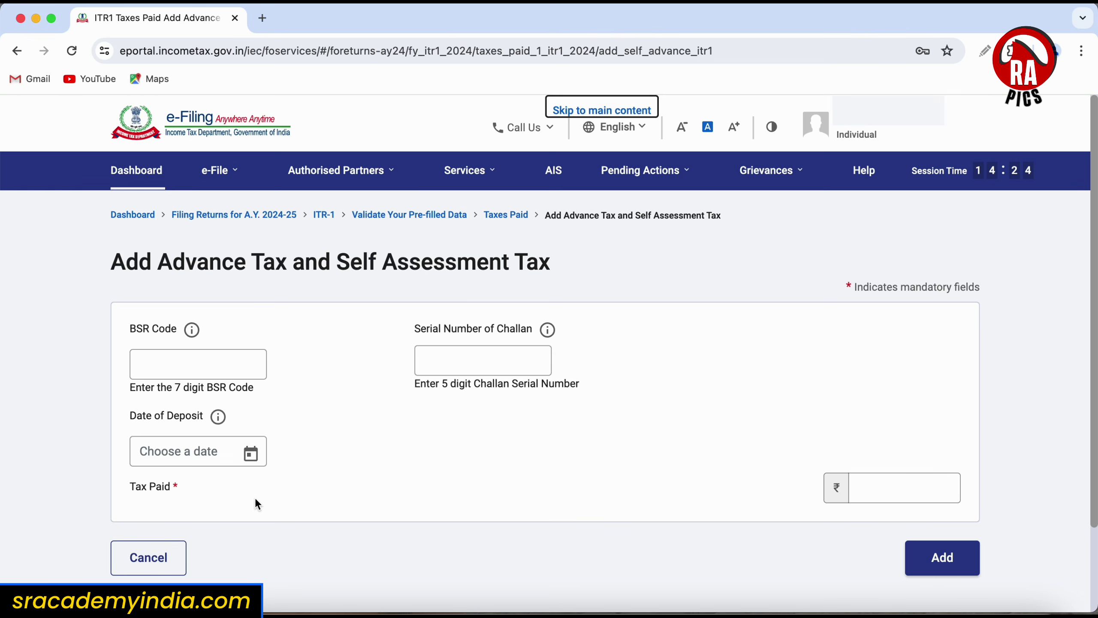
click(155, 559)
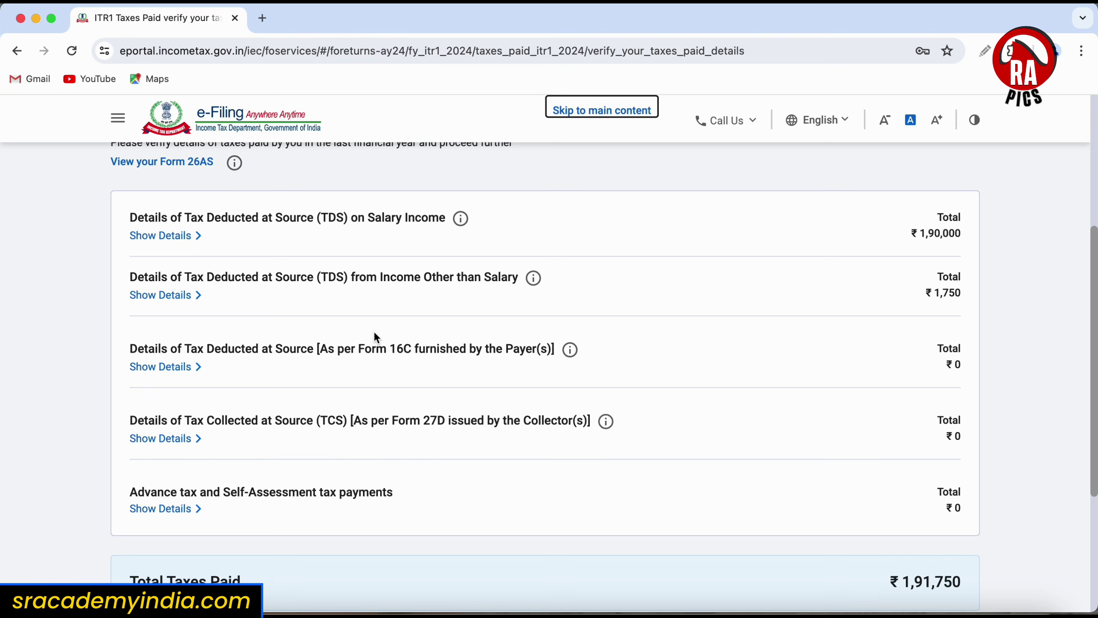
Confirm the taxes paid details and open the Total Tax Liability section
scroll(714, 340, down, 5)
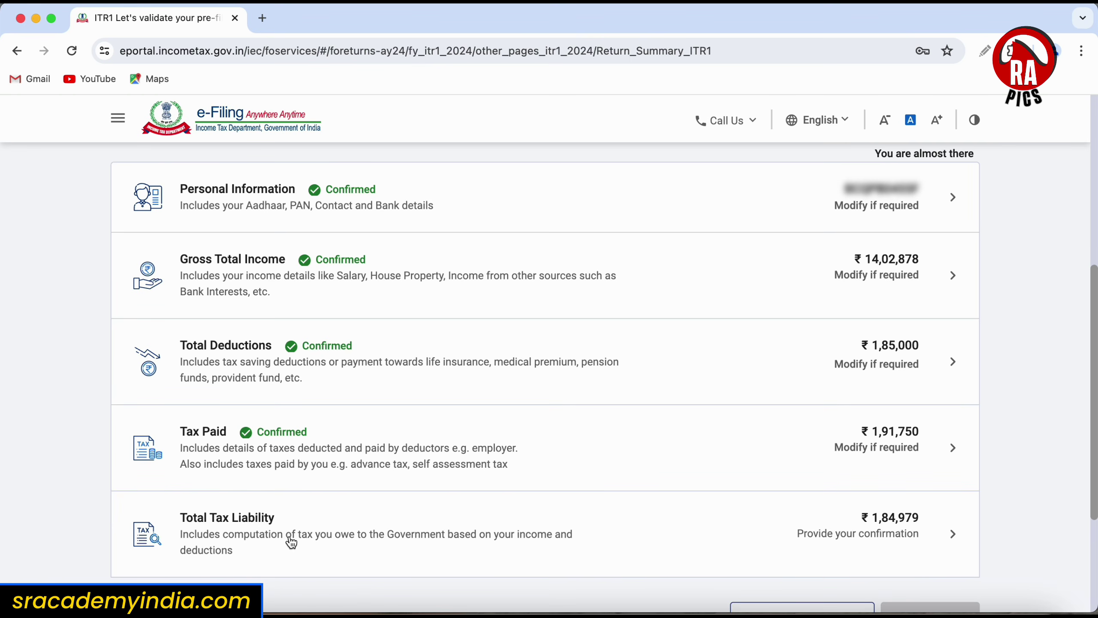
click(671, 512)
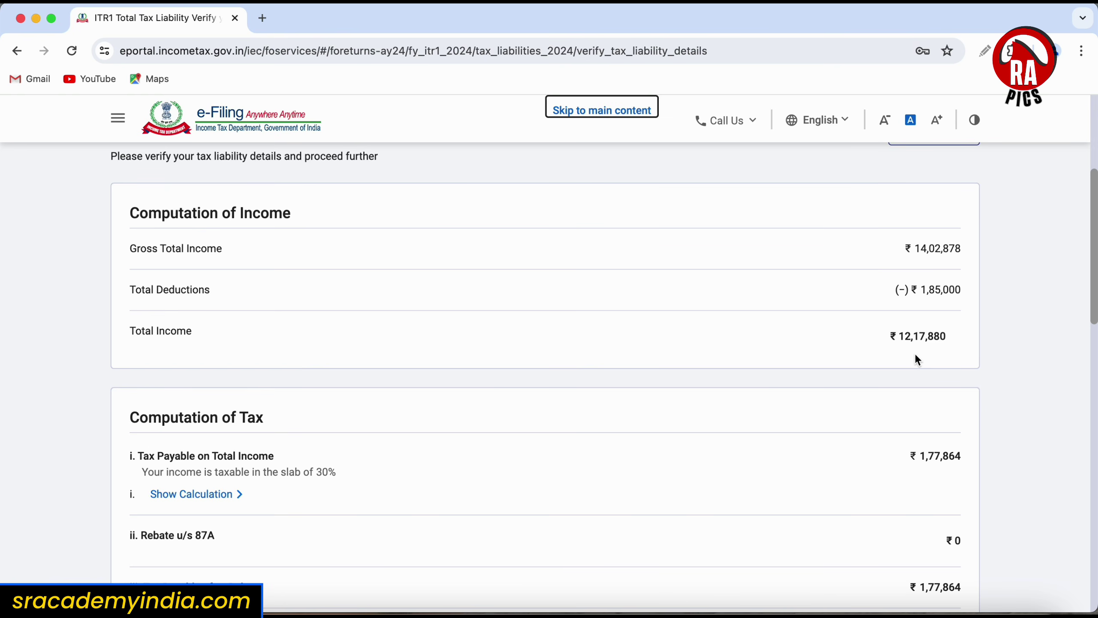
Review the income and tax computation with its slab calculation, interest and fees, and confirm the total tax liability
scroll(971, 354, down, 4)
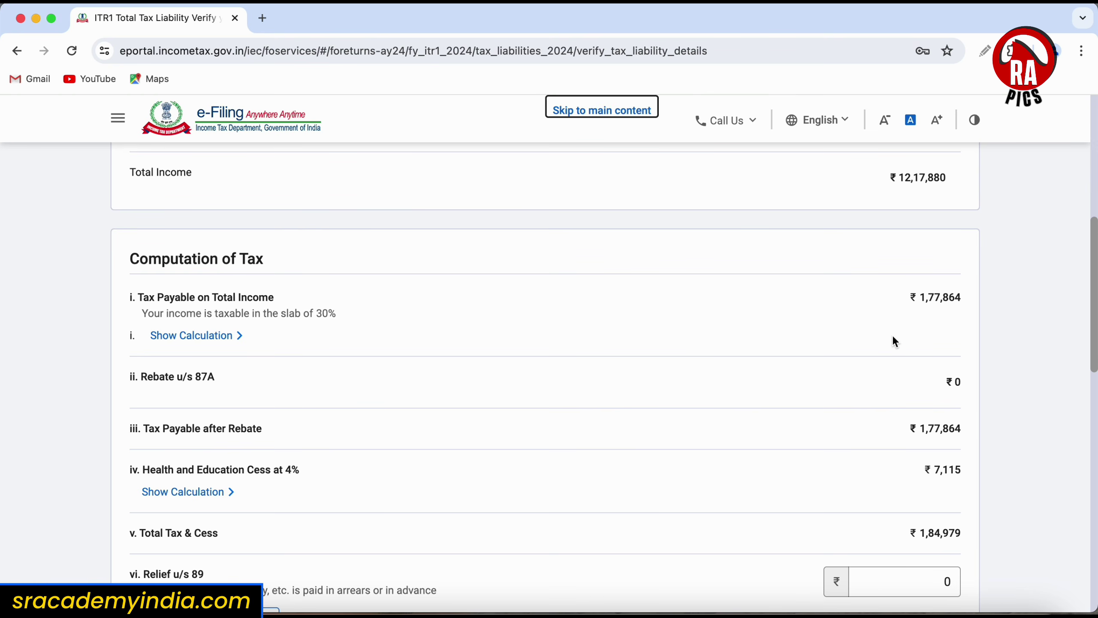
scroll(893, 338, down, 3)
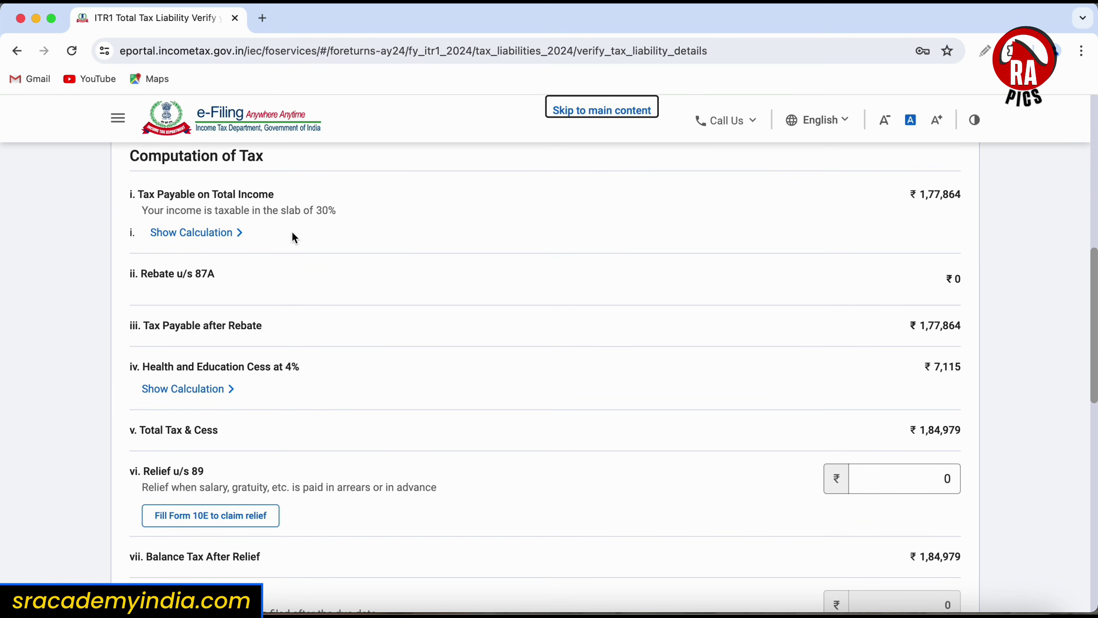
click(216, 234)
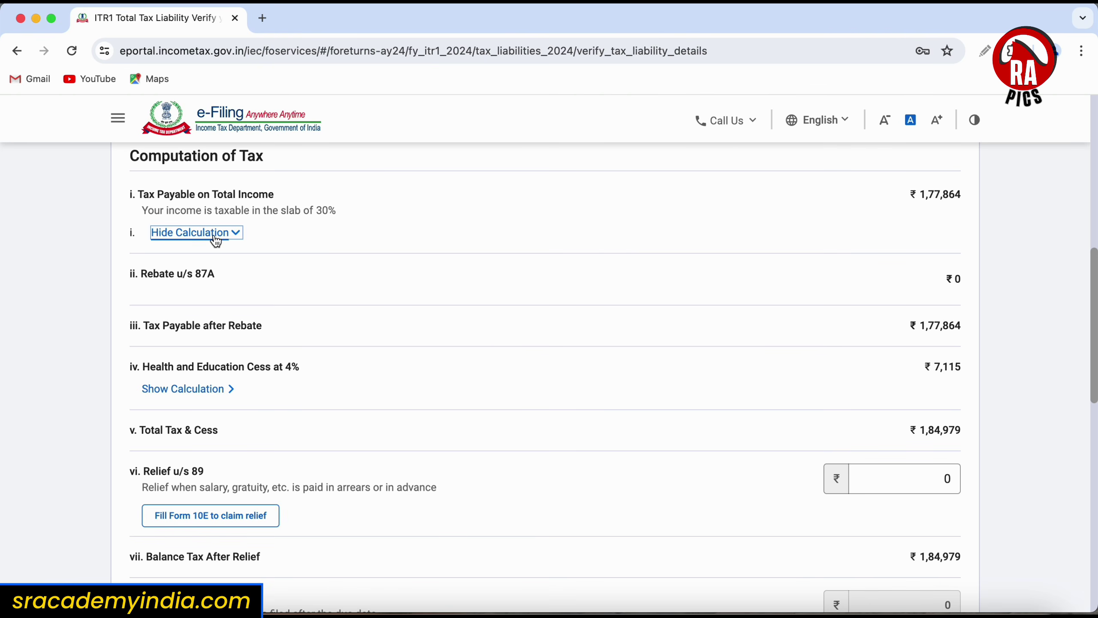
scroll(436, 345, down, 5)
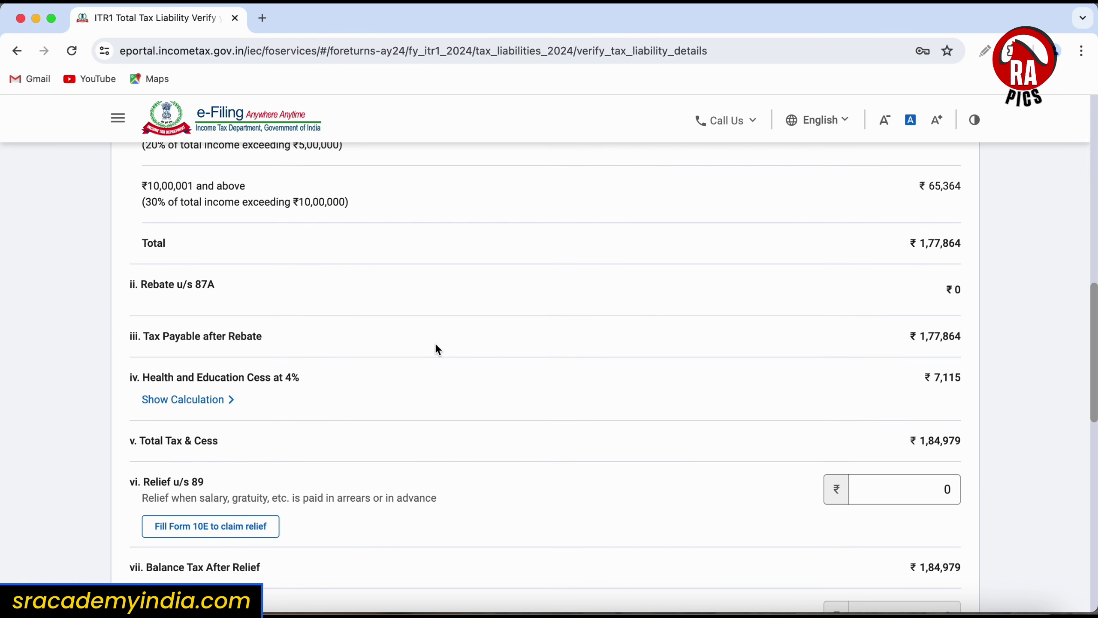
scroll(436, 345, down, 6)
scroll(435, 343, down, 4)
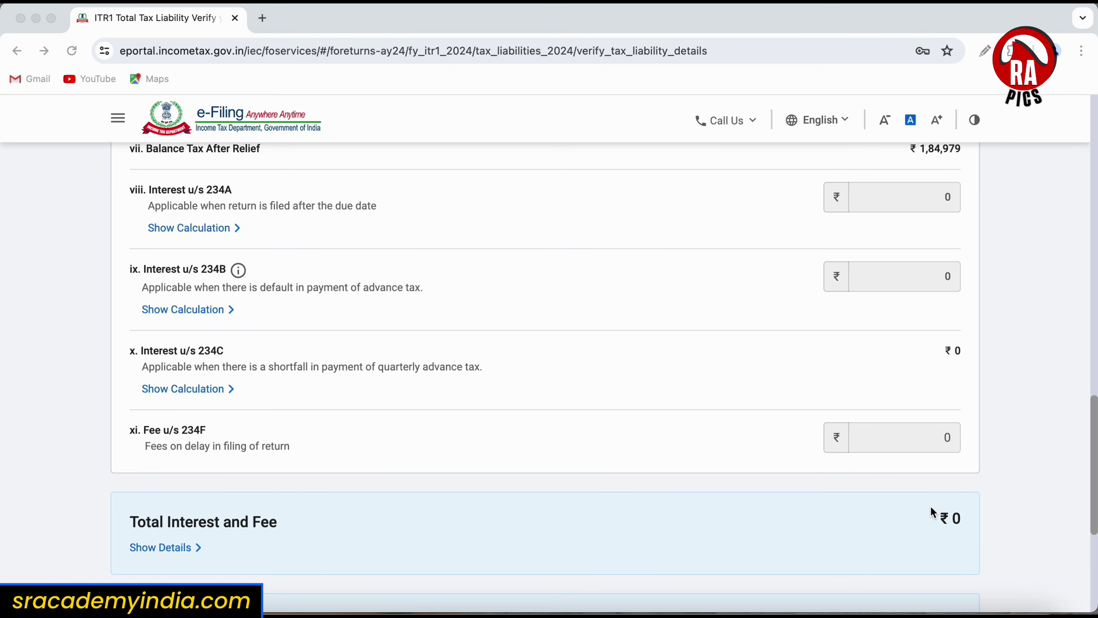
scroll(864, 504, down, 7)
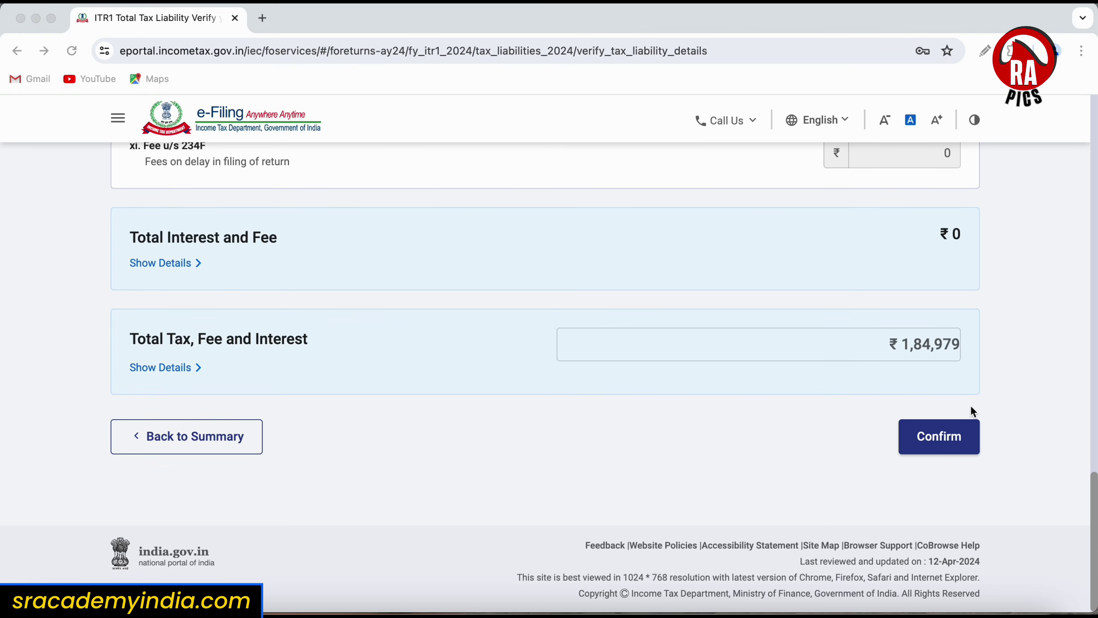
click(968, 426)
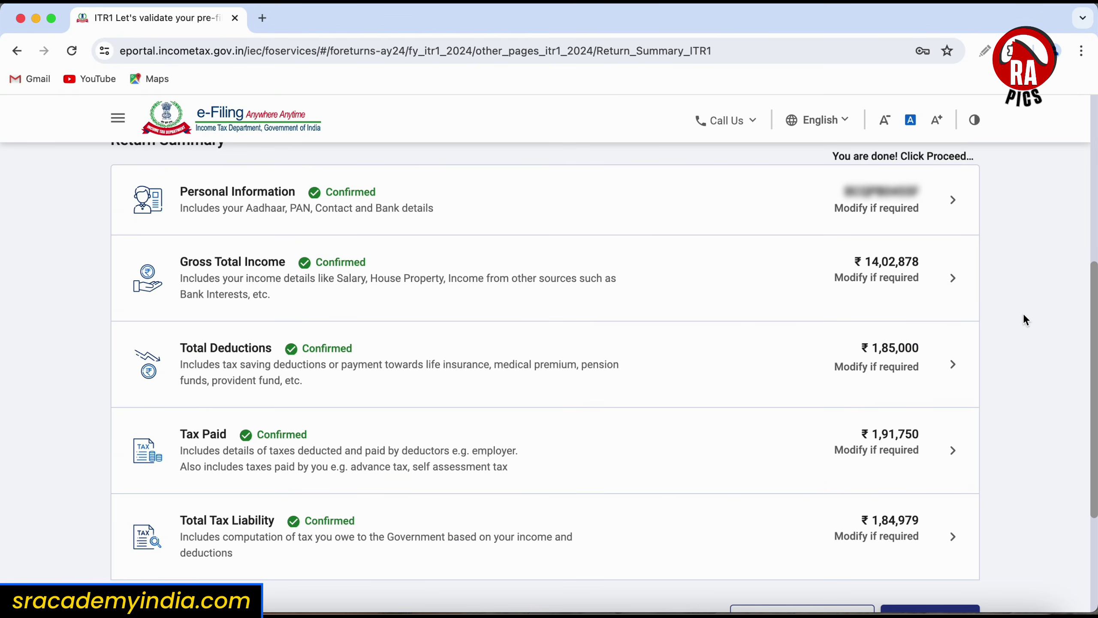
Proceed from the fully confirmed return summary and review the tax summary details
scroll(1025, 316, down, 5)
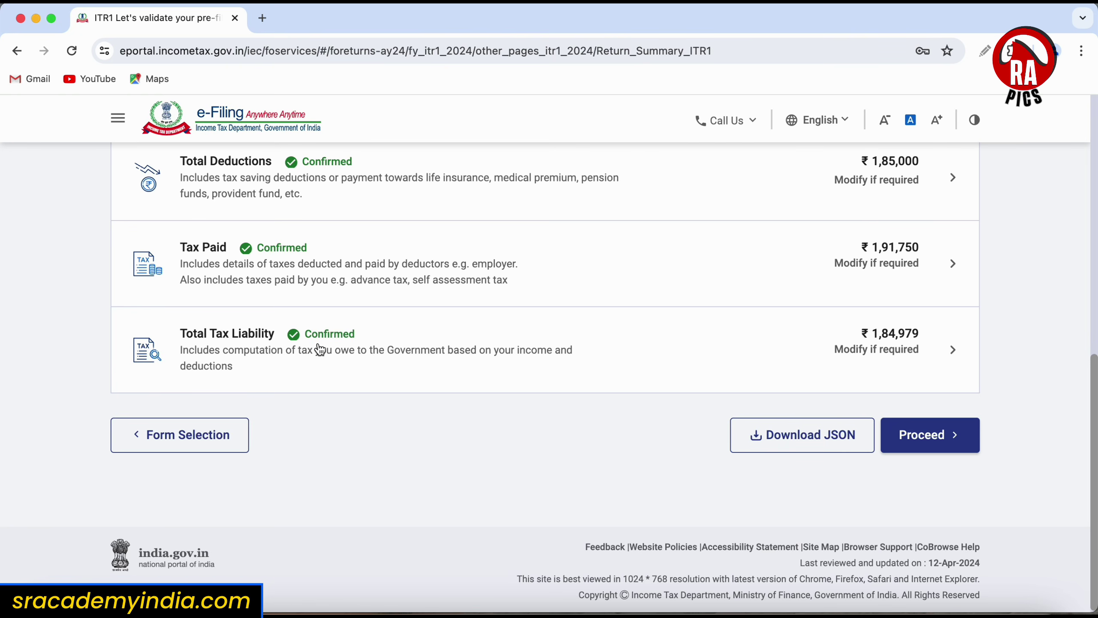
click(921, 435)
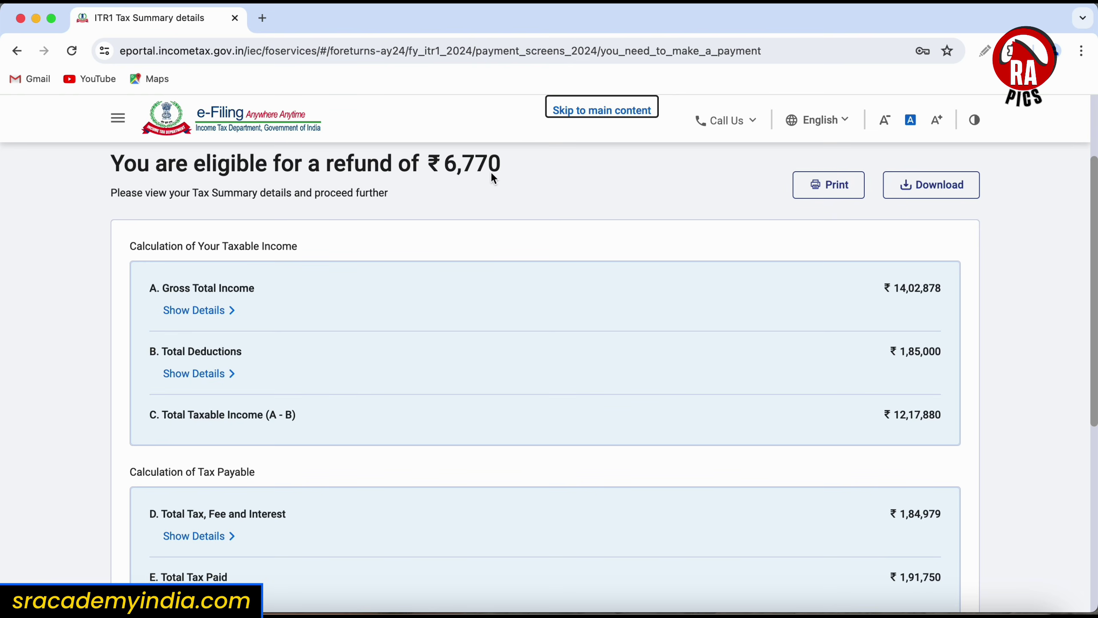
scroll(677, 236, down, 8)
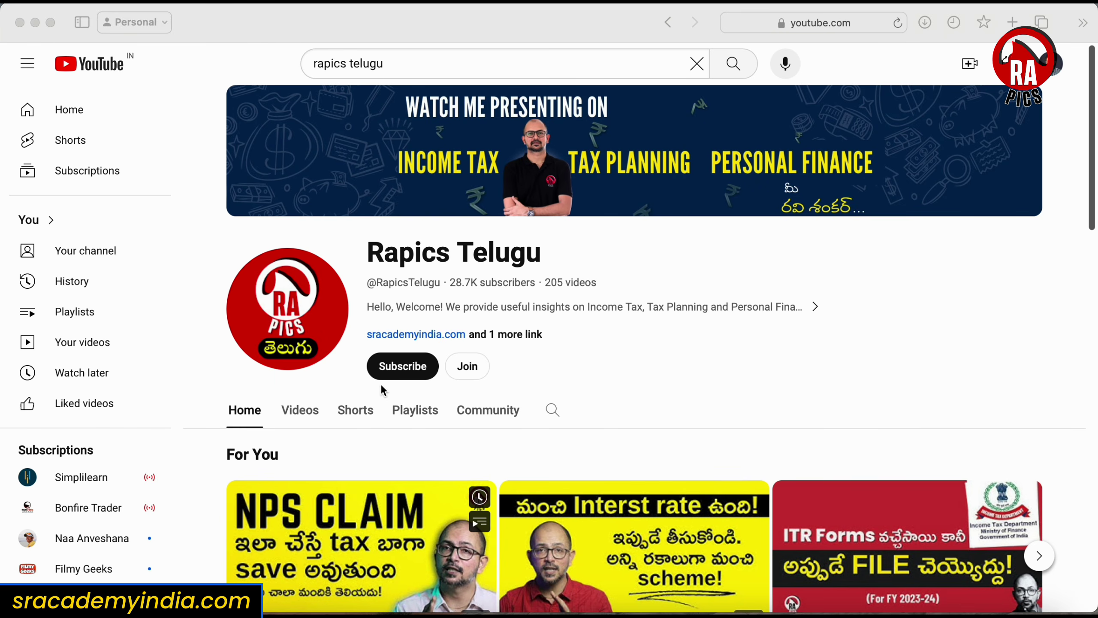
click(462, 395)
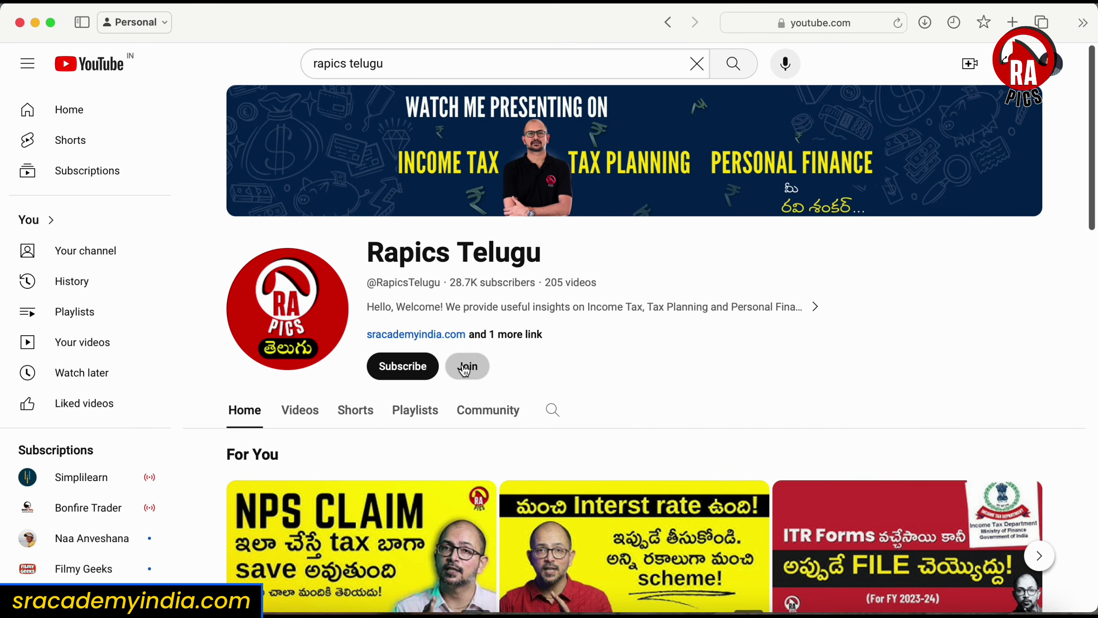
click(465, 368)
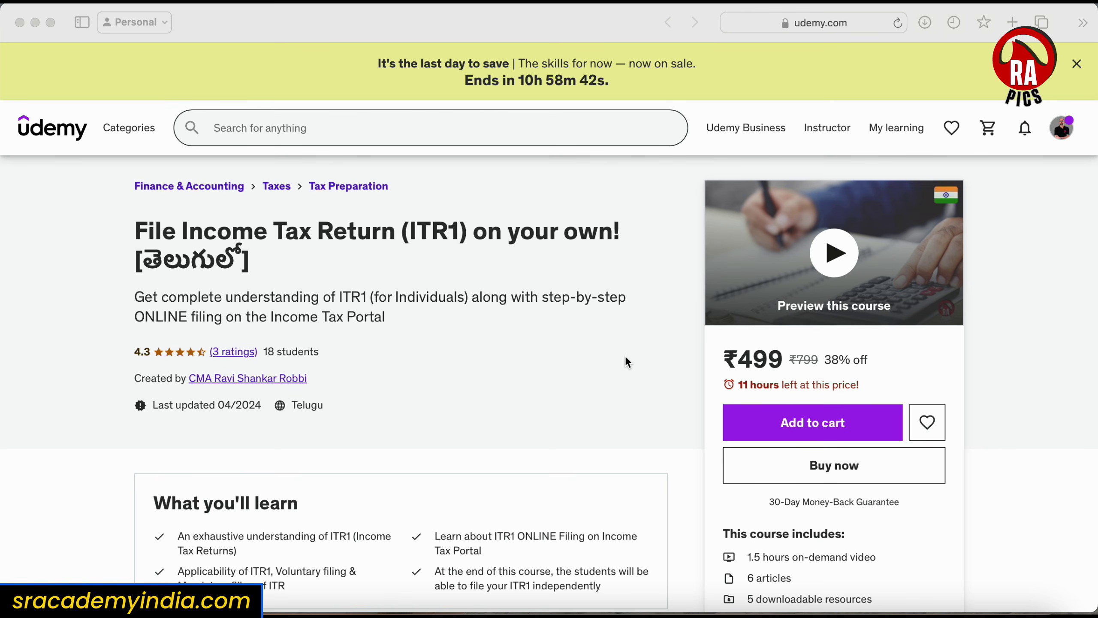
Switch to the Udemy ITR1 filing course page and look through its learning points and course content
scroll(626, 361, down, 5)
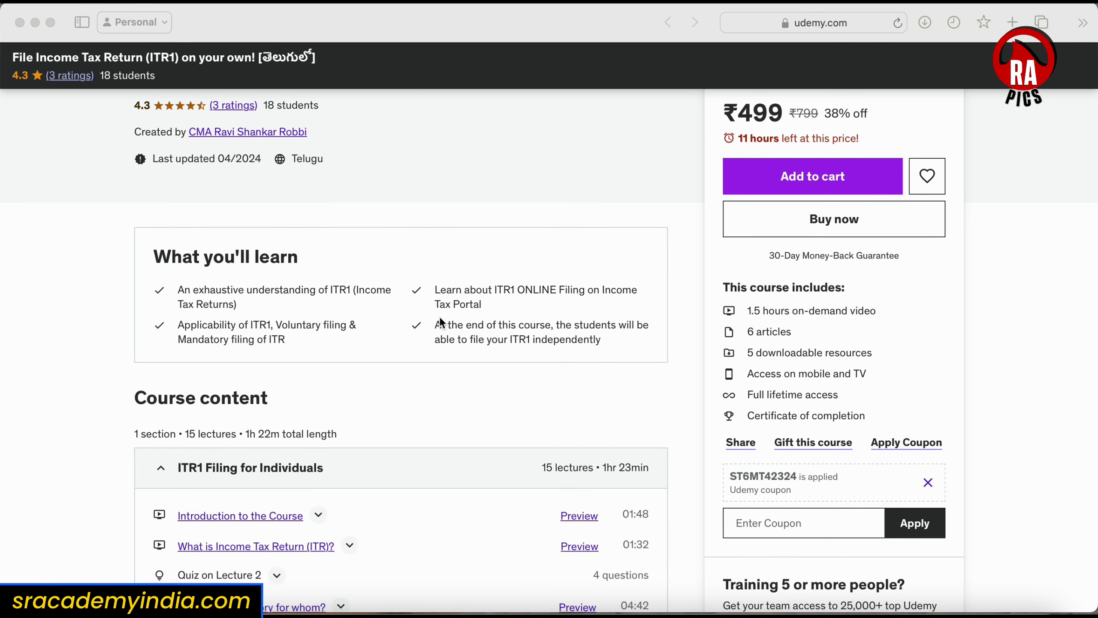
scroll(444, 318, down, 5)
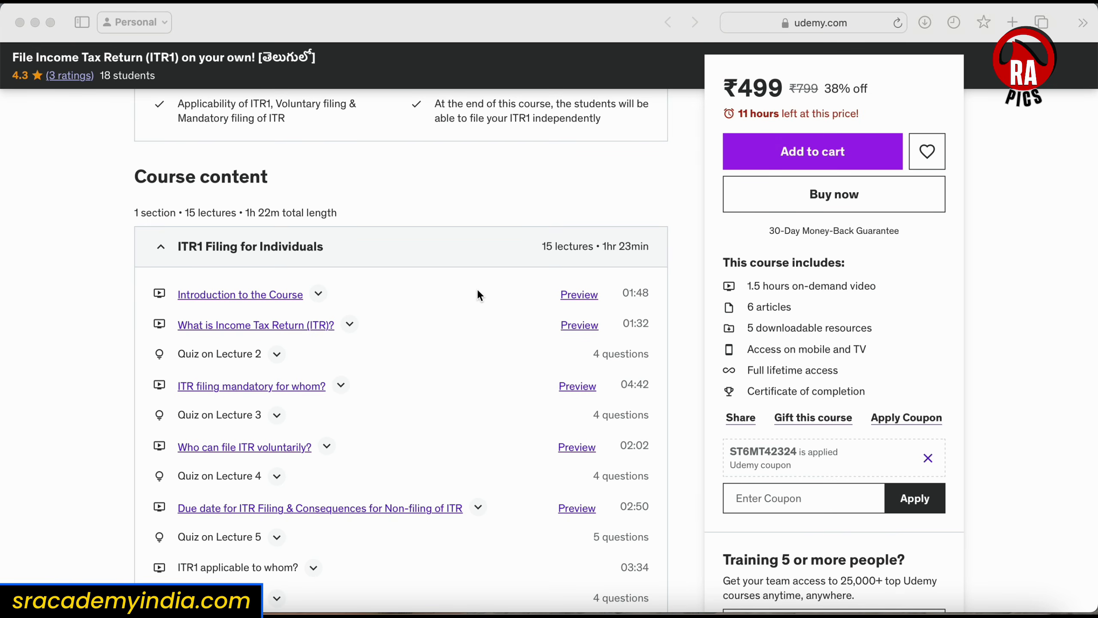
scroll(478, 292, down, 7)
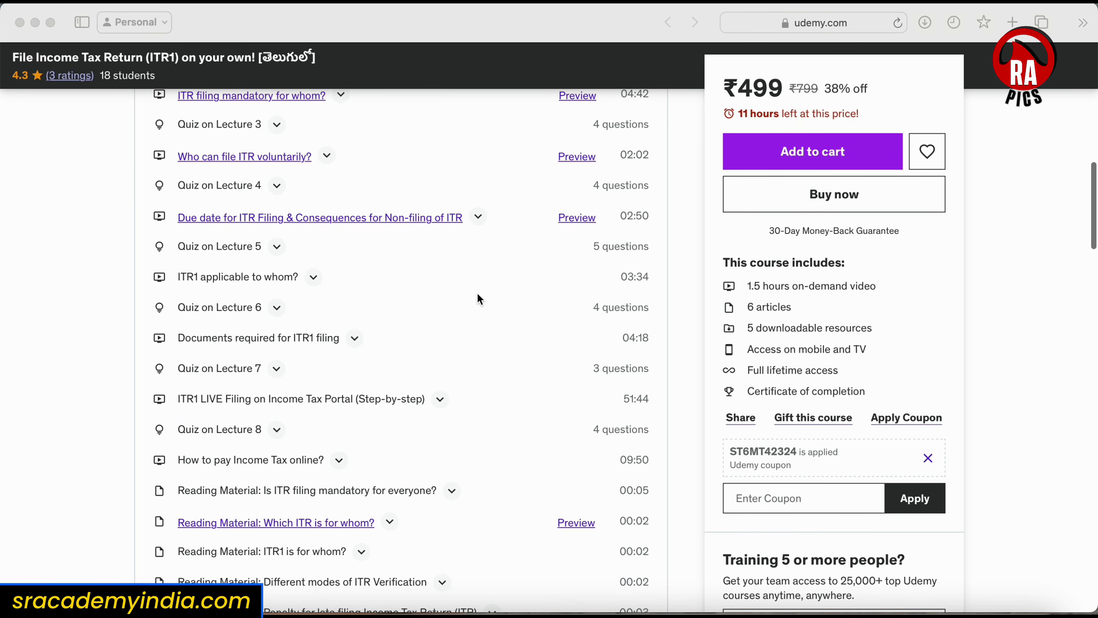
scroll(478, 294, up, 6)
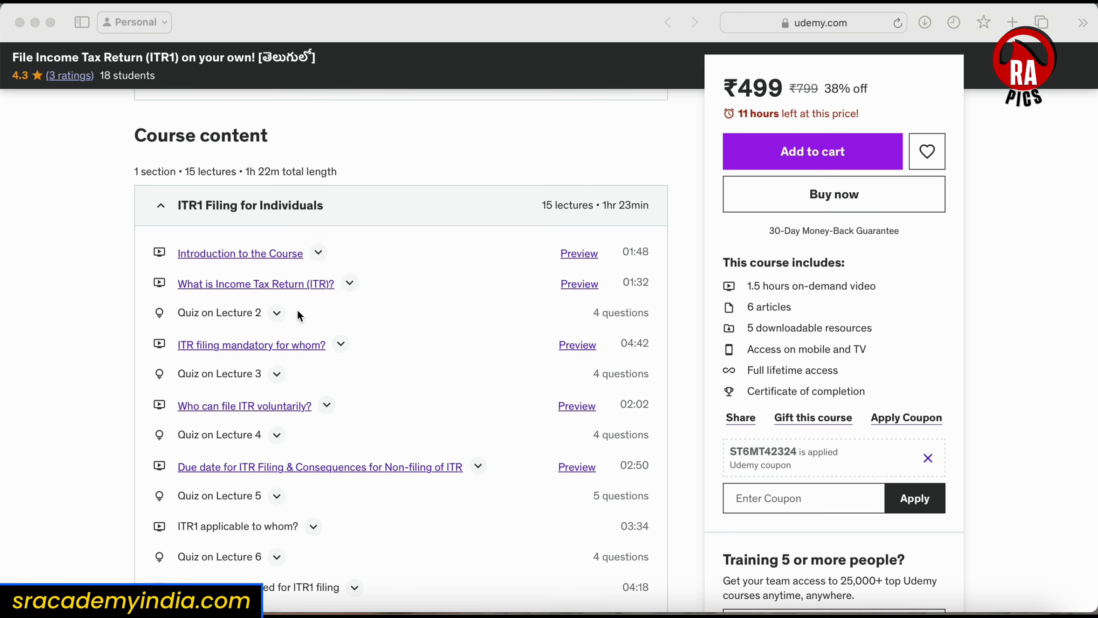
scroll(297, 309, down, 10)
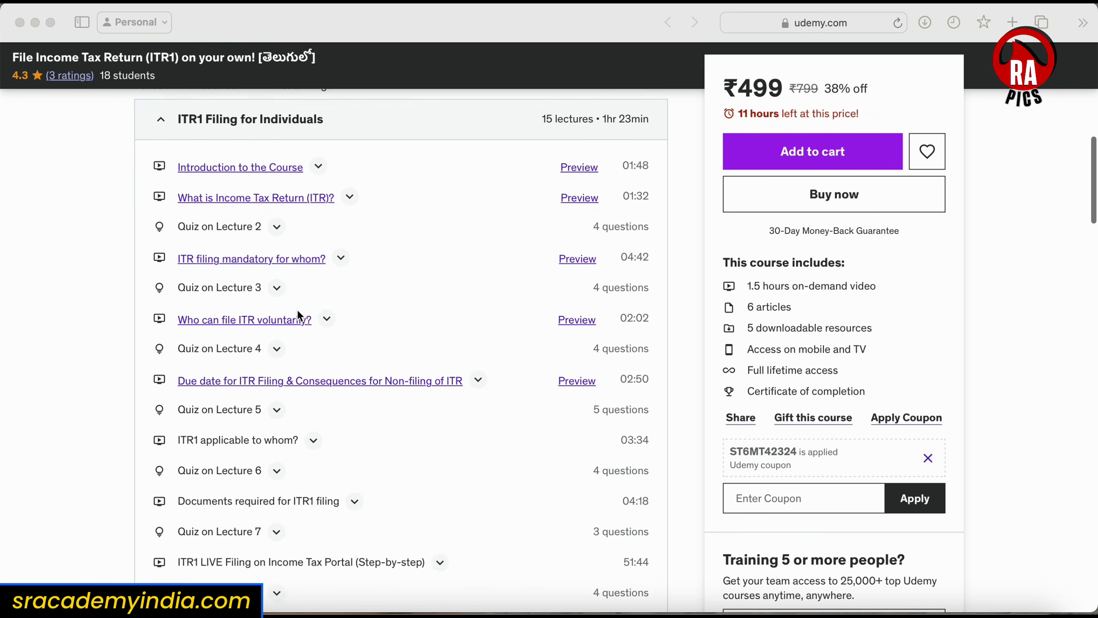